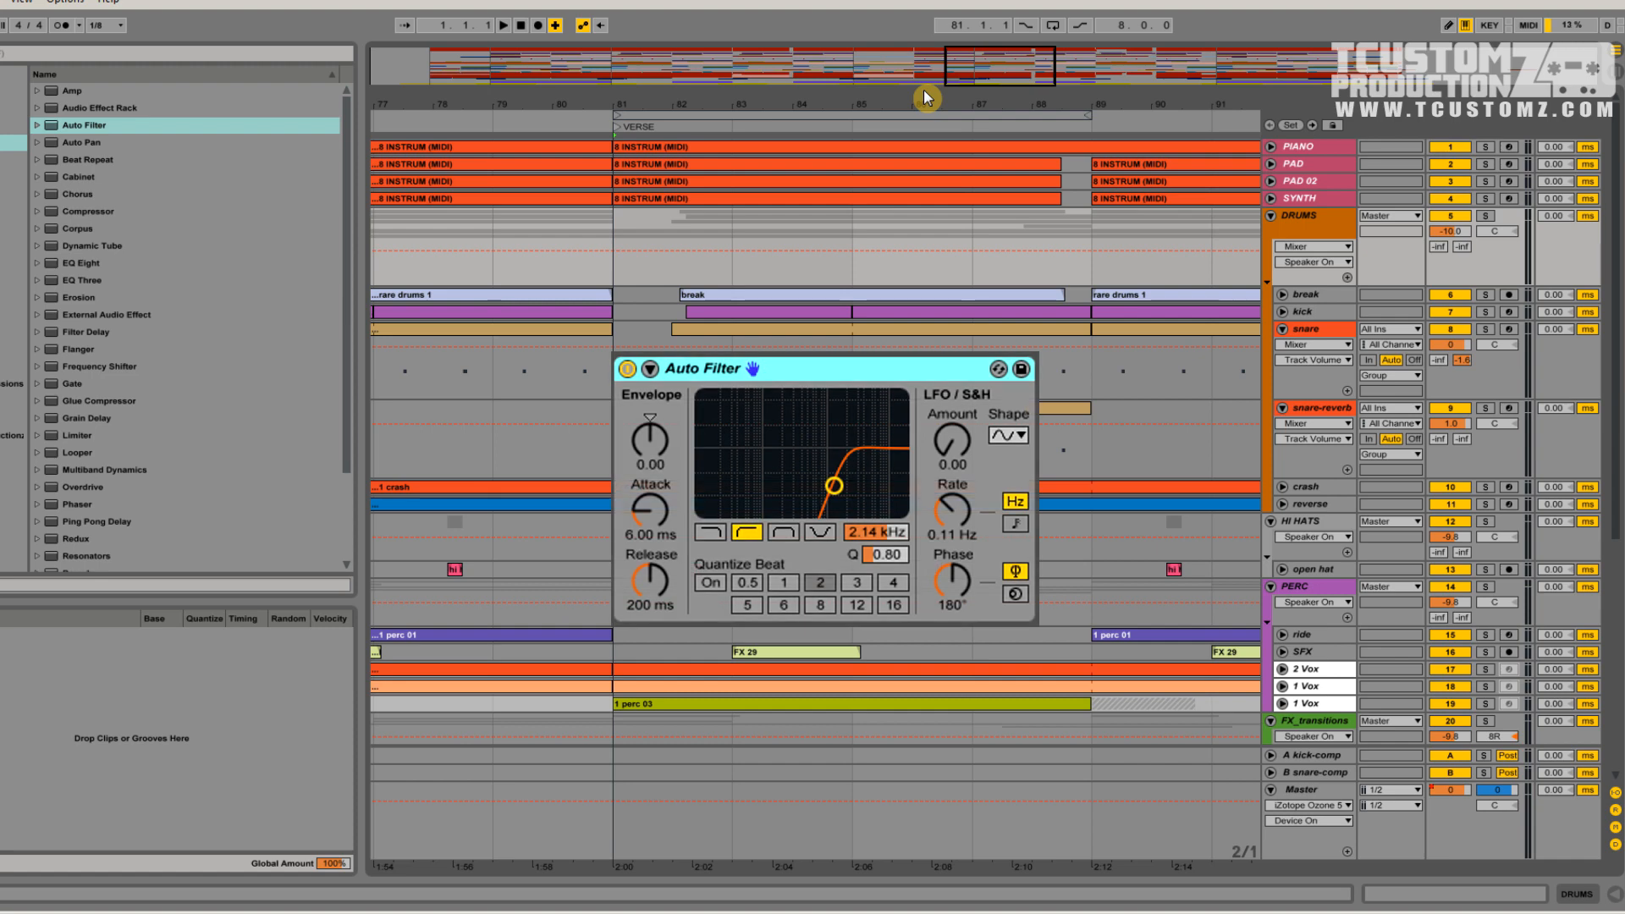
Play the arrangement from the start of the verse at bar 81 through bar 88, and stop playback
{"action": "left_click_drag", "start_coordinate": [922, 89], "coordinate": [1056, 244]}
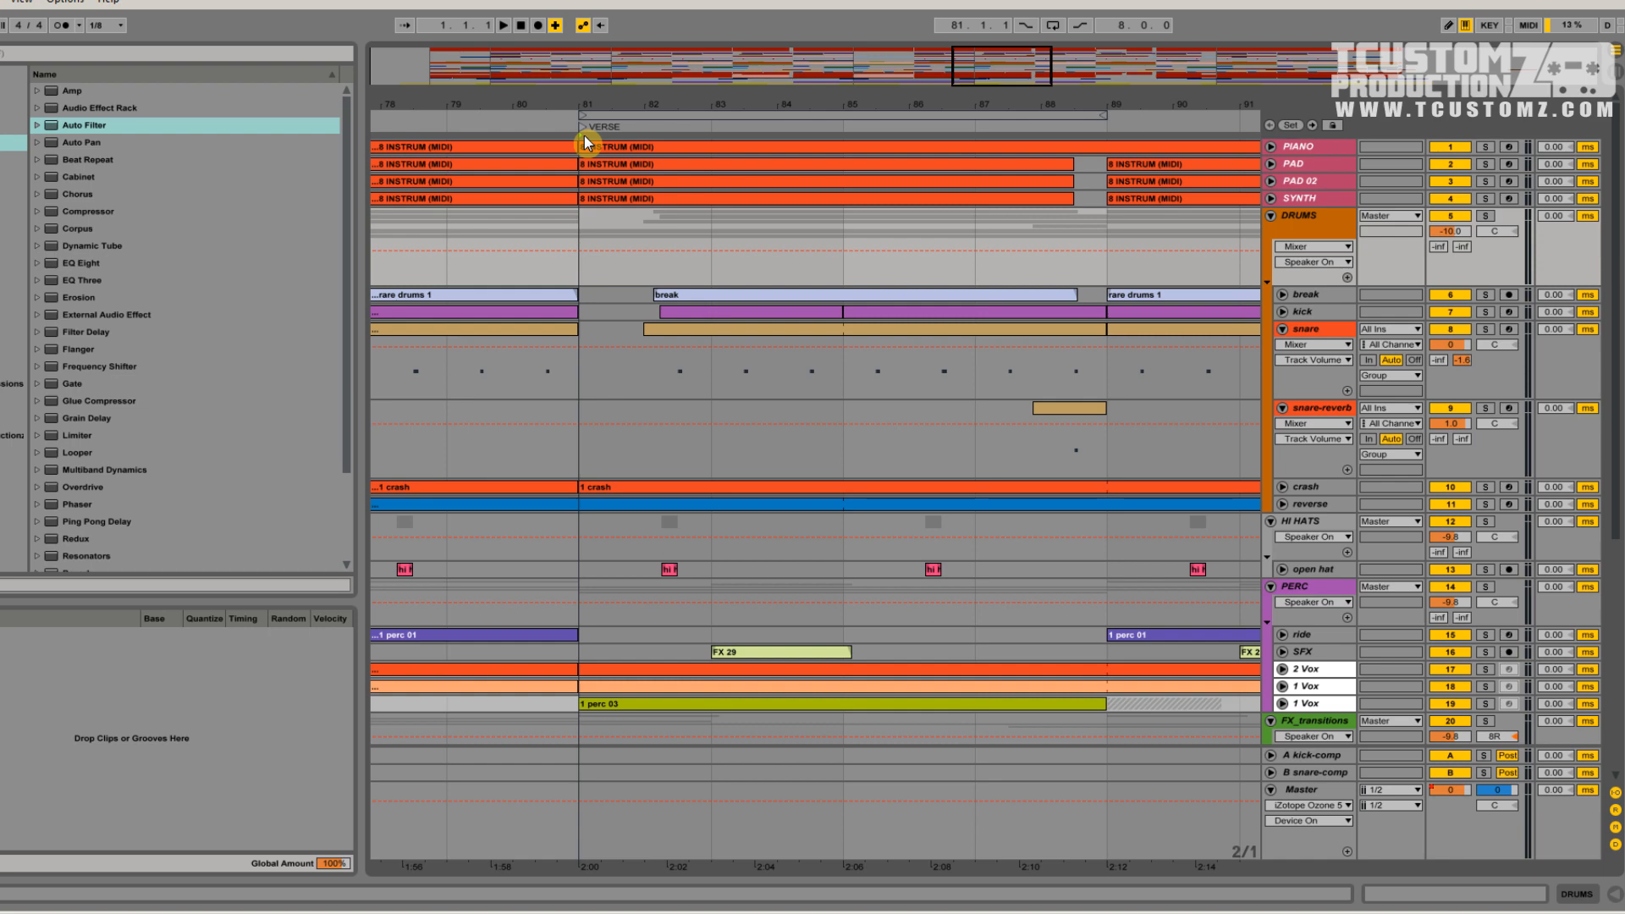
{"action": "key", "text": "space"}
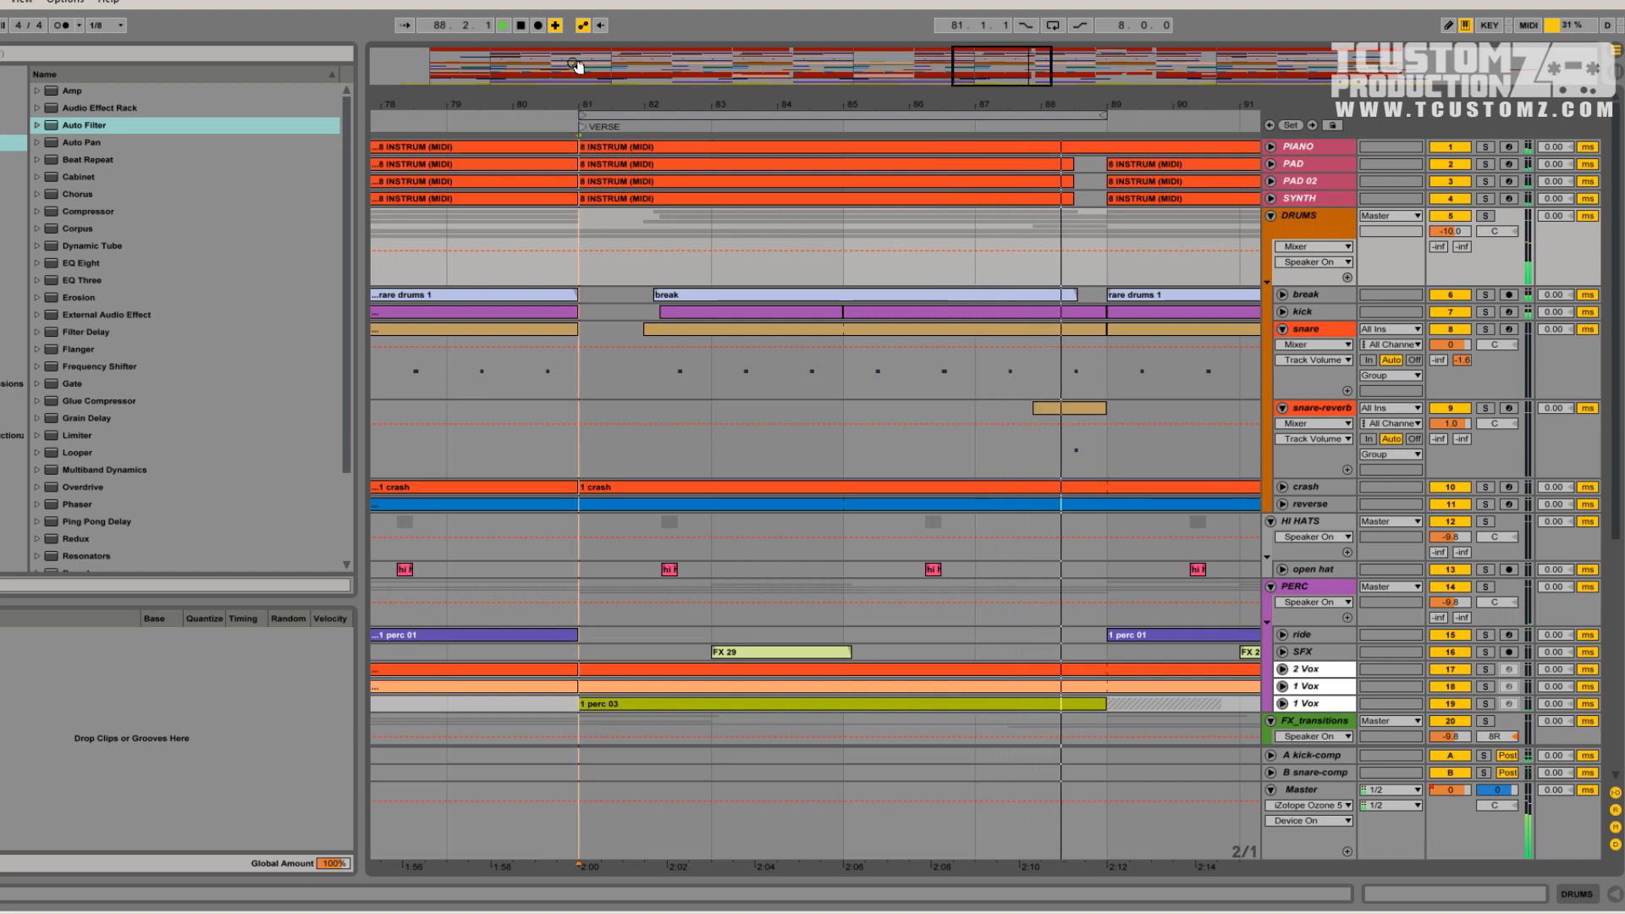
{"action": "left_click", "coordinate": [522, 26]}
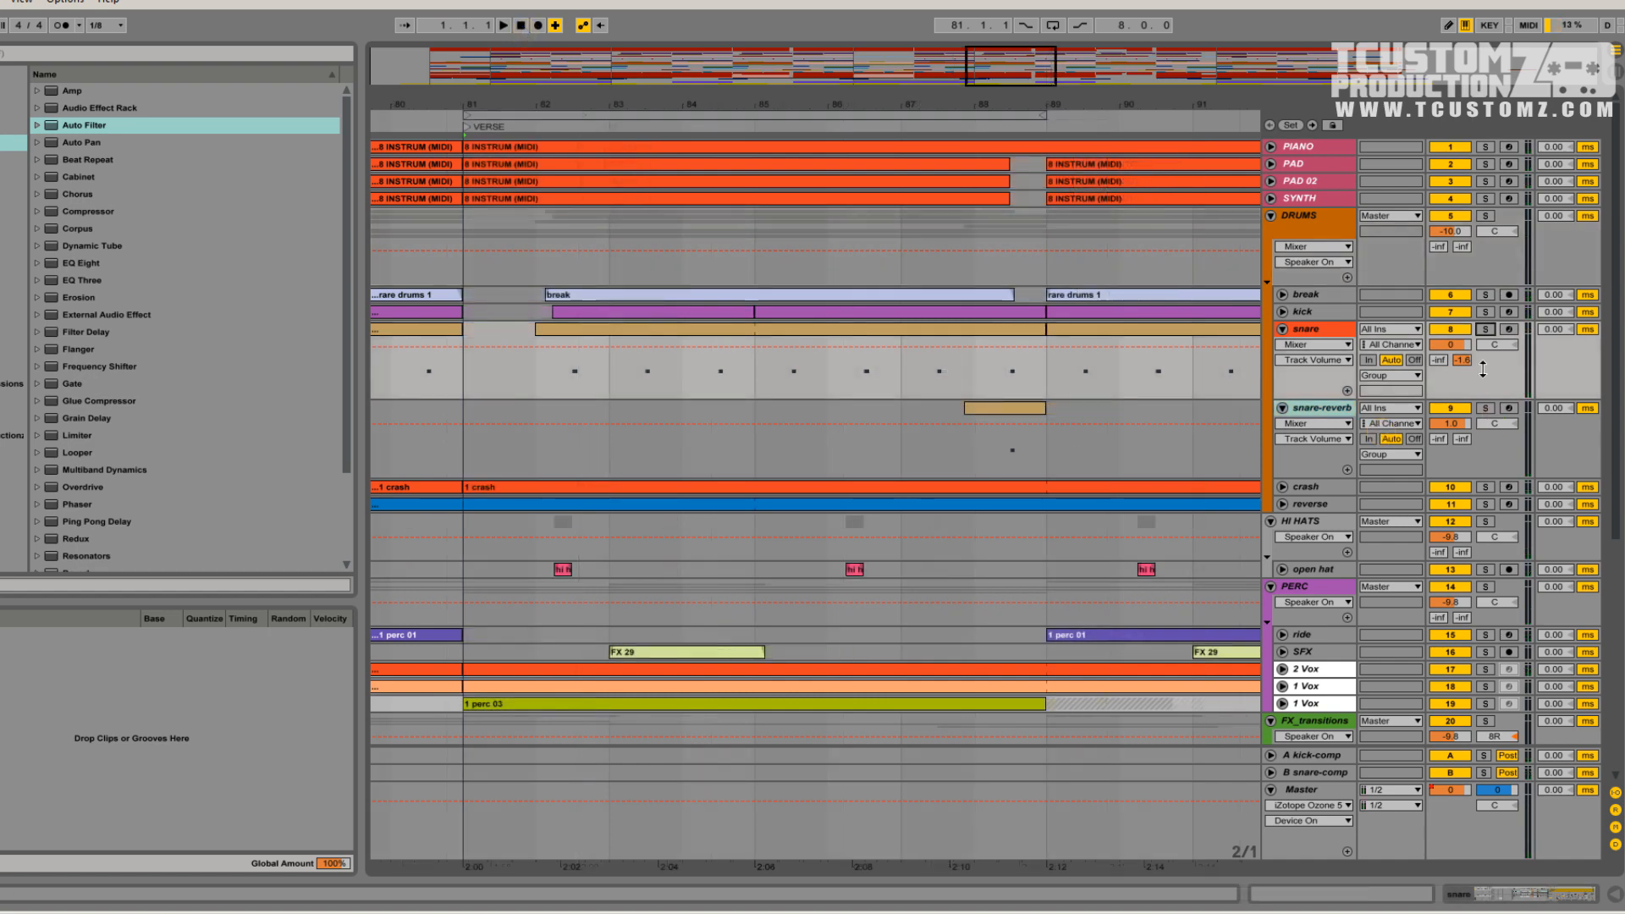
Solo the snare and snare-reverb tracks together
{"action": "left_click", "coordinate": [1486, 329]}
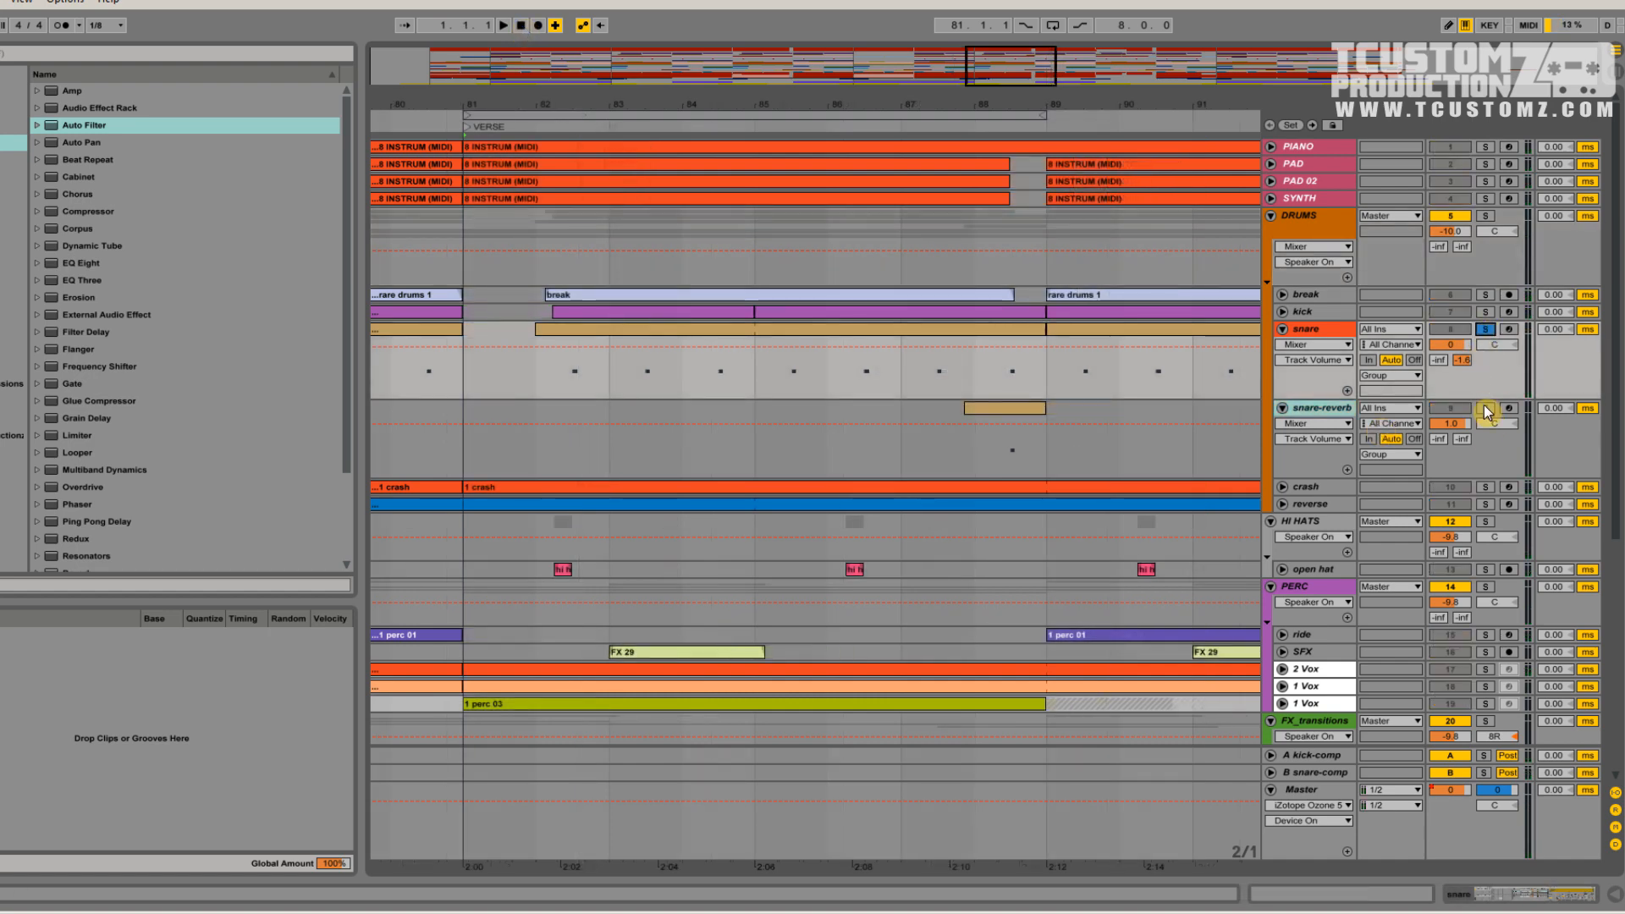
{"action": "left_click", "coordinate": [1486, 408]}
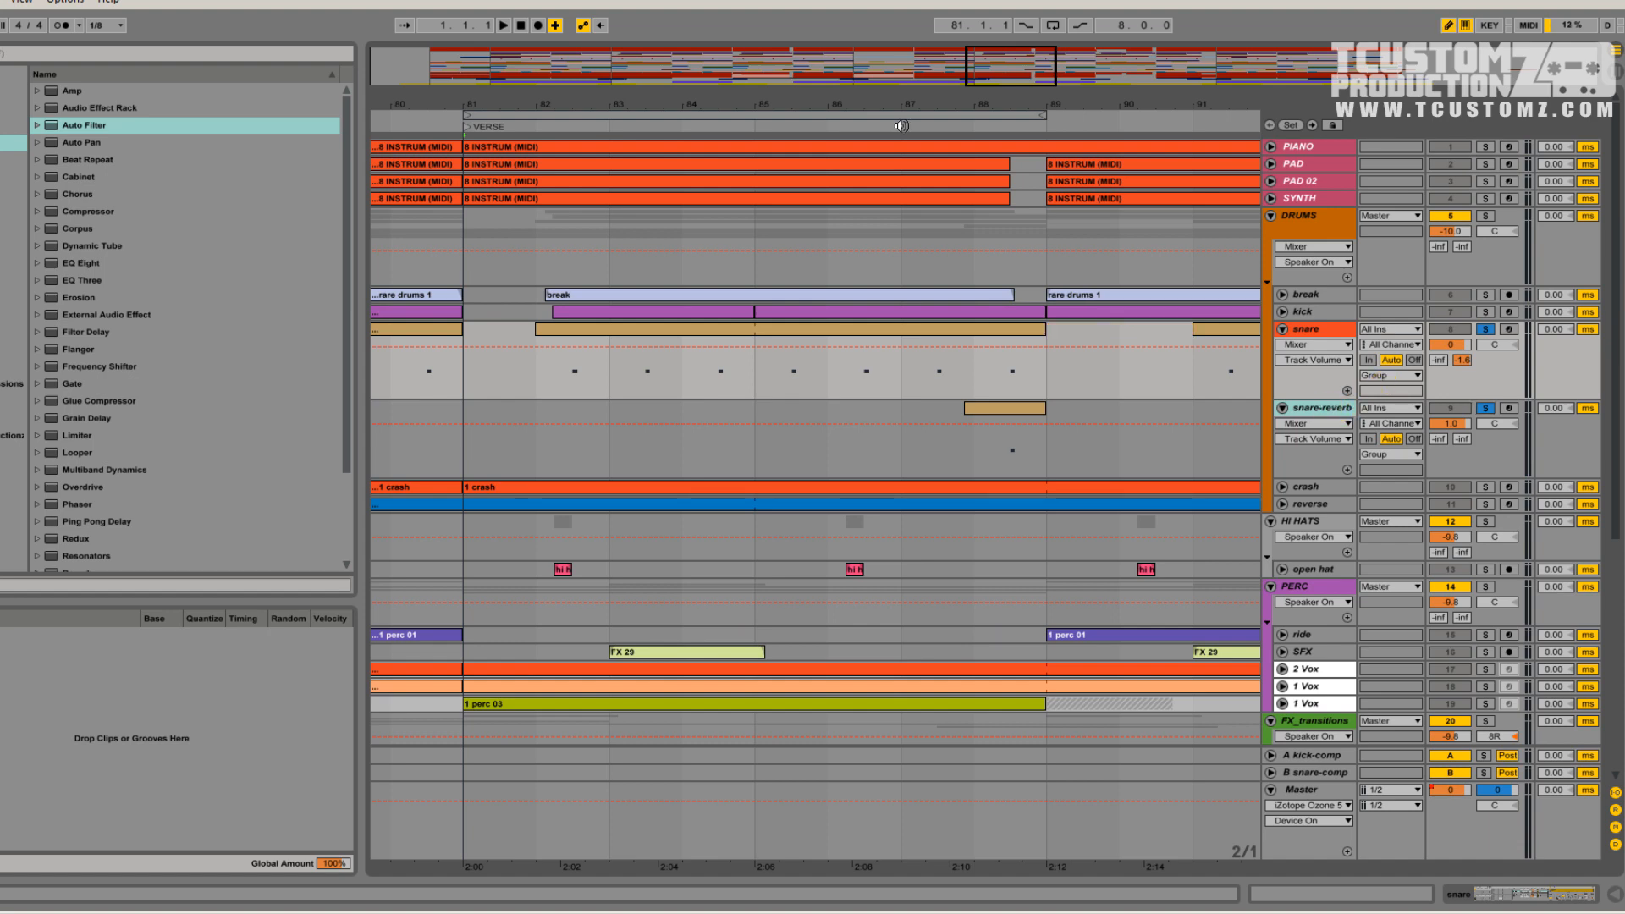
Examine the snare and snare-reverb tracks, comparing their devices and the clips around the final snare hit before bar 89
{"action": "left_click", "coordinate": [901, 125]}
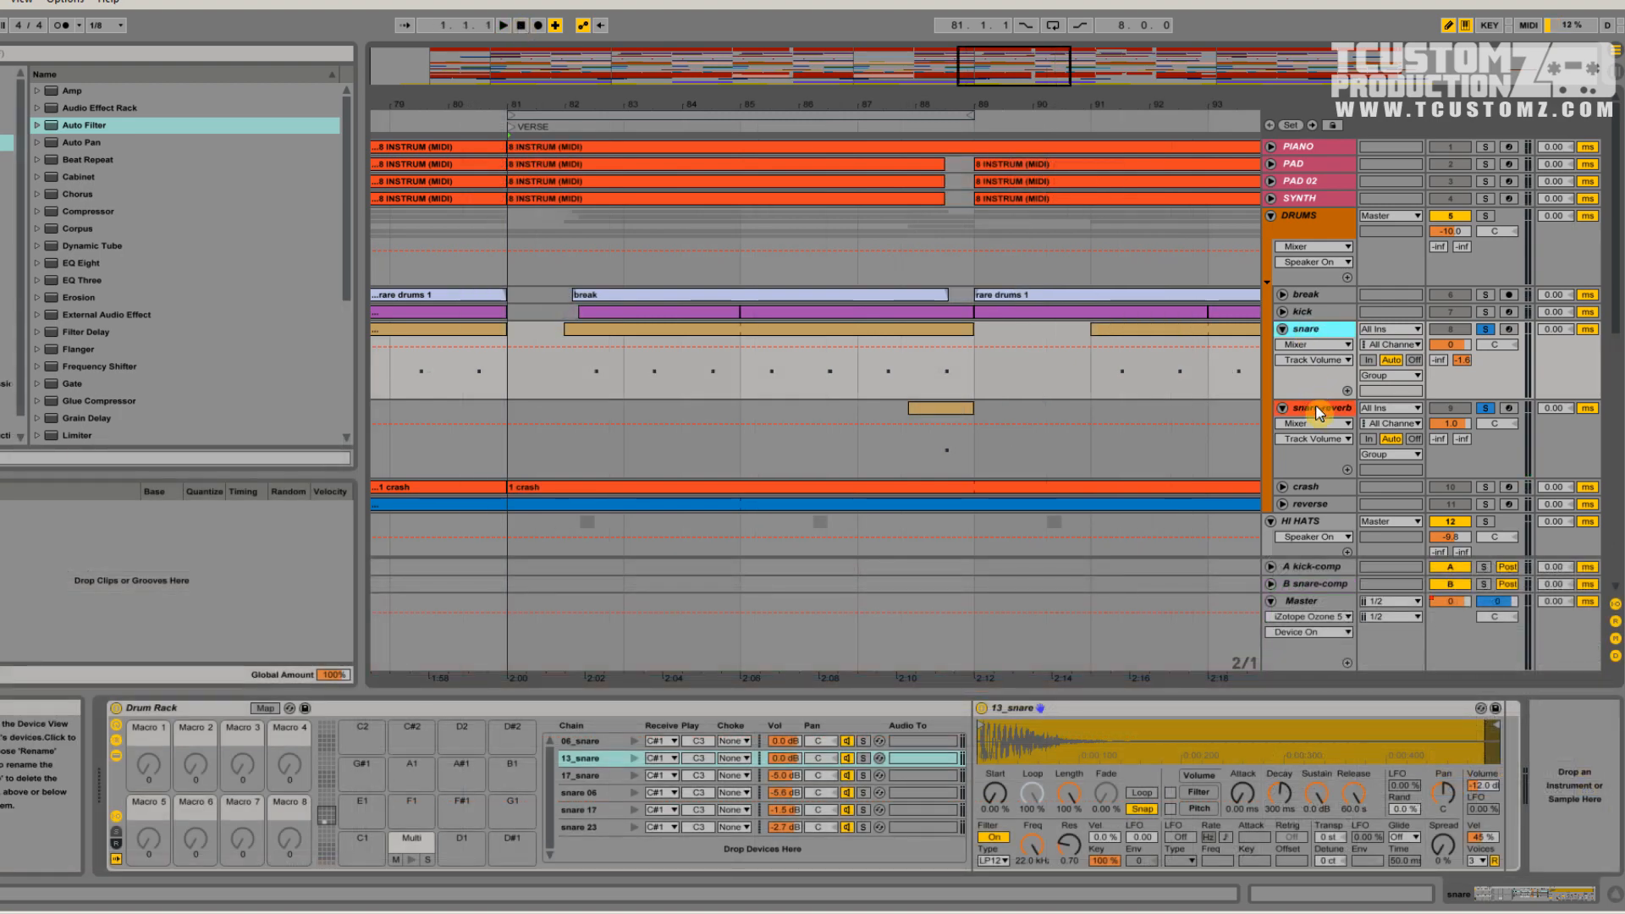
{"action": "left_click", "coordinate": [1317, 413]}
{"action": "left_click", "coordinate": [1323, 330]}
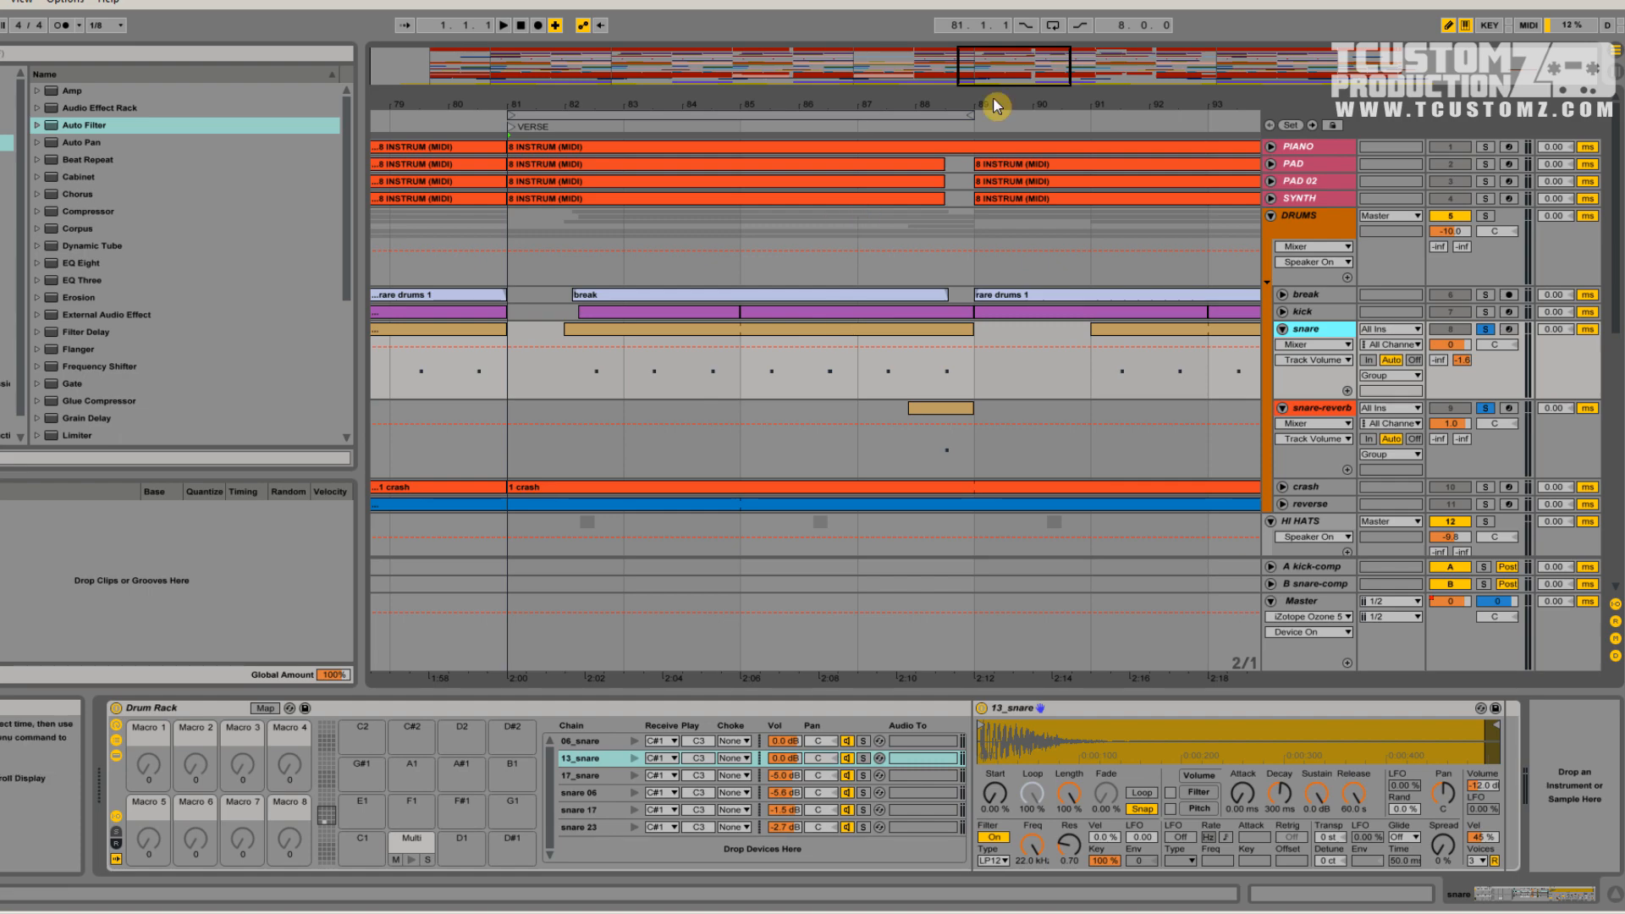
{"action": "left_click_drag", "start_coordinate": [997, 106], "coordinate": [803, 17]}
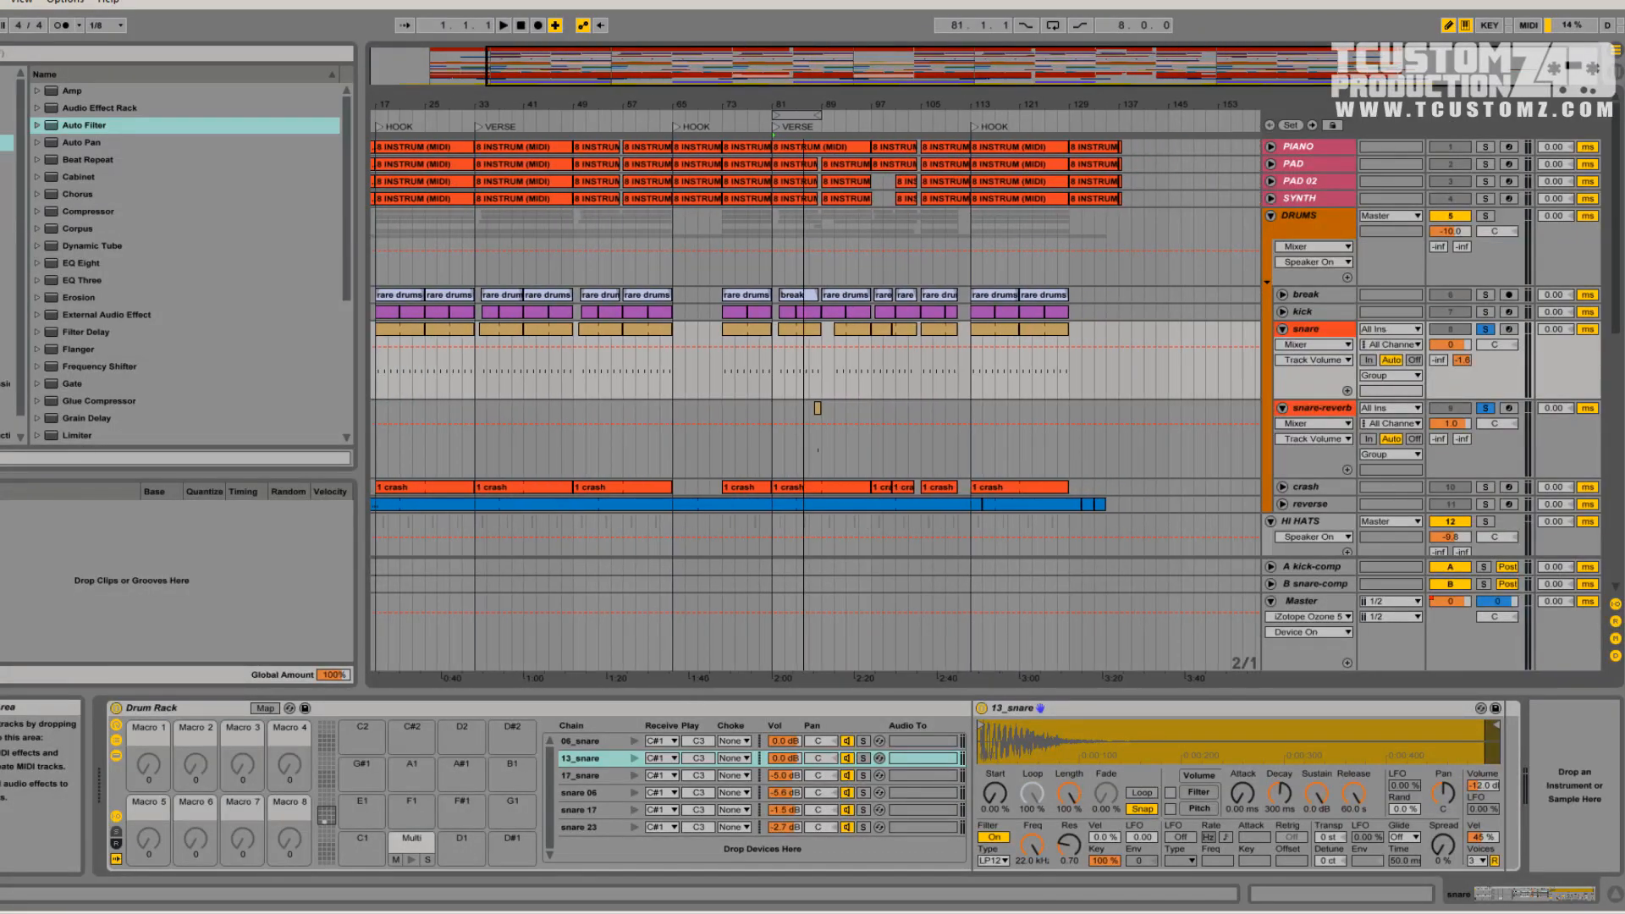
{"action": "left_click", "coordinate": [817, 412]}
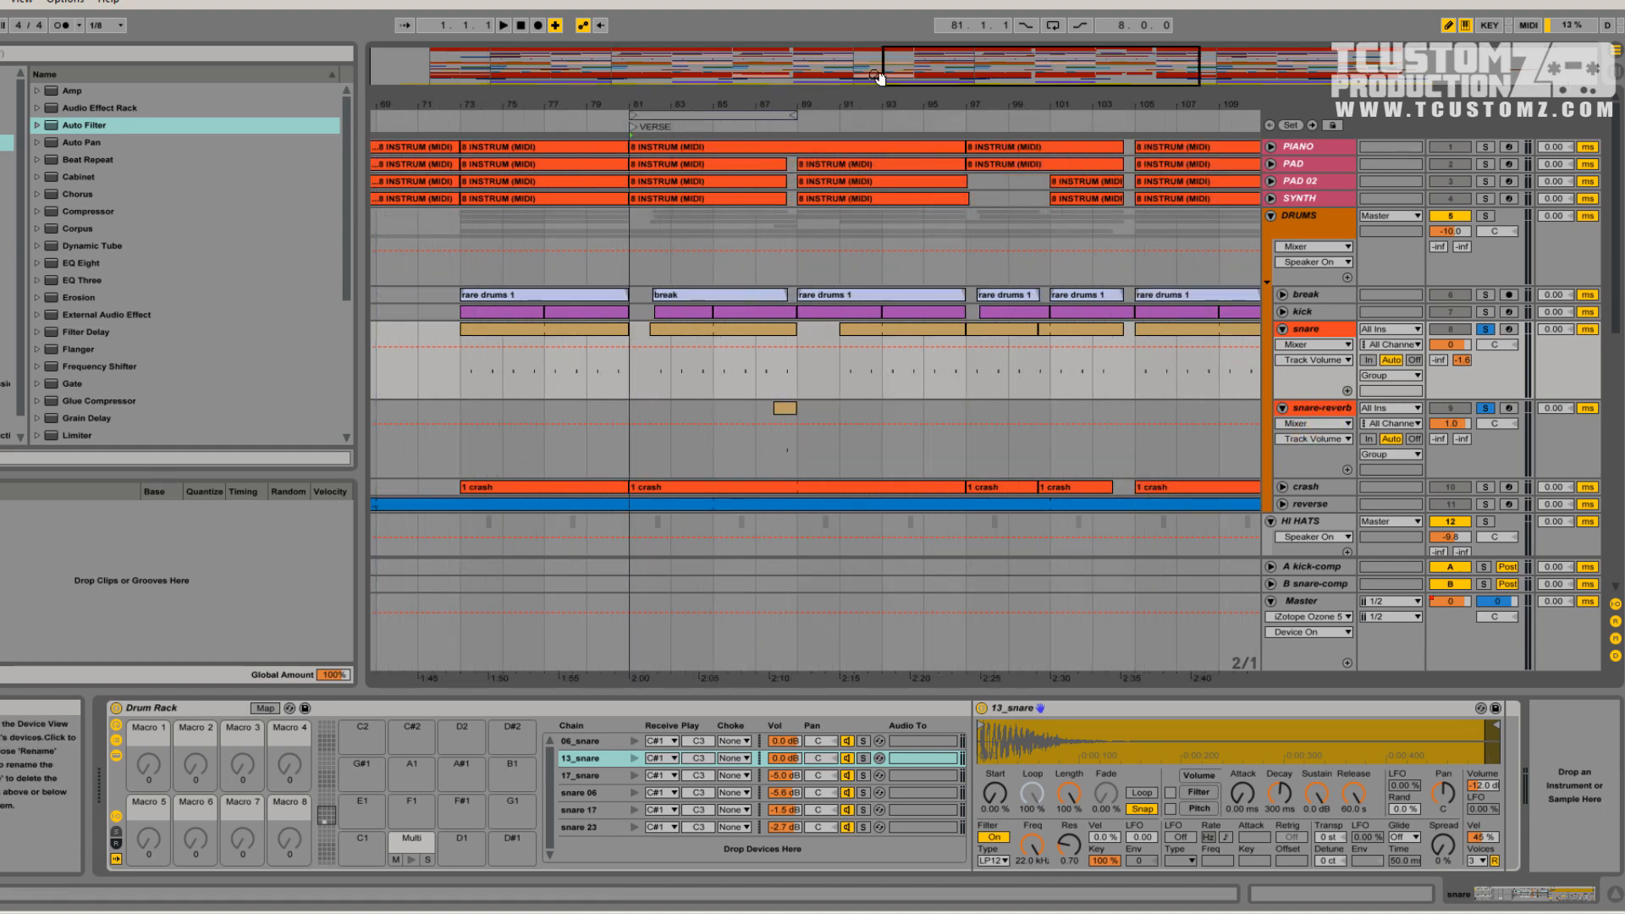
{"action": "left_click_drag", "start_coordinate": [938, 68], "coordinate": [938, 42]}
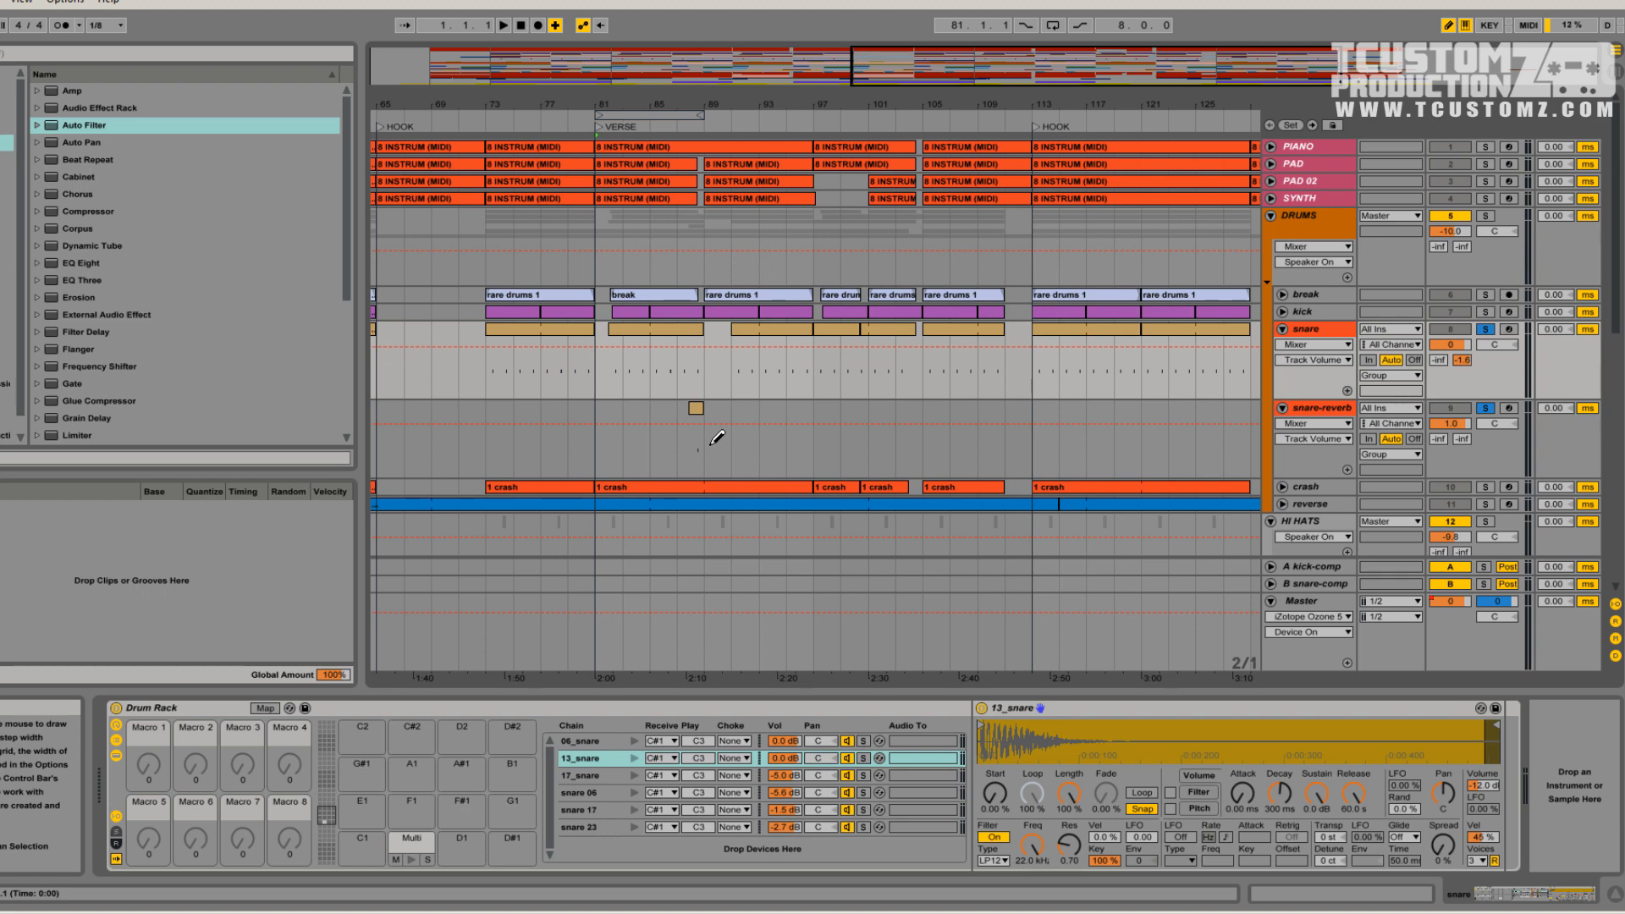
{"action": "scroll", "coordinate": [715, 439], "scroll_direction": "up", "scroll_amount": 3}
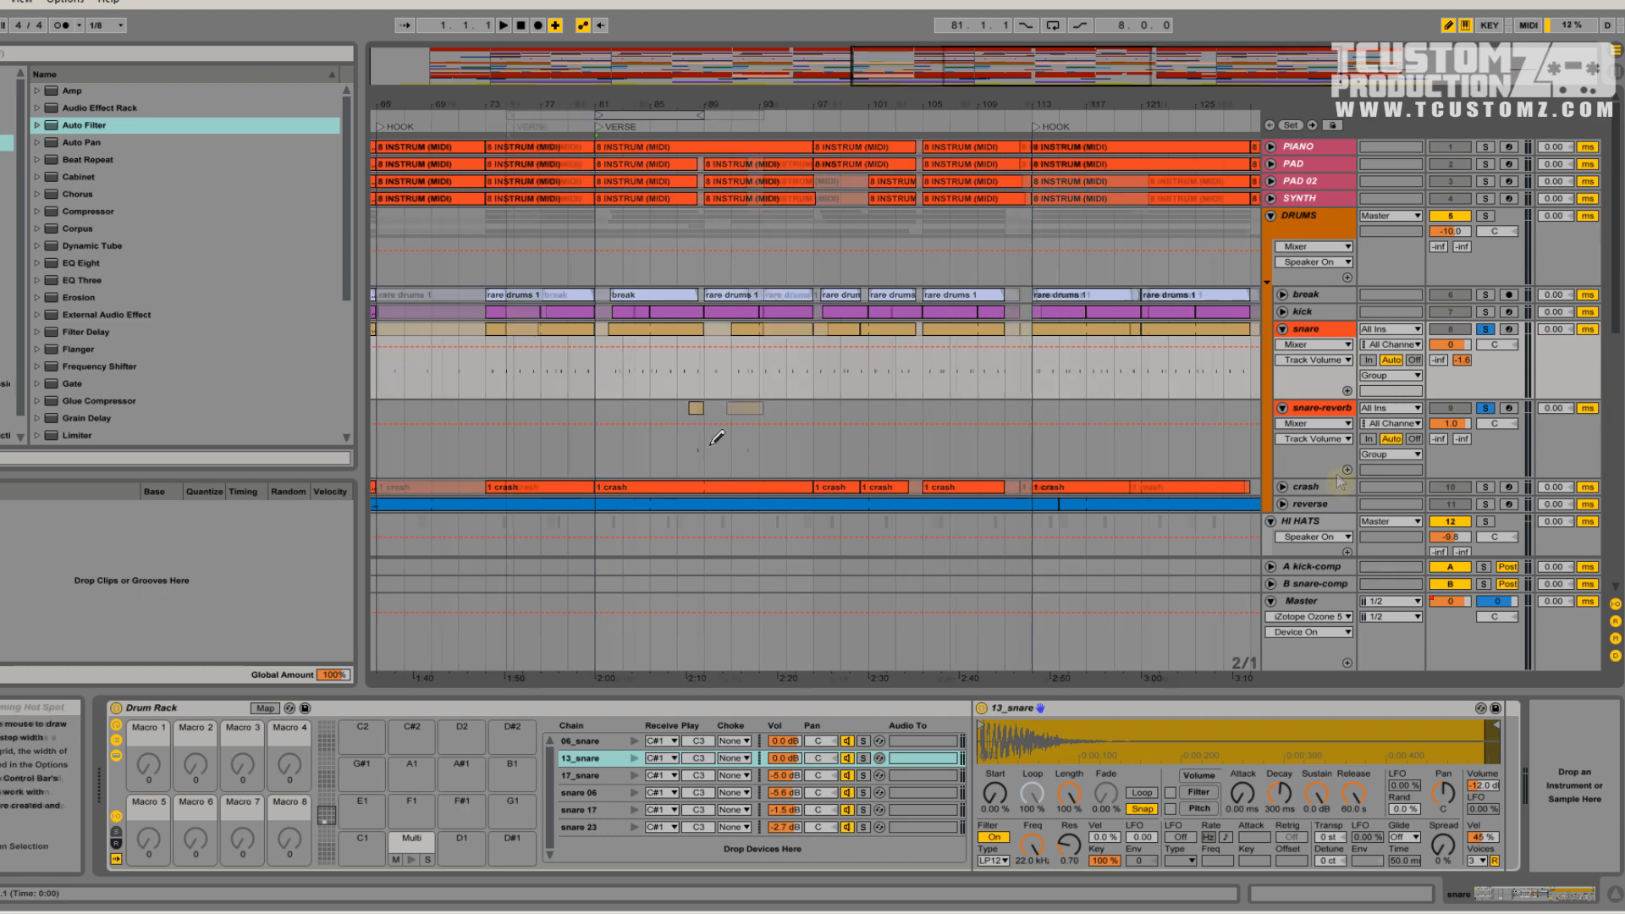
{"action": "left_click", "coordinate": [1317, 330]}
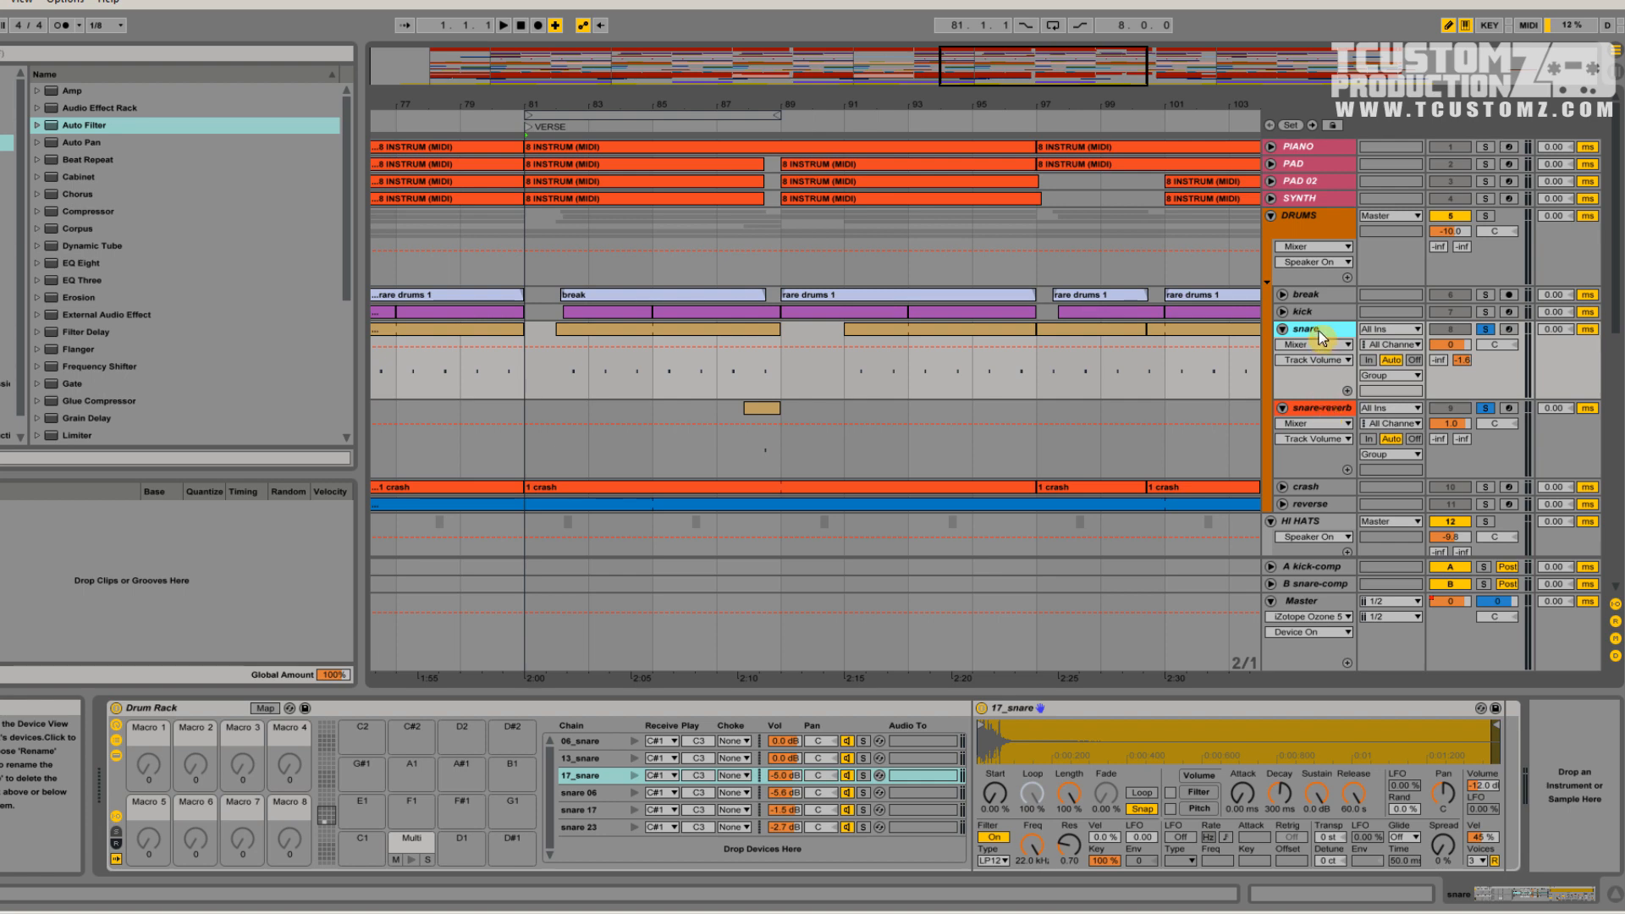
{"action": "left_click", "coordinate": [805, 368]}
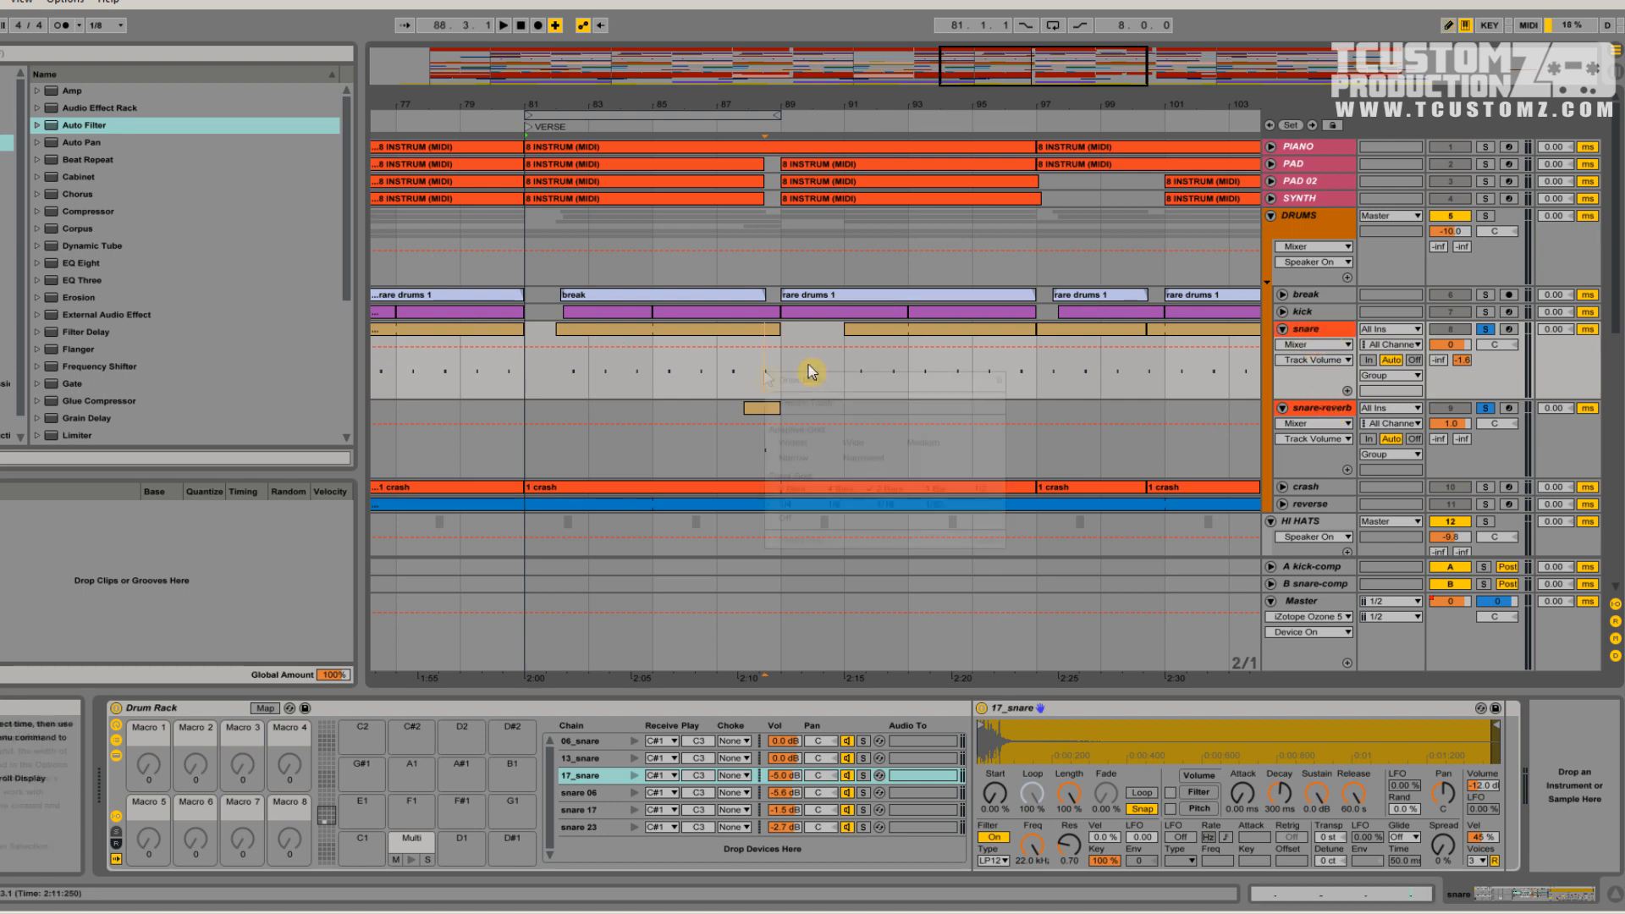
Duplicate the snare track
{"action": "left_click", "coordinate": [1307, 332]}
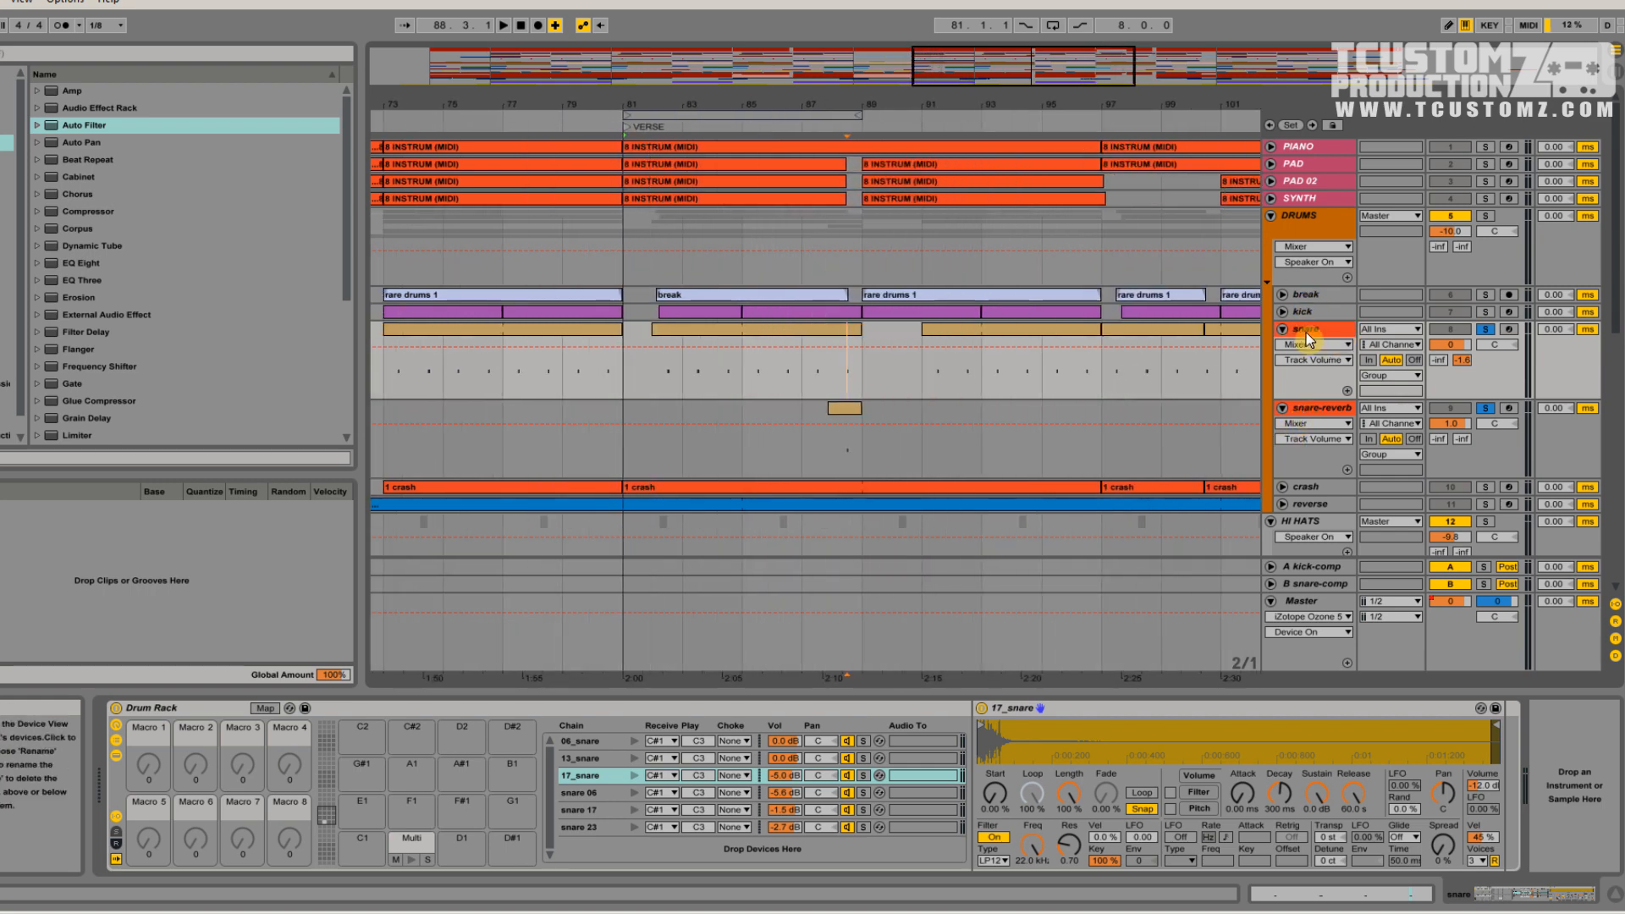
{"action": "right_click", "coordinate": [1329, 329]}
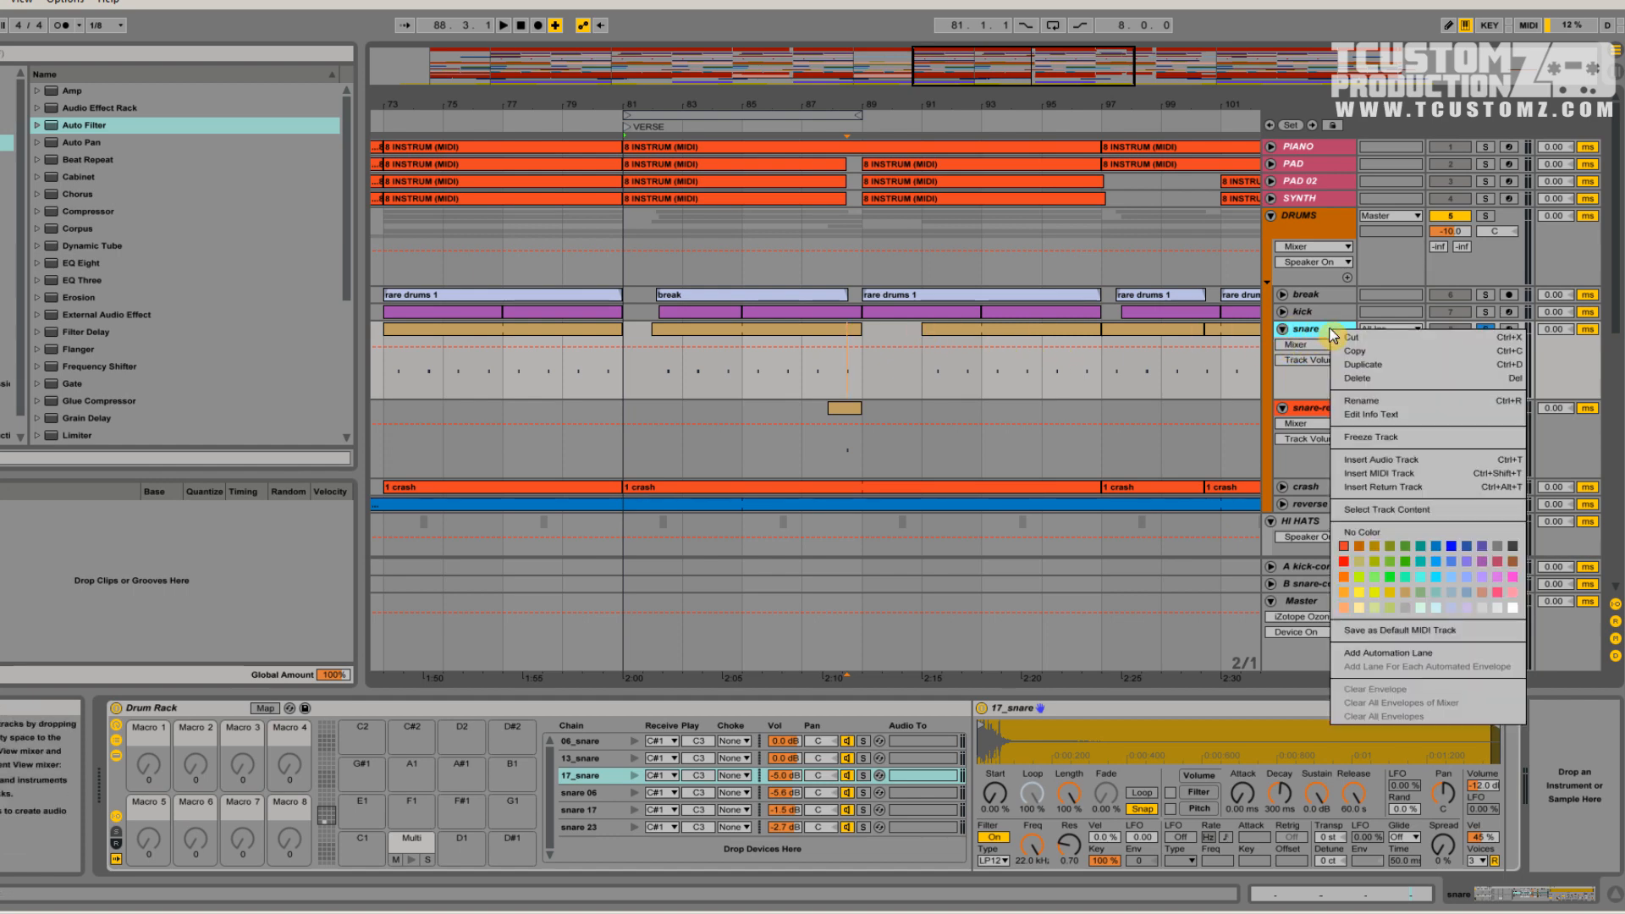
{"action": "left_click", "coordinate": [1371, 364]}
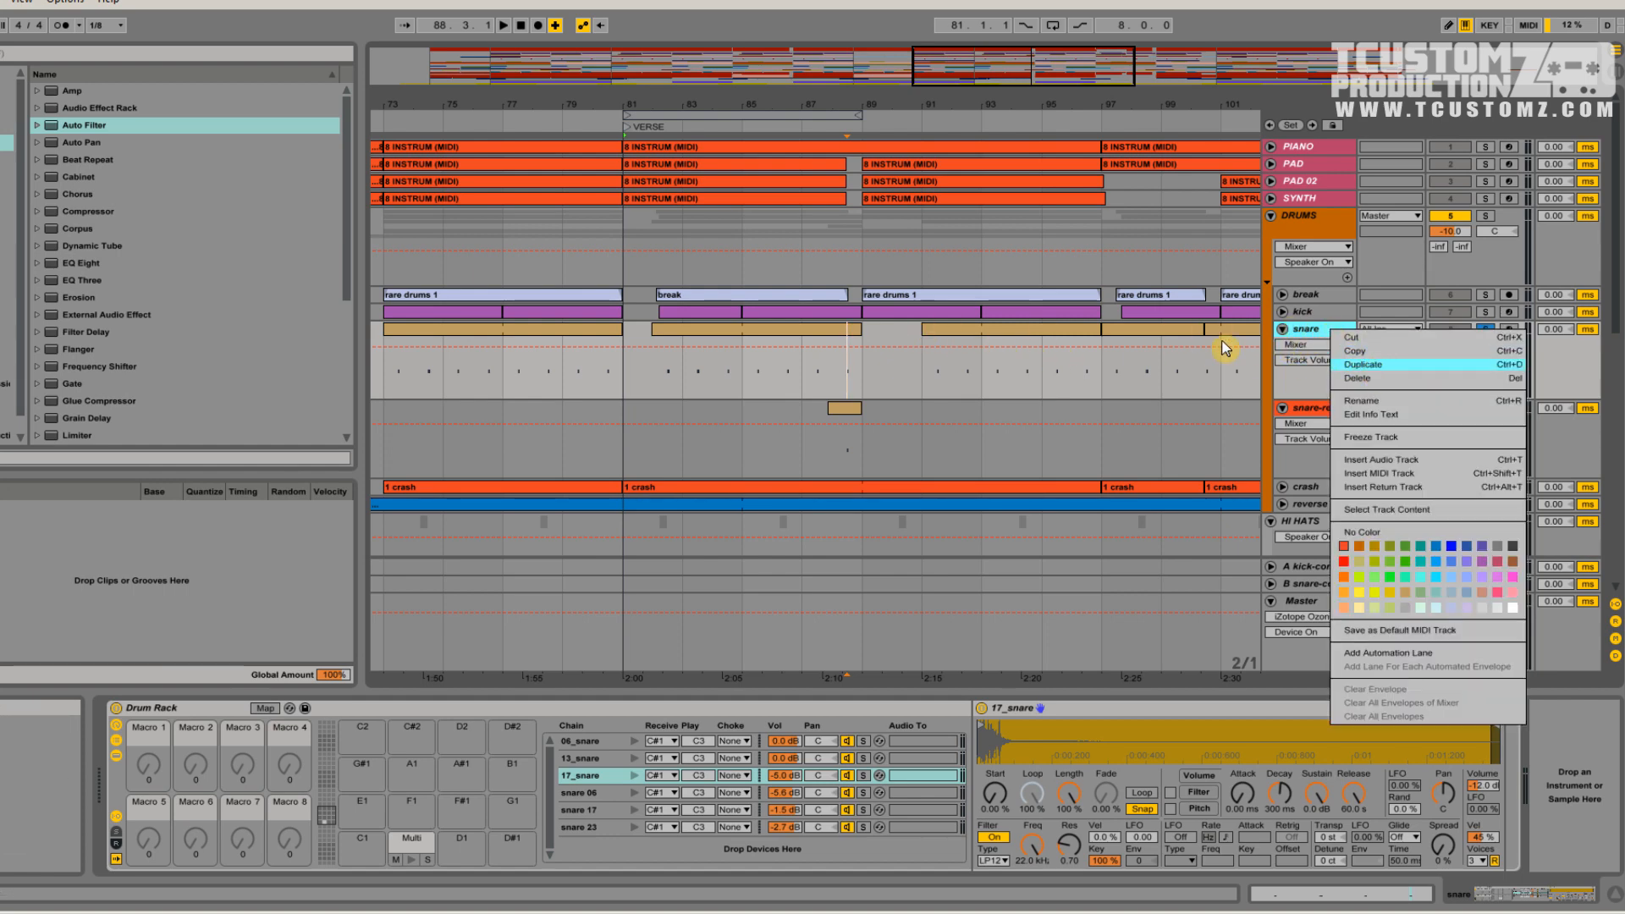
Turn off the arrangement grid and delete the duplicated snare track's hits directly before its final hit ahead of bar 89
{"action": "left_click_drag", "start_coordinate": [1021, 71], "coordinate": [1007, 151]}
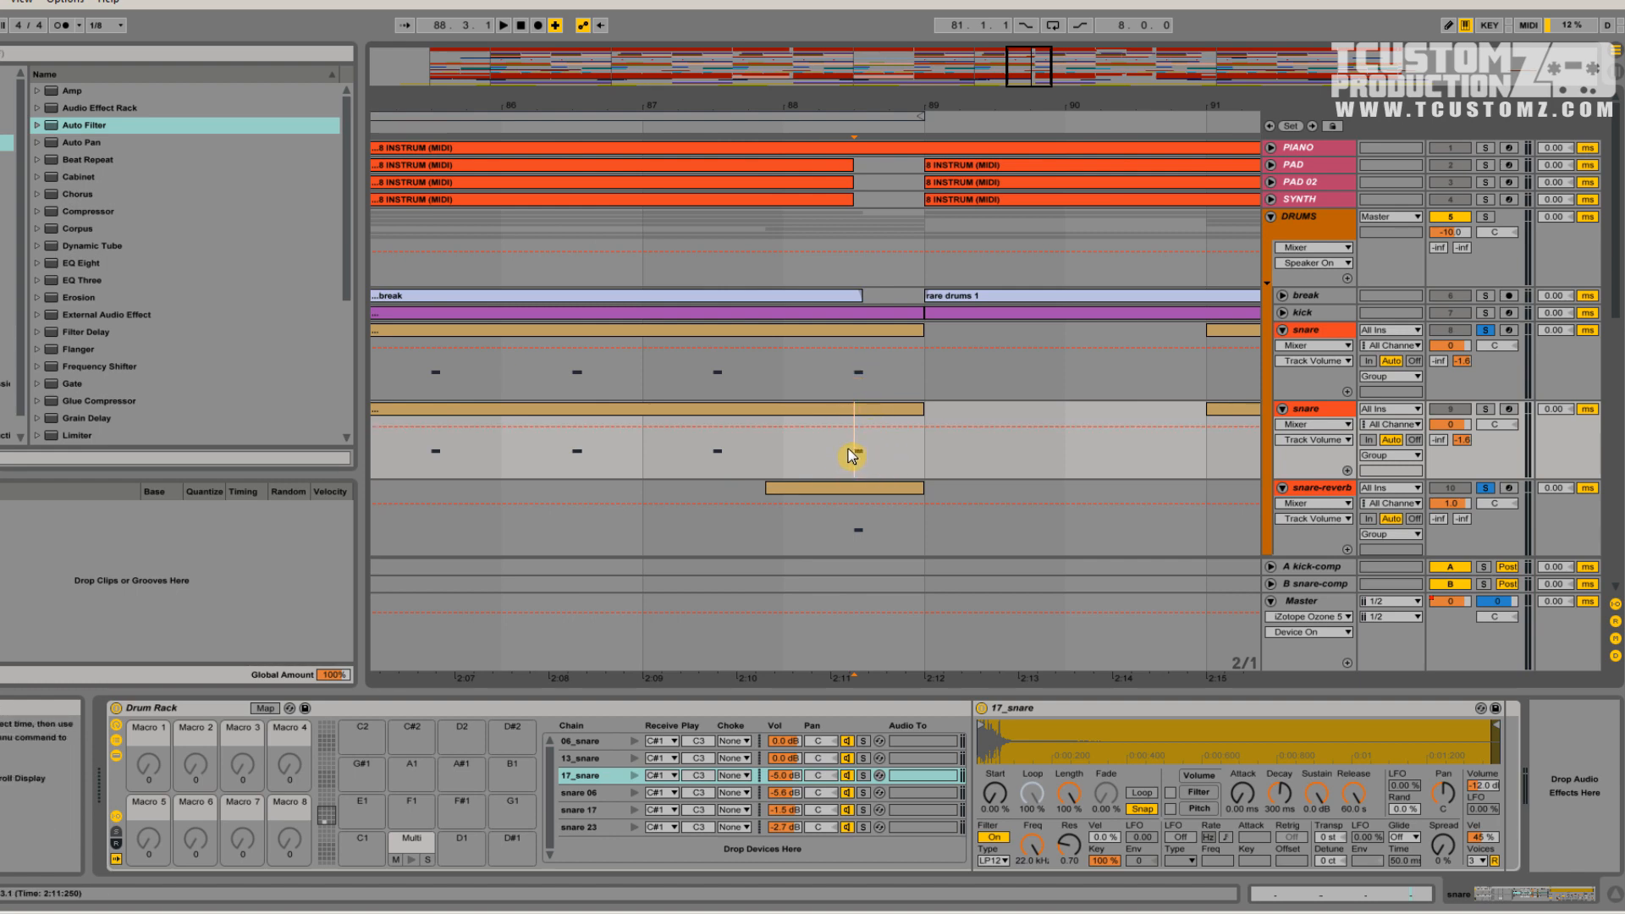
{"action": "right_click", "coordinate": [812, 446]}
{"action": "left_click", "coordinate": [854, 591]}
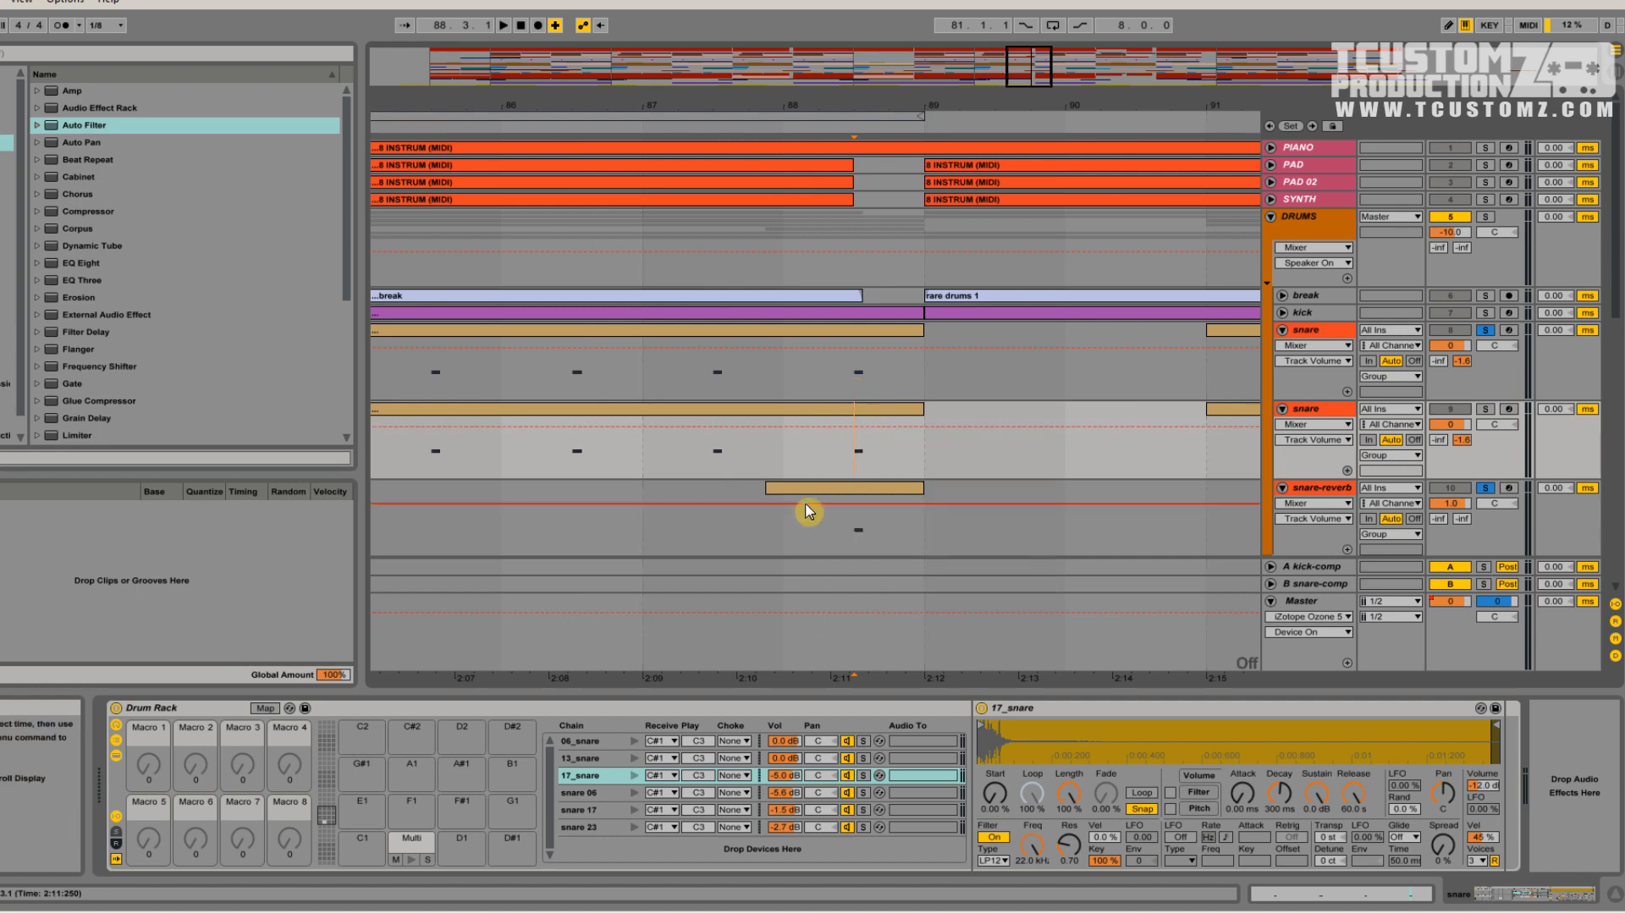
{"action": "left_click_drag", "start_coordinate": [789, 449], "coordinate": [415, 463]}
{"action": "key", "text": "Delete"}
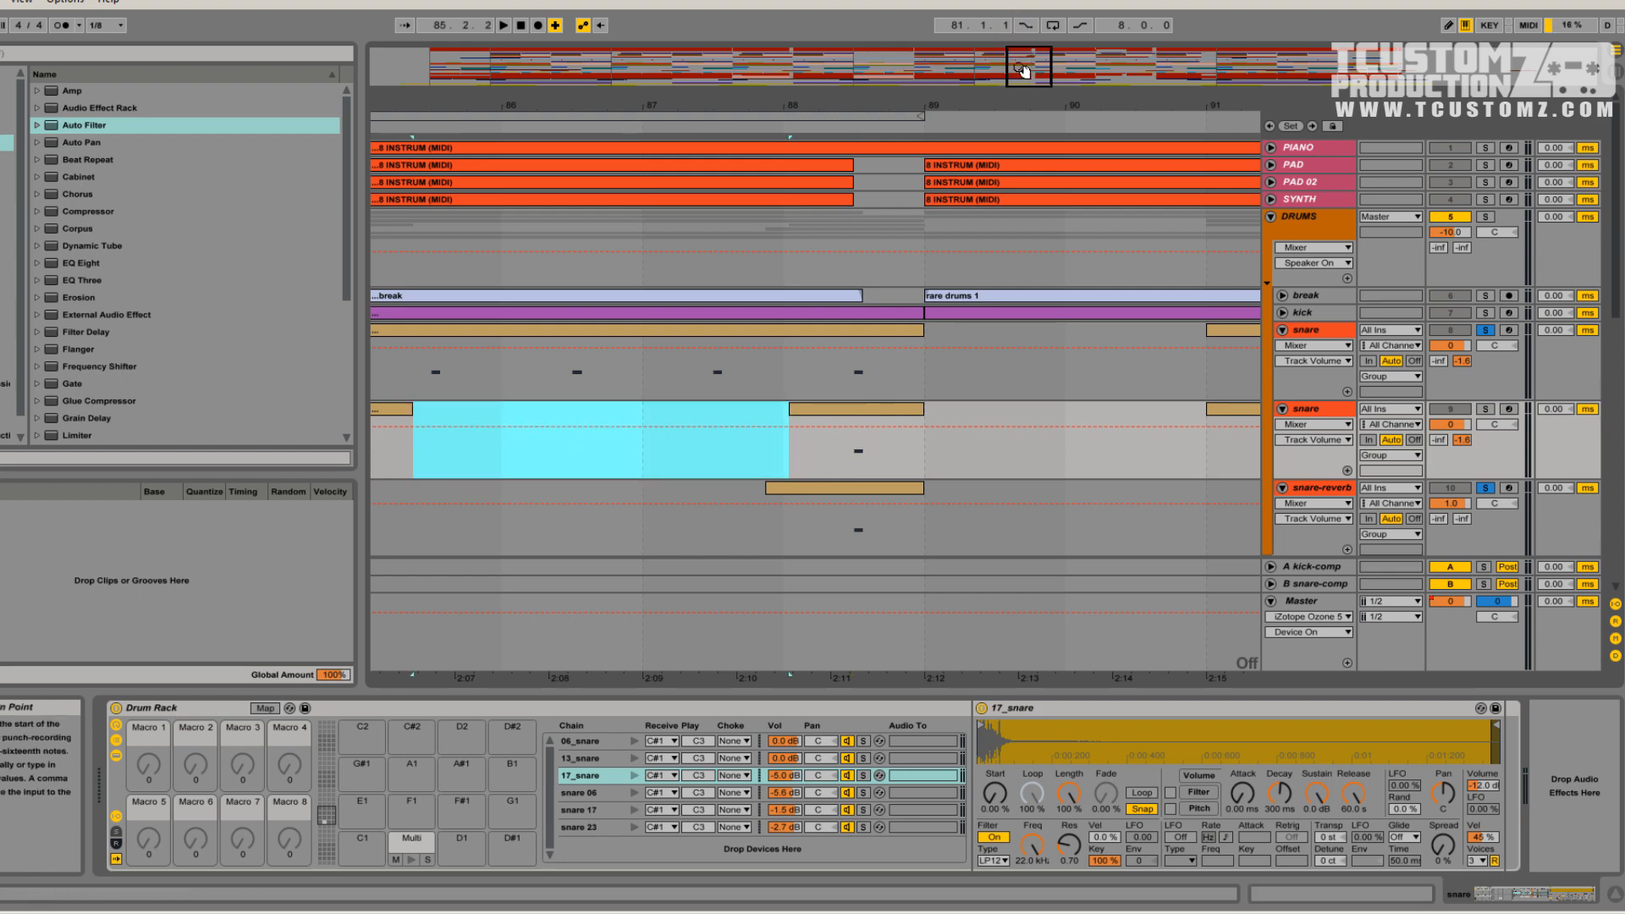
Delete all remaining earlier clips on the duplicated snare track, back to the beginning of the song
{"action": "left_click_drag", "start_coordinate": [1024, 69], "coordinate": [1020, 12]}
{"action": "left_click_drag", "start_coordinate": [731, 417], "coordinate": [382, 419]}
{"action": "key", "text": "Delete"}
{"action": "left_click_drag", "start_coordinate": [858, 74], "coordinate": [808, 38]}
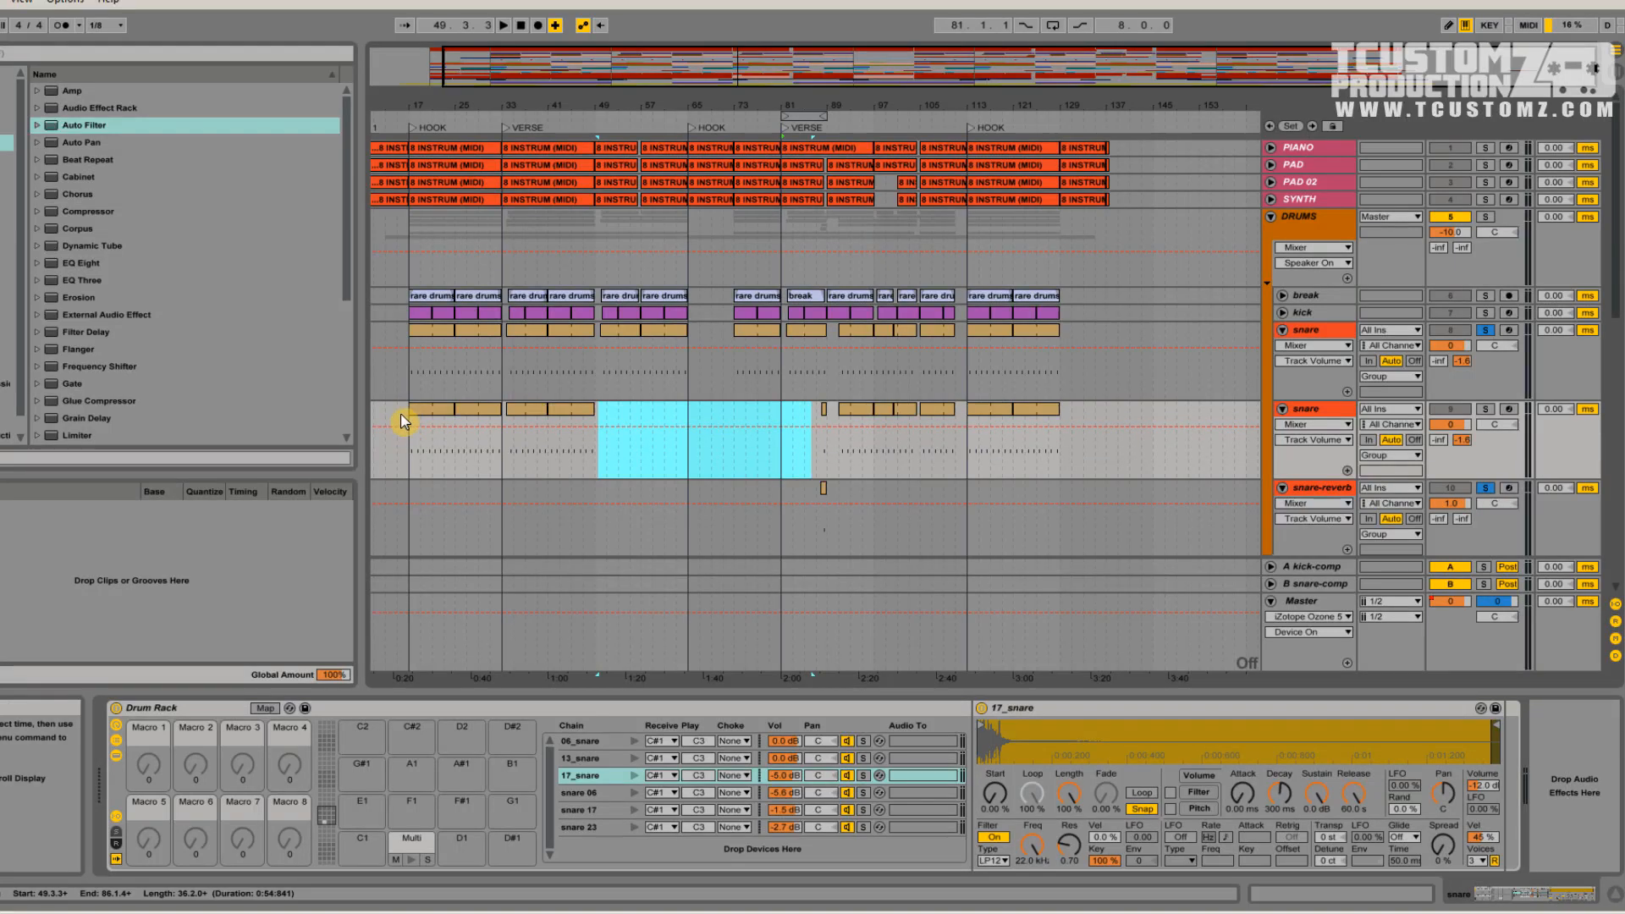
{"action": "left_click_drag", "start_coordinate": [399, 418], "coordinate": [627, 417]}
{"action": "key", "text": "Delete"}
Delete all clips after bar 90 on the duplicated snare track, leaving only the single-hit clip before bar 89
{"action": "left_click_drag", "start_coordinate": [837, 421], "coordinate": [1068, 401]}
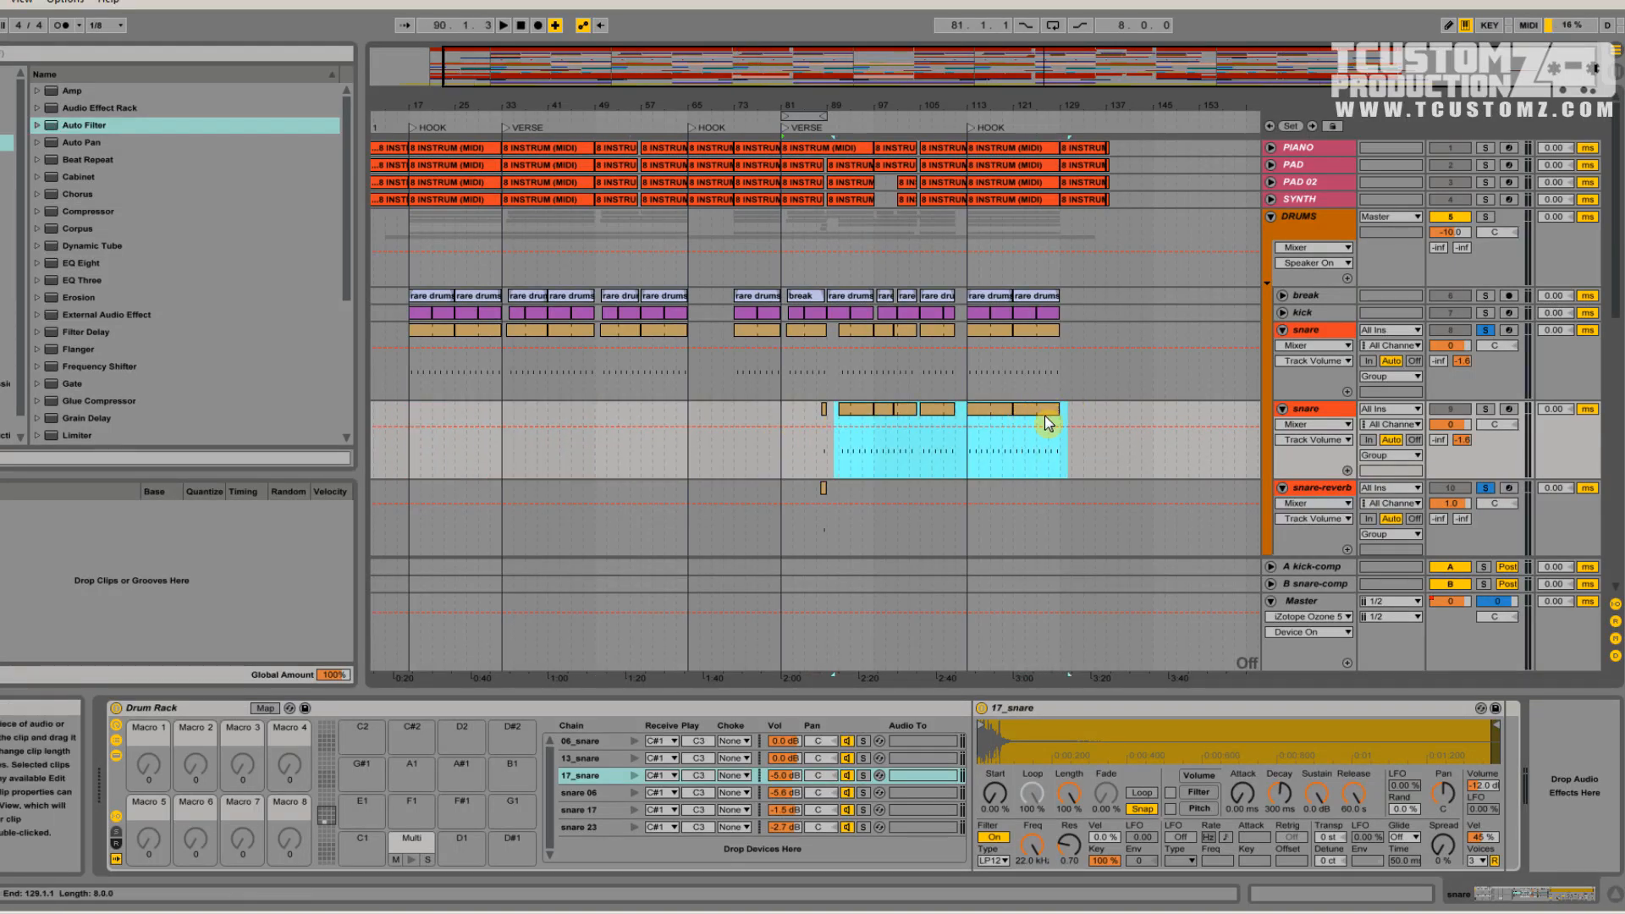
{"action": "key", "text": "Delete"}
{"action": "scroll", "coordinate": [1313, 435], "scroll_direction": "down", "scroll_amount": 3}
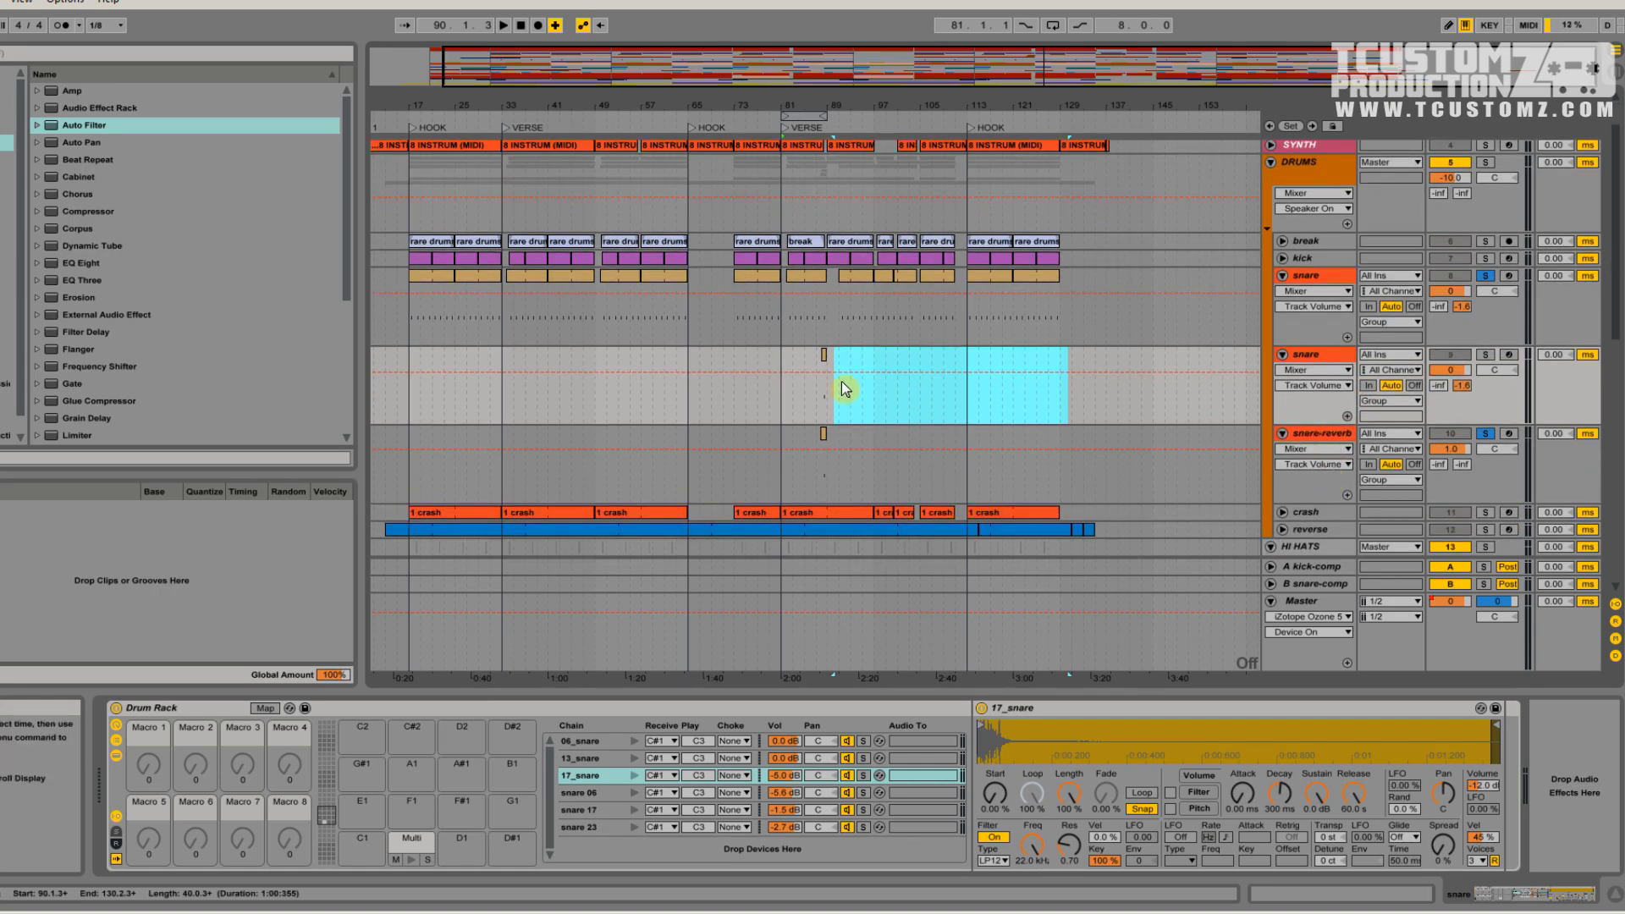
{"action": "left_click_drag", "start_coordinate": [850, 73], "coordinate": [838, 134]}
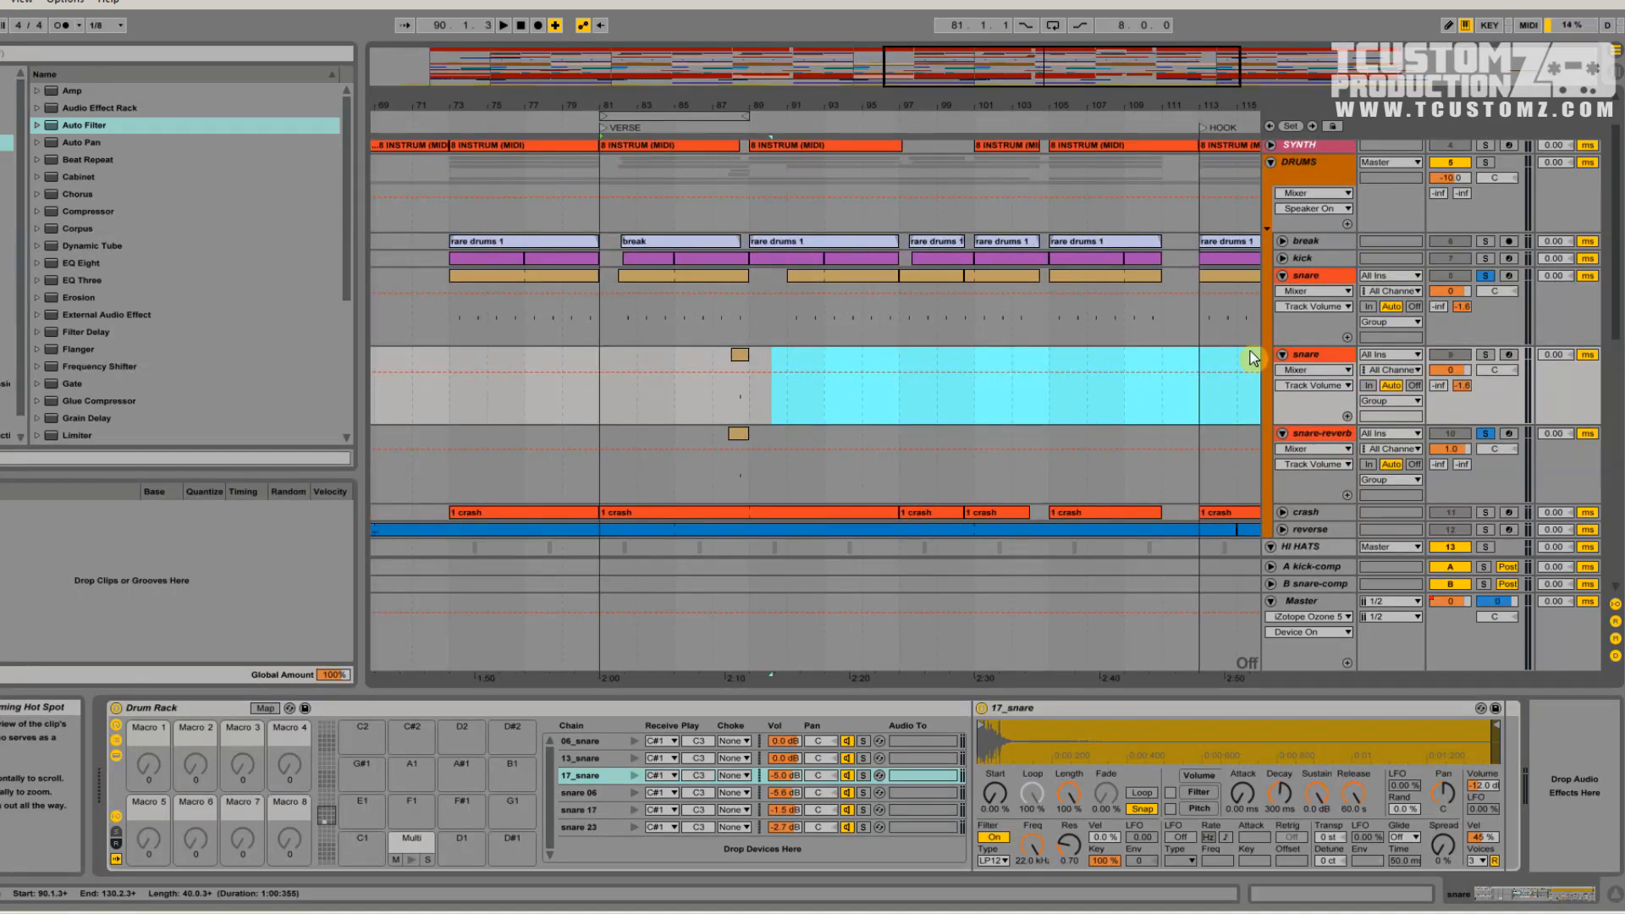
Examine the Auto Filter and Reverb devices on the snare-reverb track, including the Reverb's Dry/Wet amount
{"action": "left_click", "coordinate": [1319, 434]}
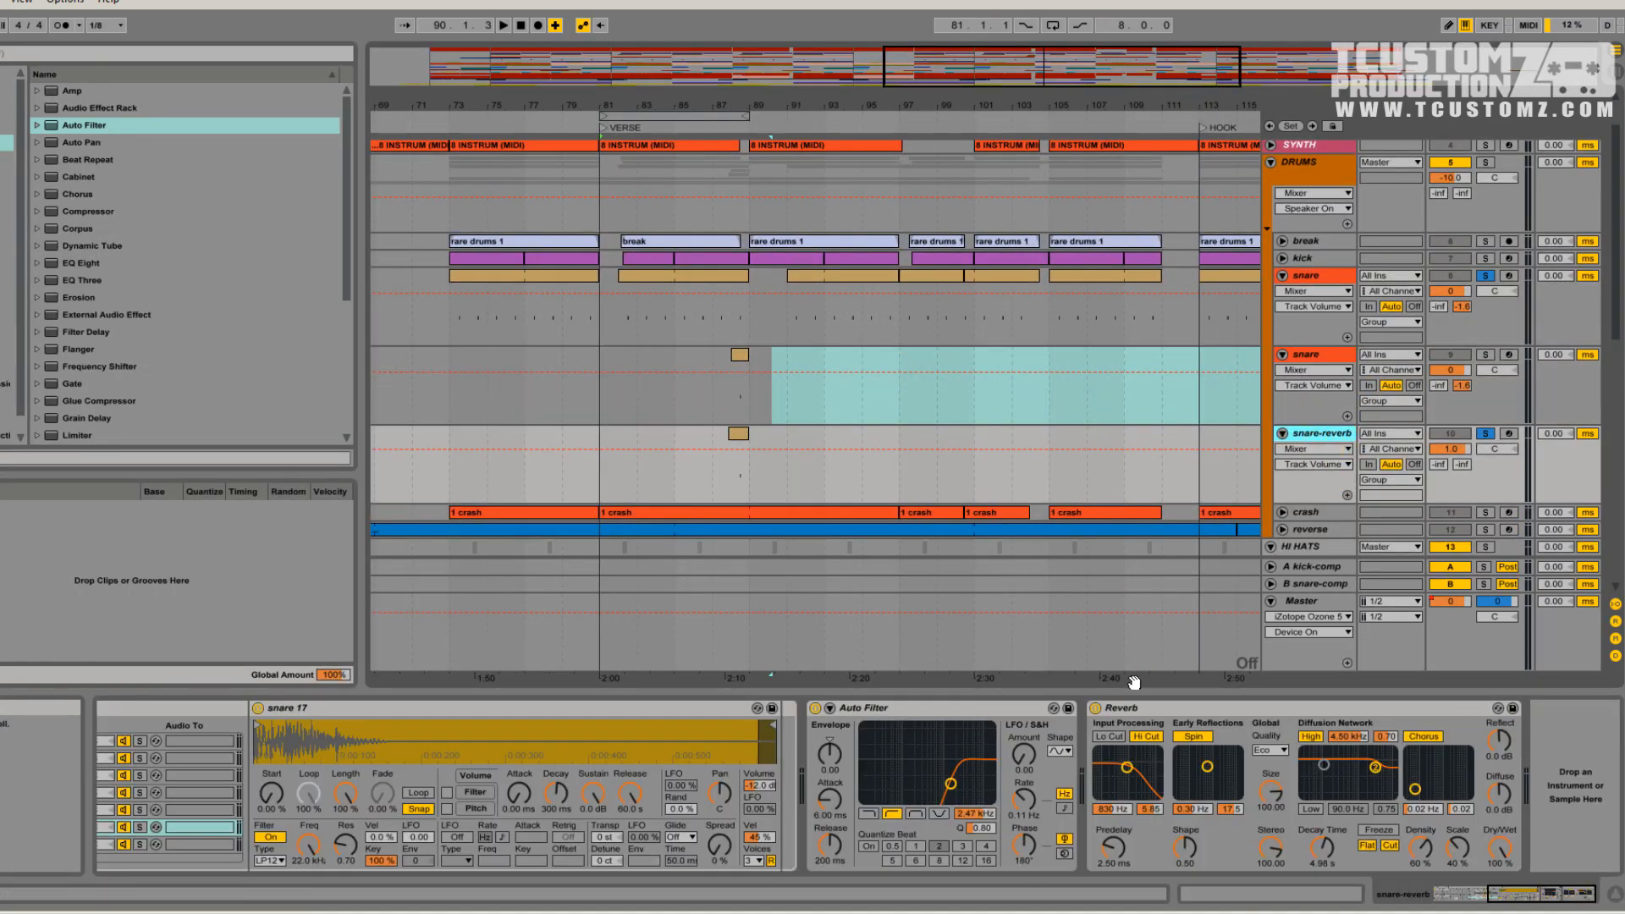
{"action": "left_click", "coordinate": [933, 709]}
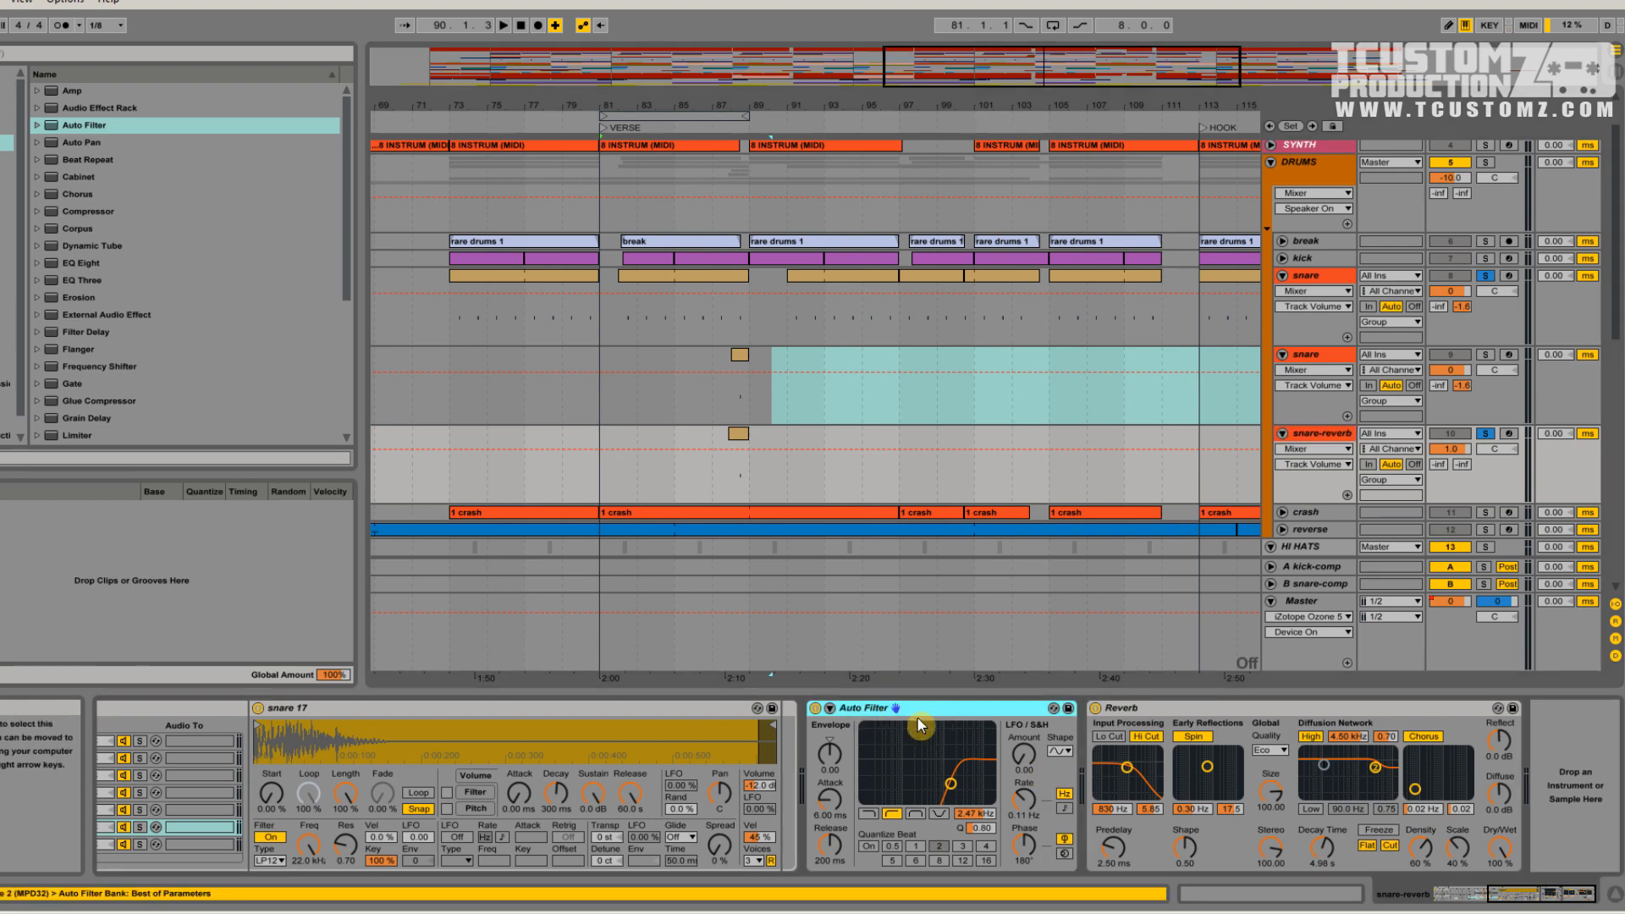
{"action": "left_click", "coordinate": [1216, 707]}
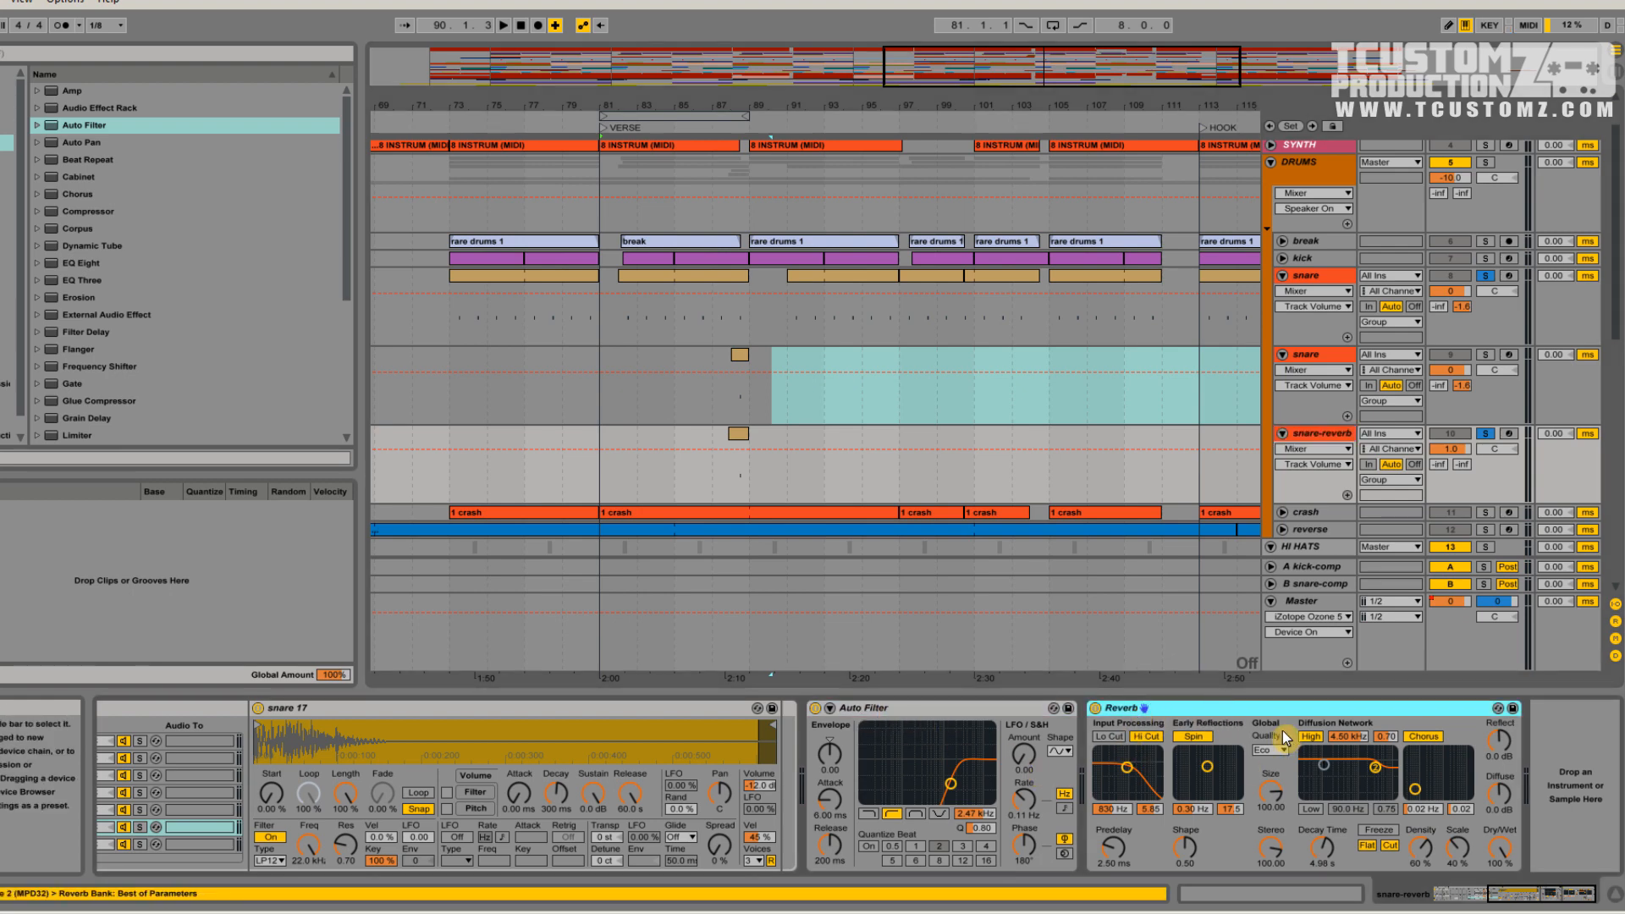
{"action": "left_click", "coordinate": [906, 706]}
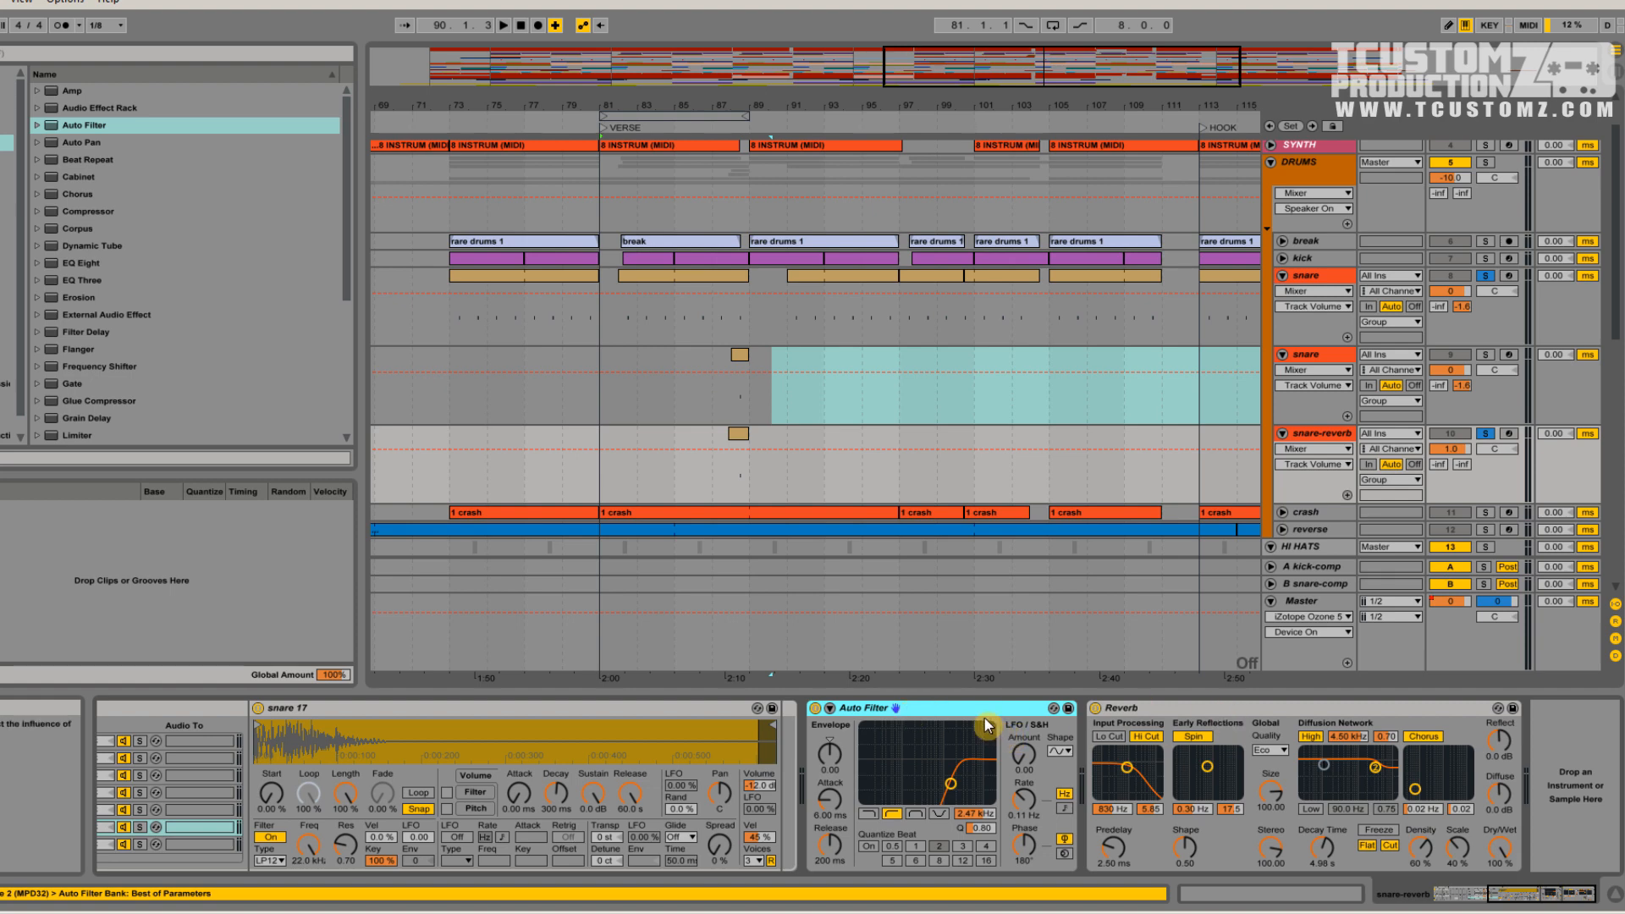
{"action": "left_click", "coordinate": [1183, 713]}
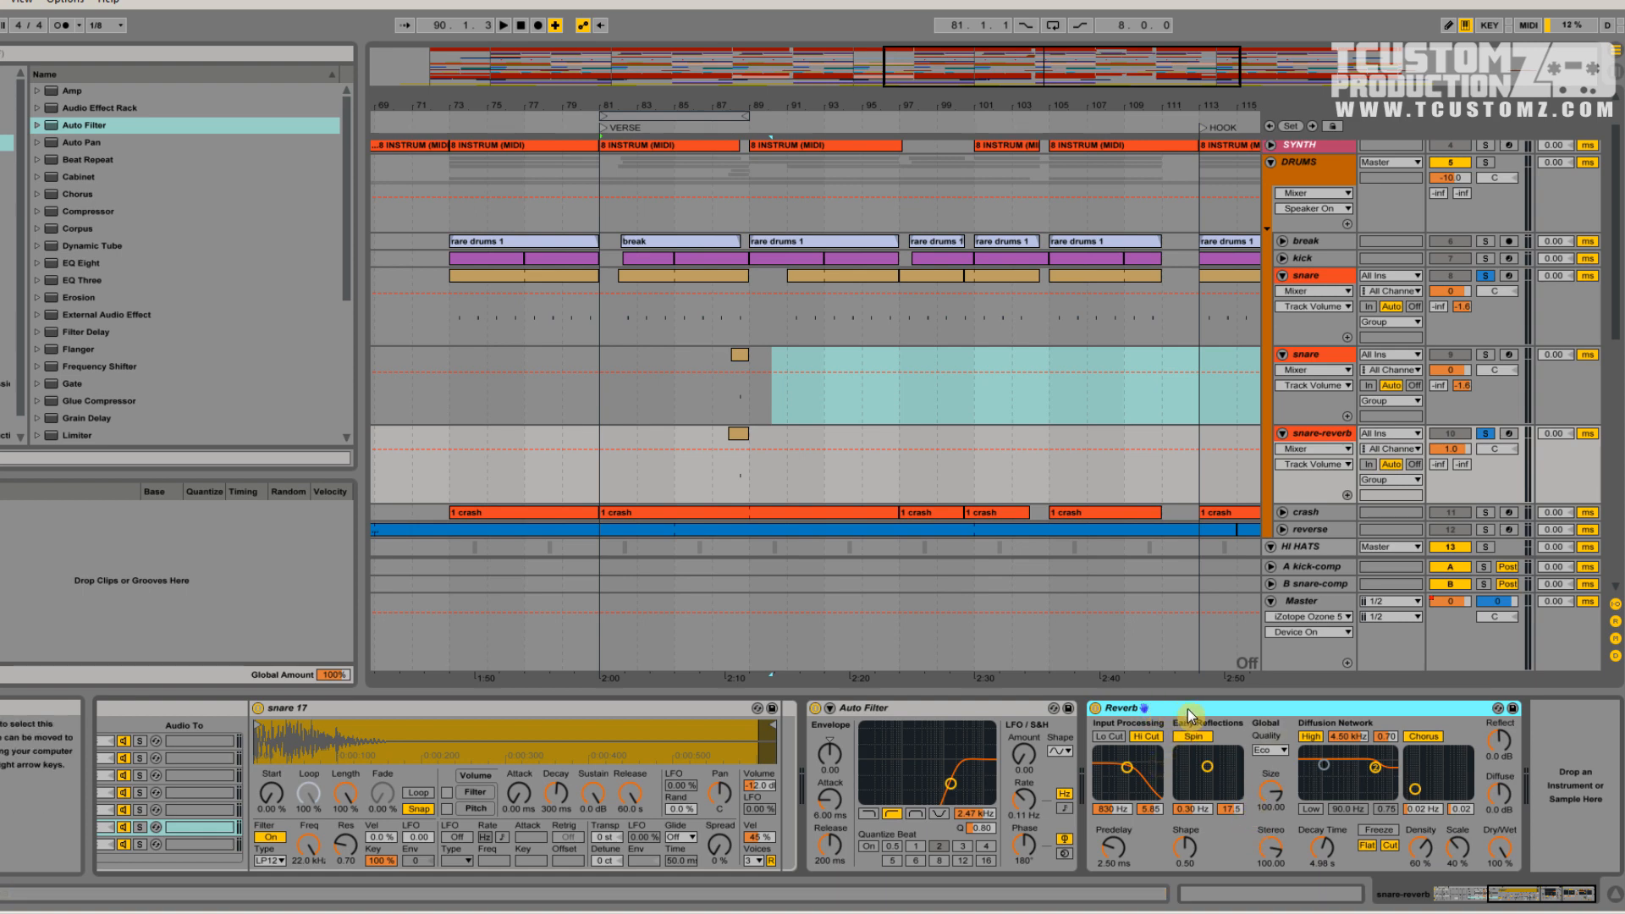
{"action": "left_click", "coordinate": [1501, 863]}
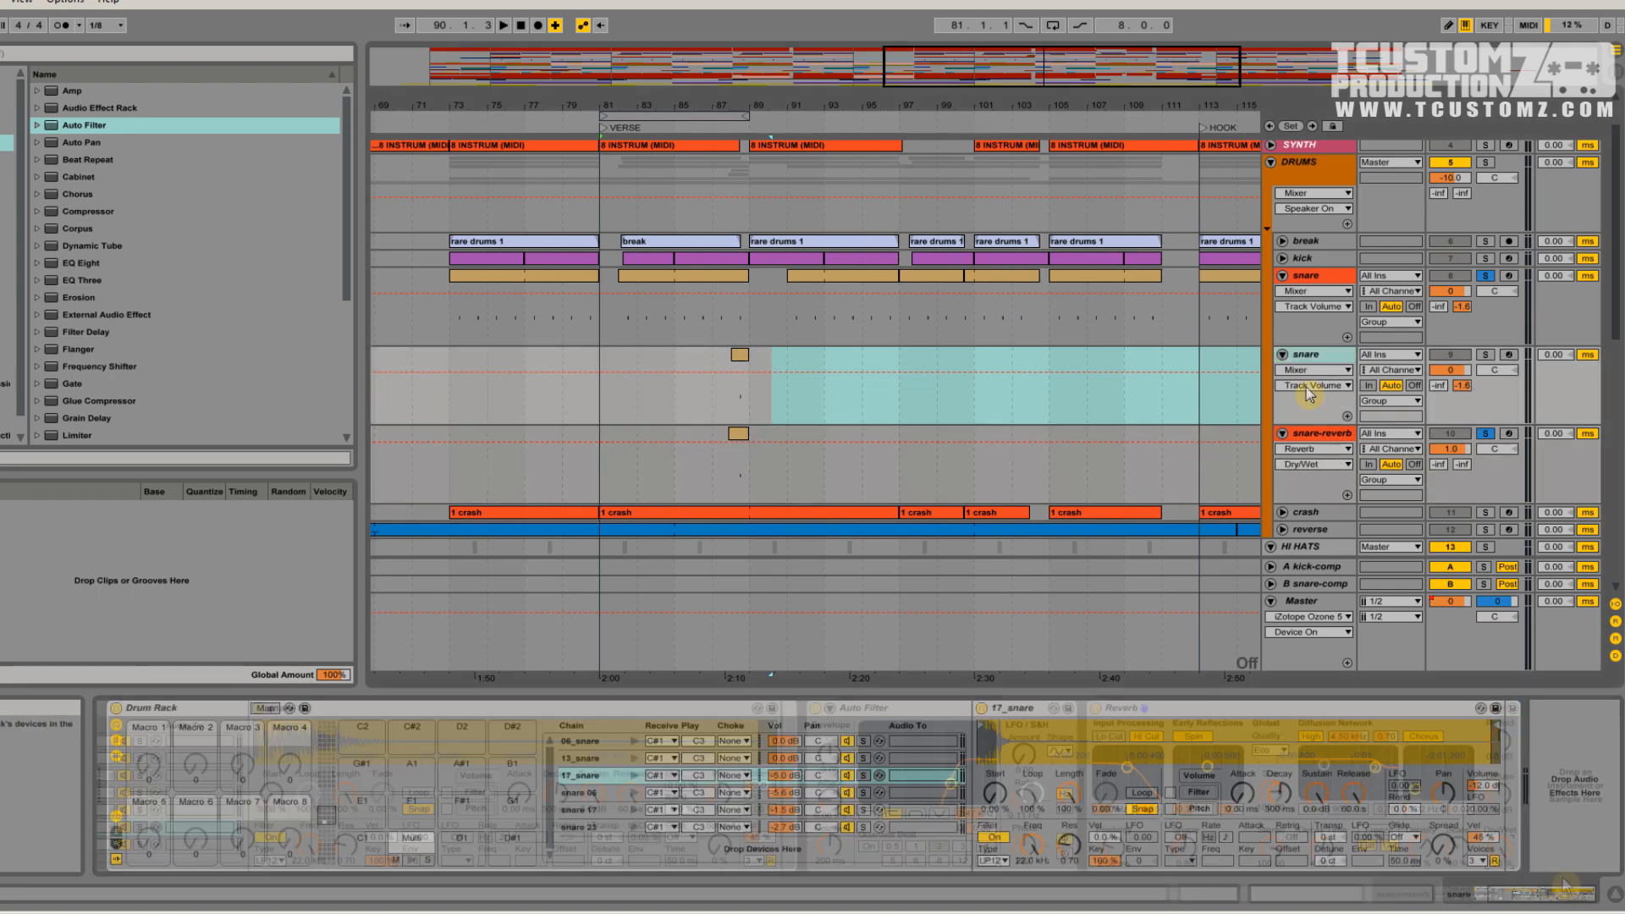
Rename the duplicated snare track "snare-reverb demo" and widen the track headers to fit the full name
{"action": "right_click", "coordinate": [1311, 354]}
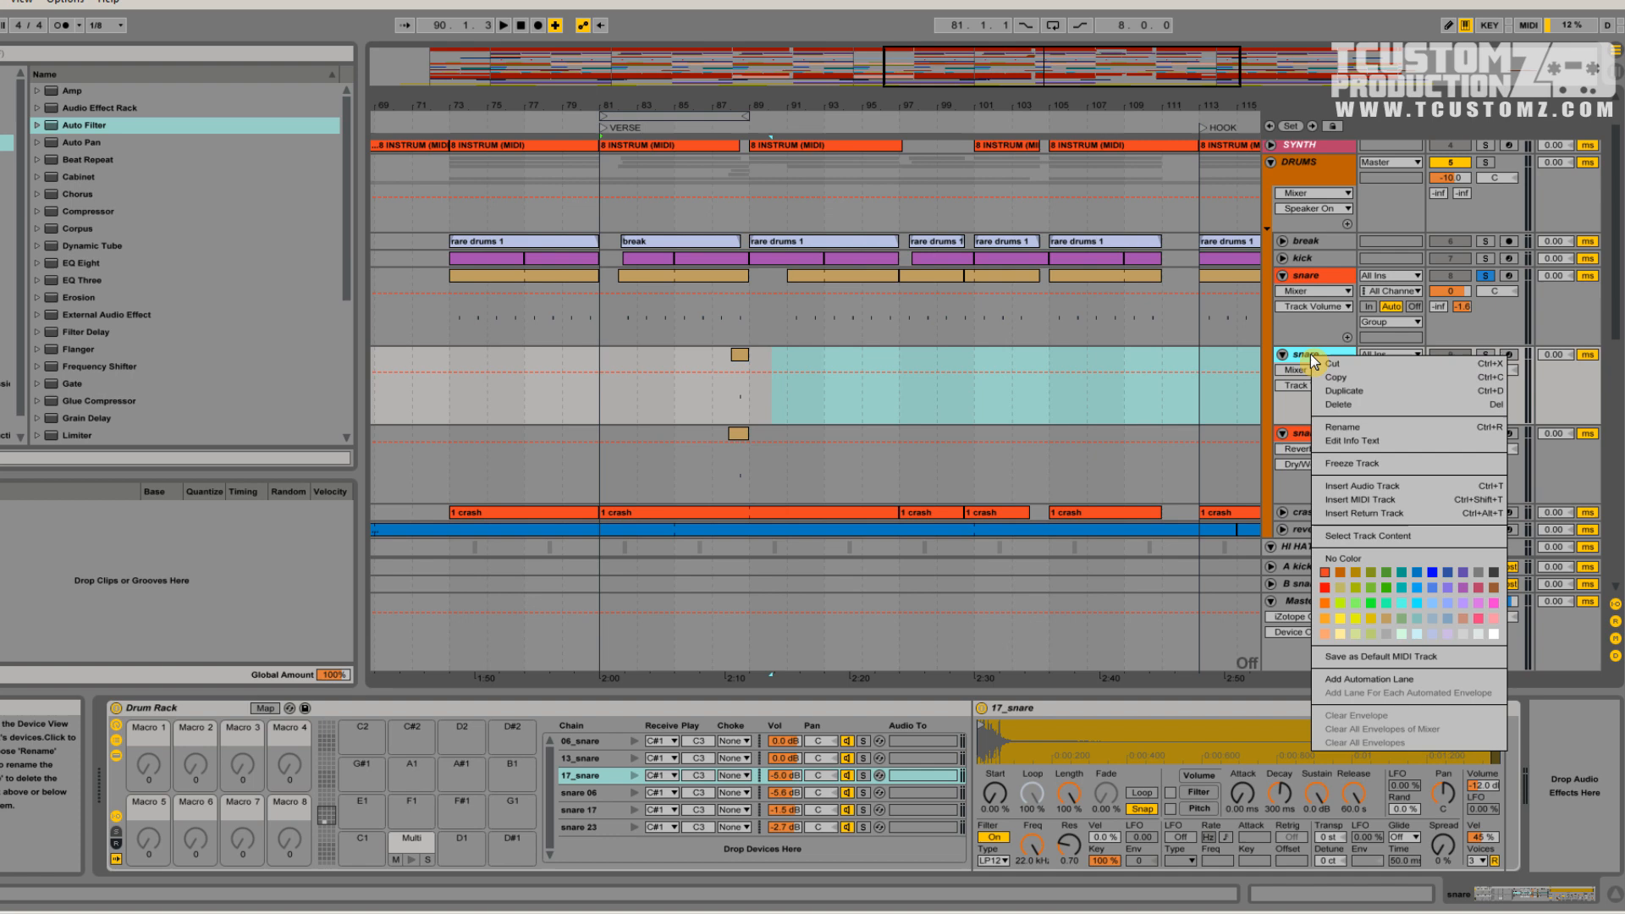
{"action": "left_click", "coordinate": [1343, 427]}
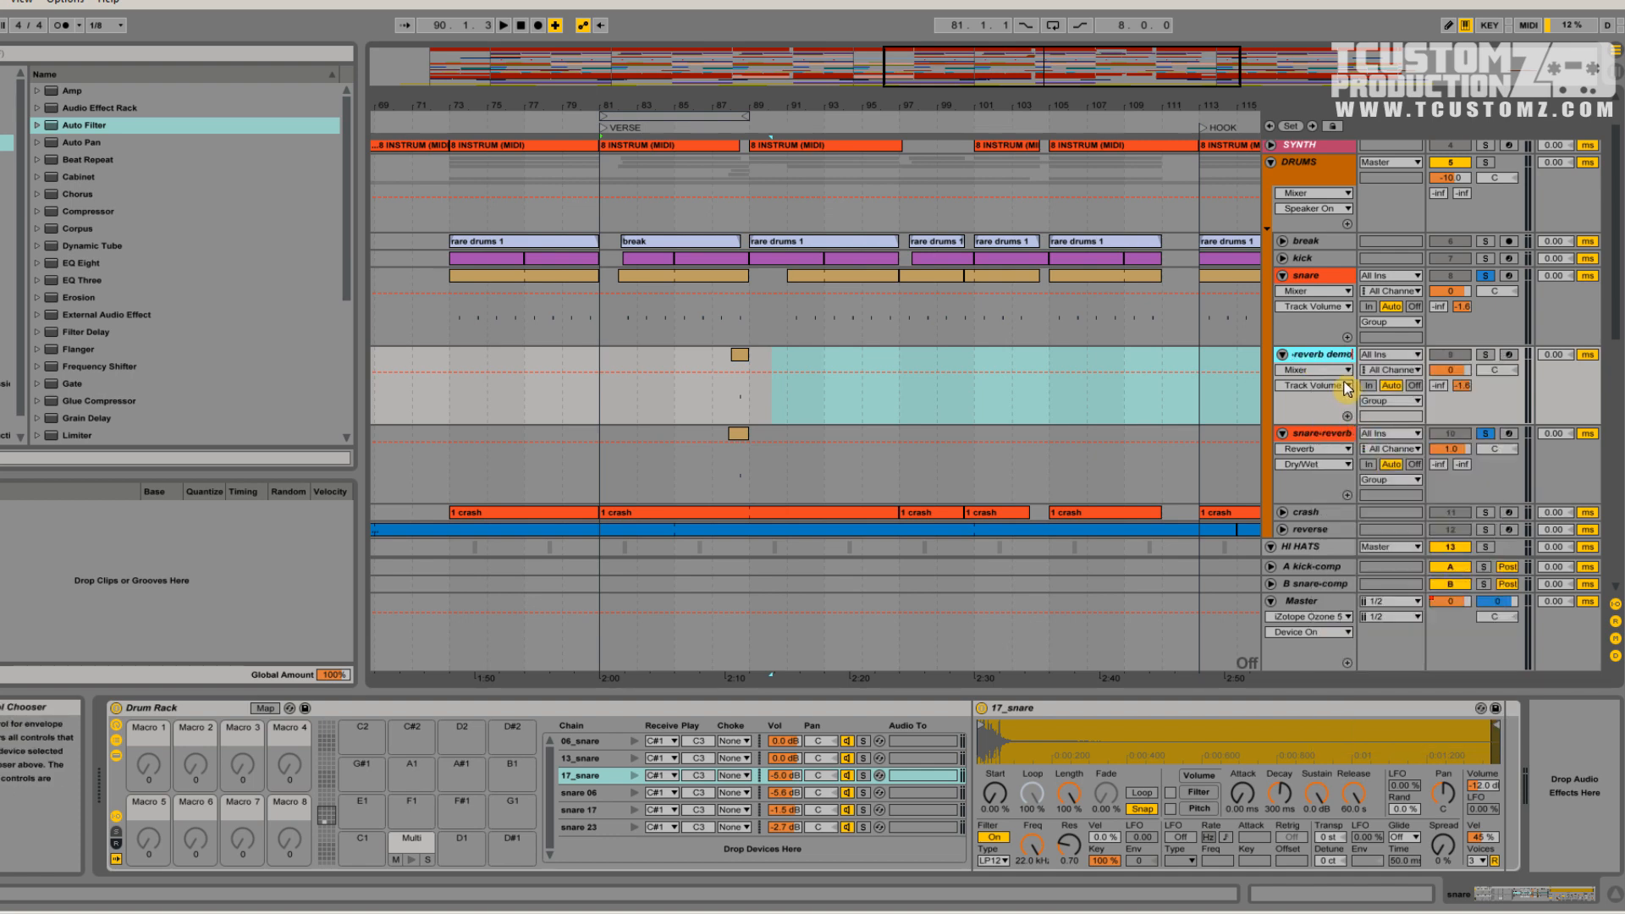
{"action": "left_click_drag", "start_coordinate": [1262, 311], "coordinate": [1217, 193]}
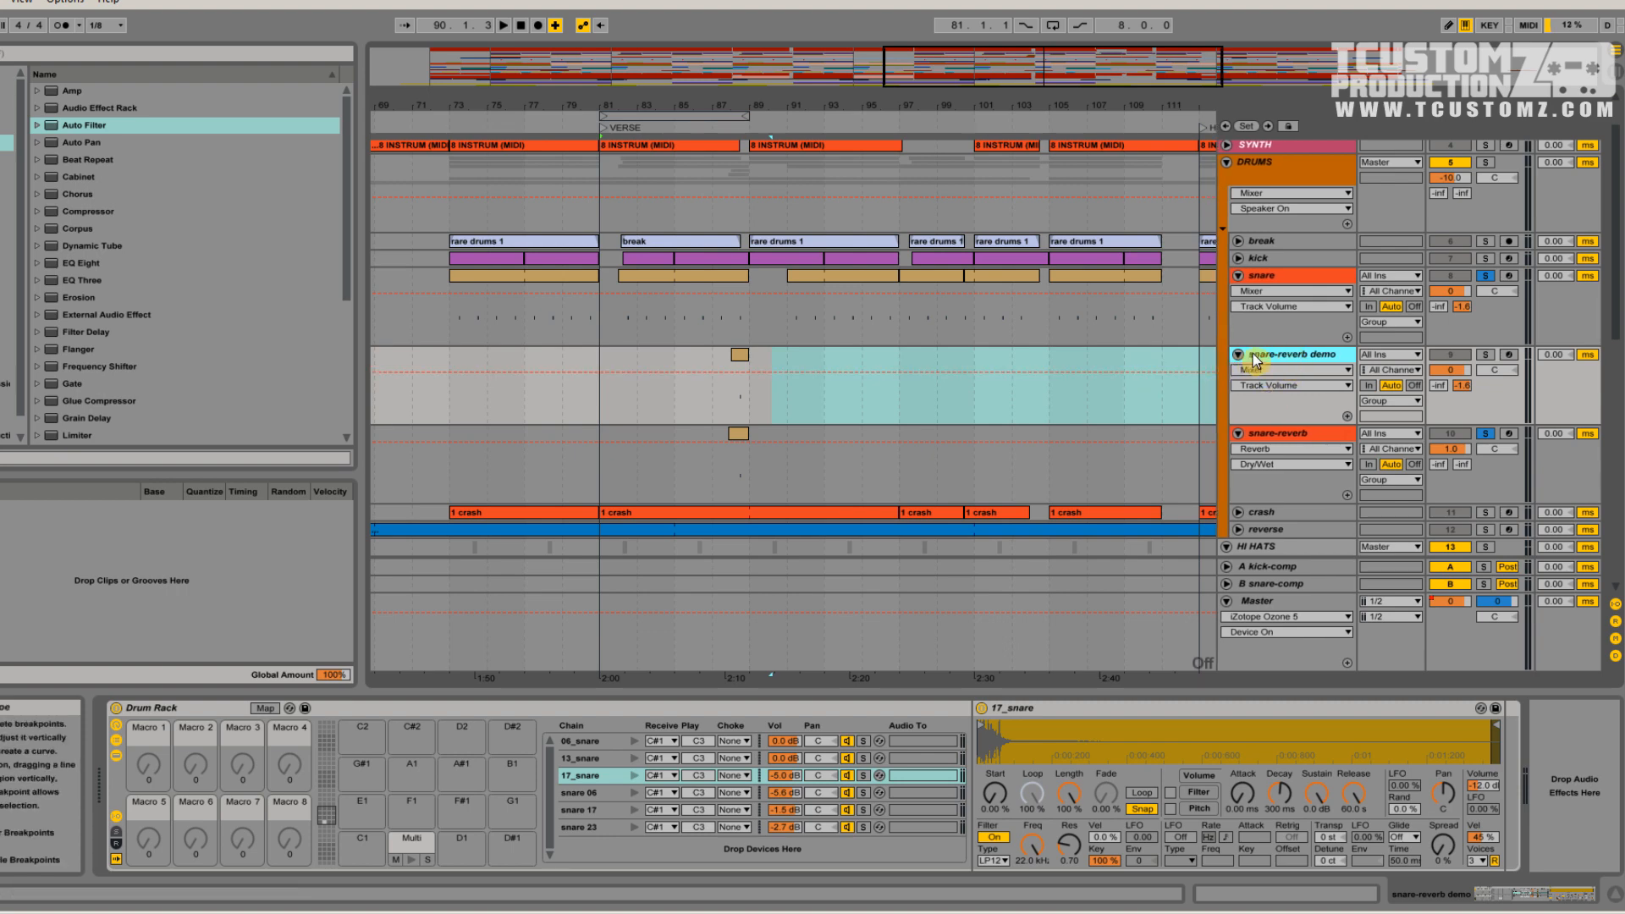
Add the Reverb audio effect to the snare-reverb demo track
{"action": "scroll", "coordinate": [123, 221], "scroll_direction": "down", "scroll_amount": 4}
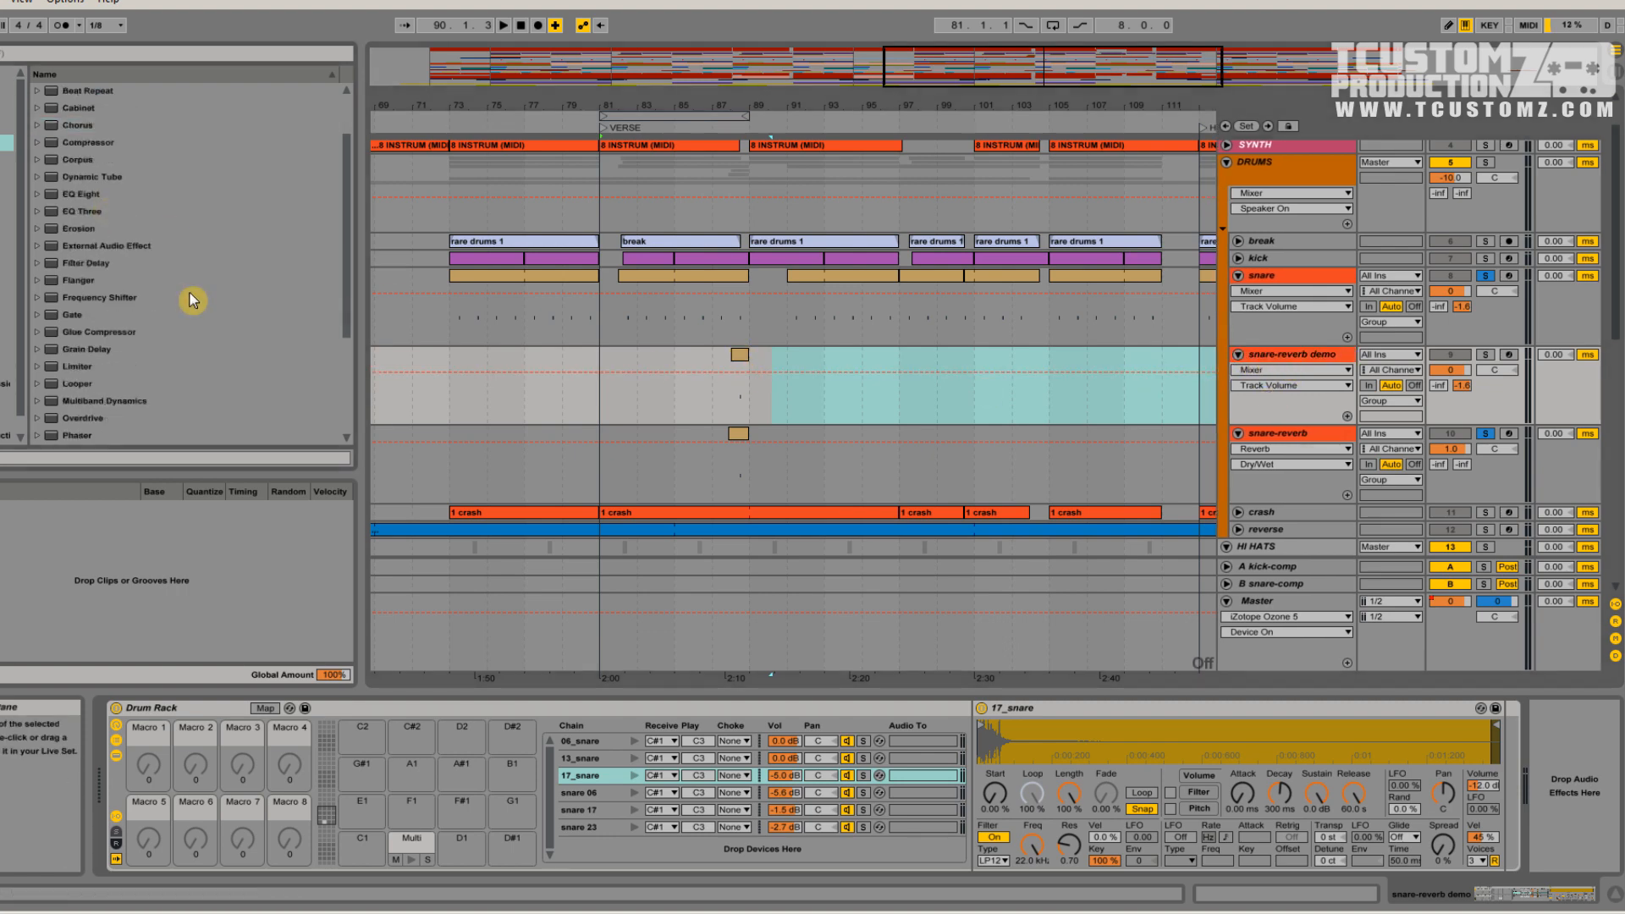
{"action": "left_click", "coordinate": [77, 384]}
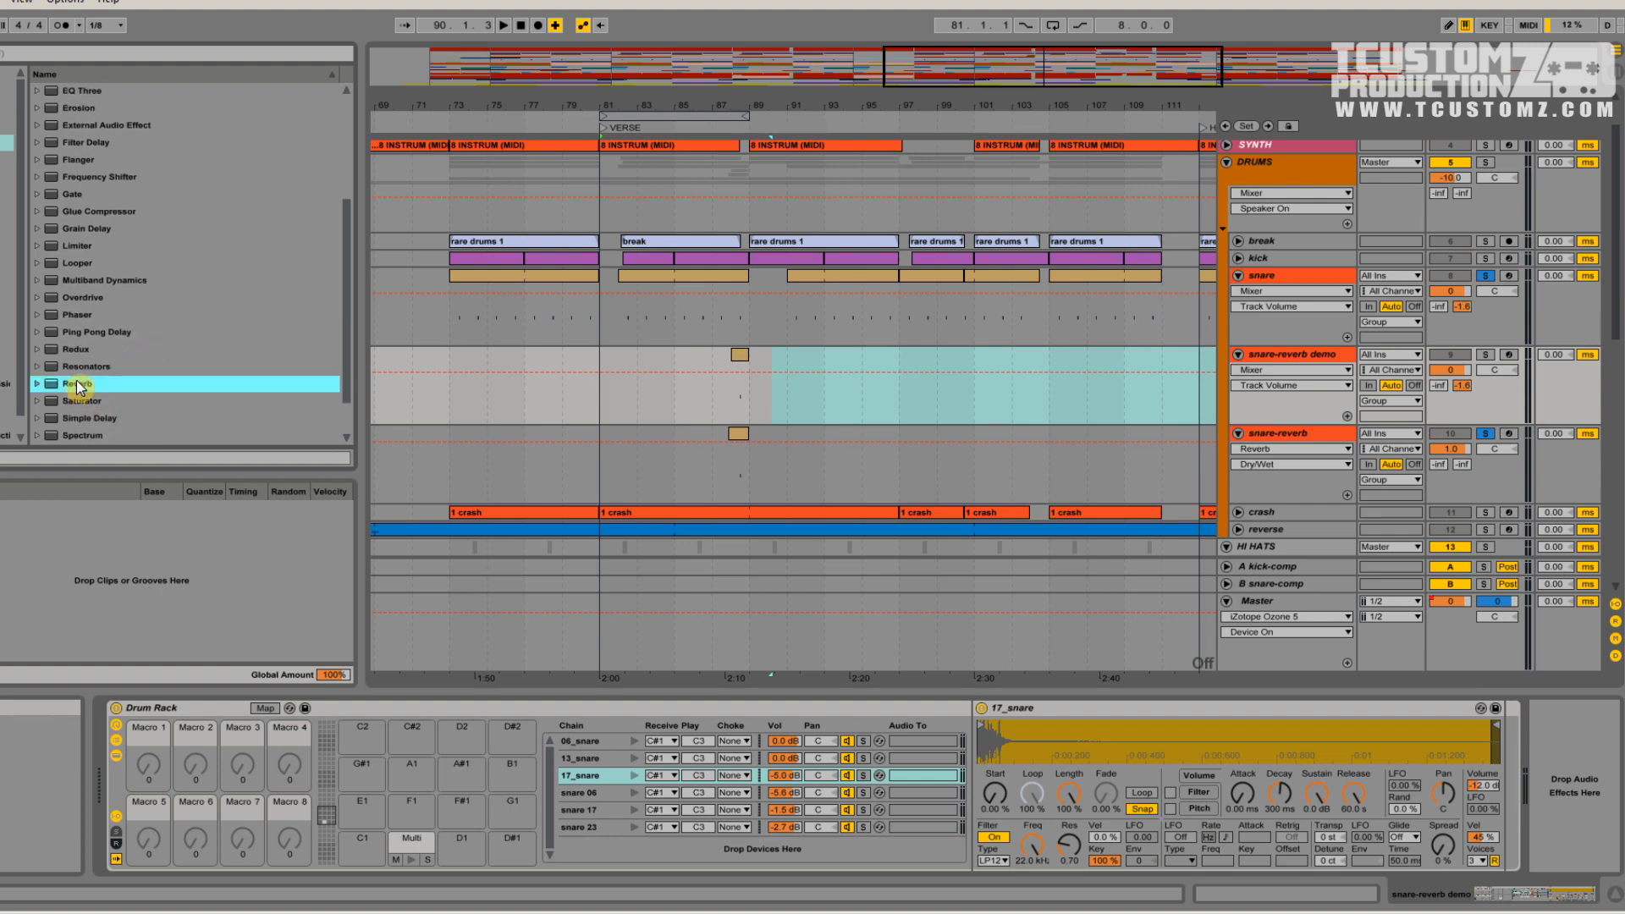
{"action": "left_click_drag", "start_coordinate": [1297, 359], "coordinate": [1259, 356]}
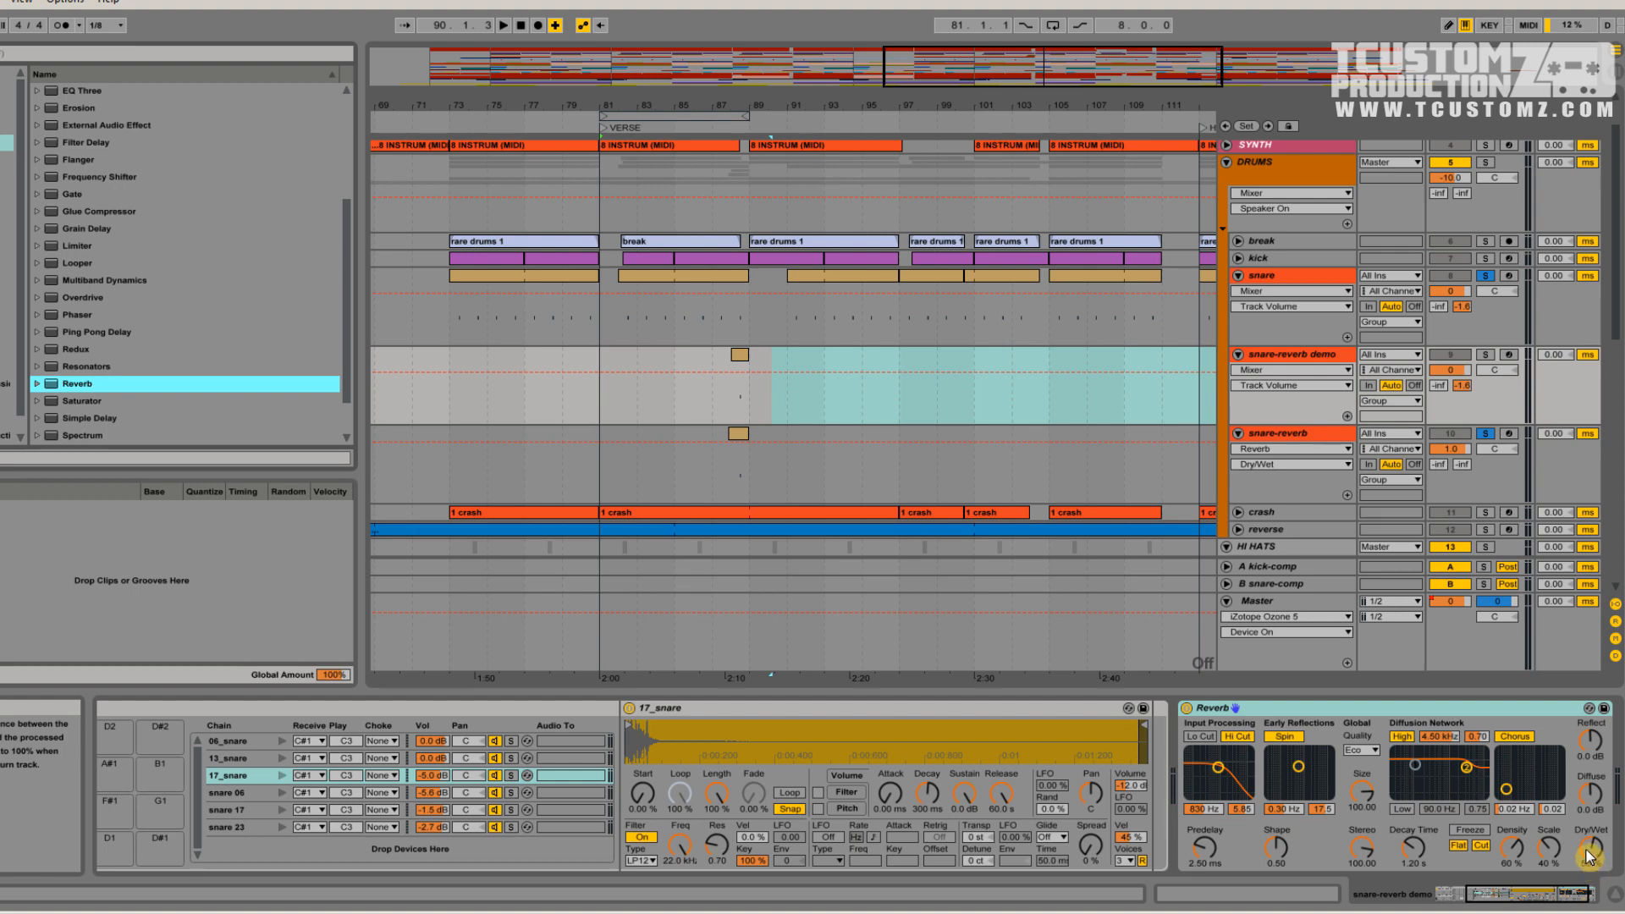
Solo the snare-reverb demo track and play it from about bar 88 to hear the reverb on the single hit
{"action": "left_click", "coordinate": [1486, 356]}
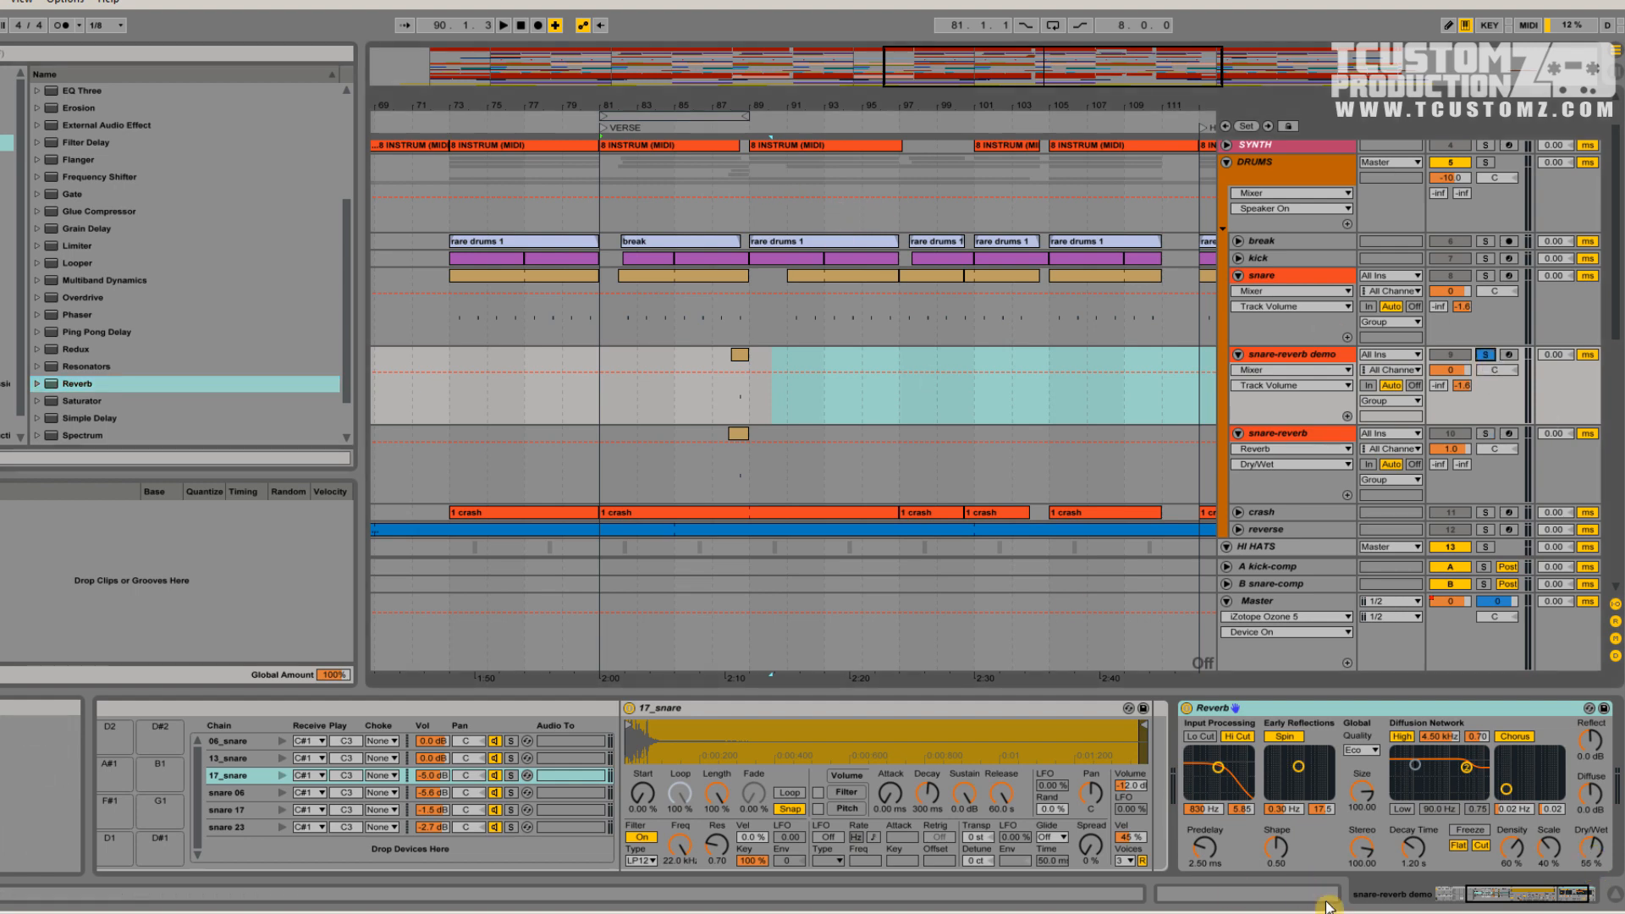
{"action": "left_click", "coordinate": [729, 124]}
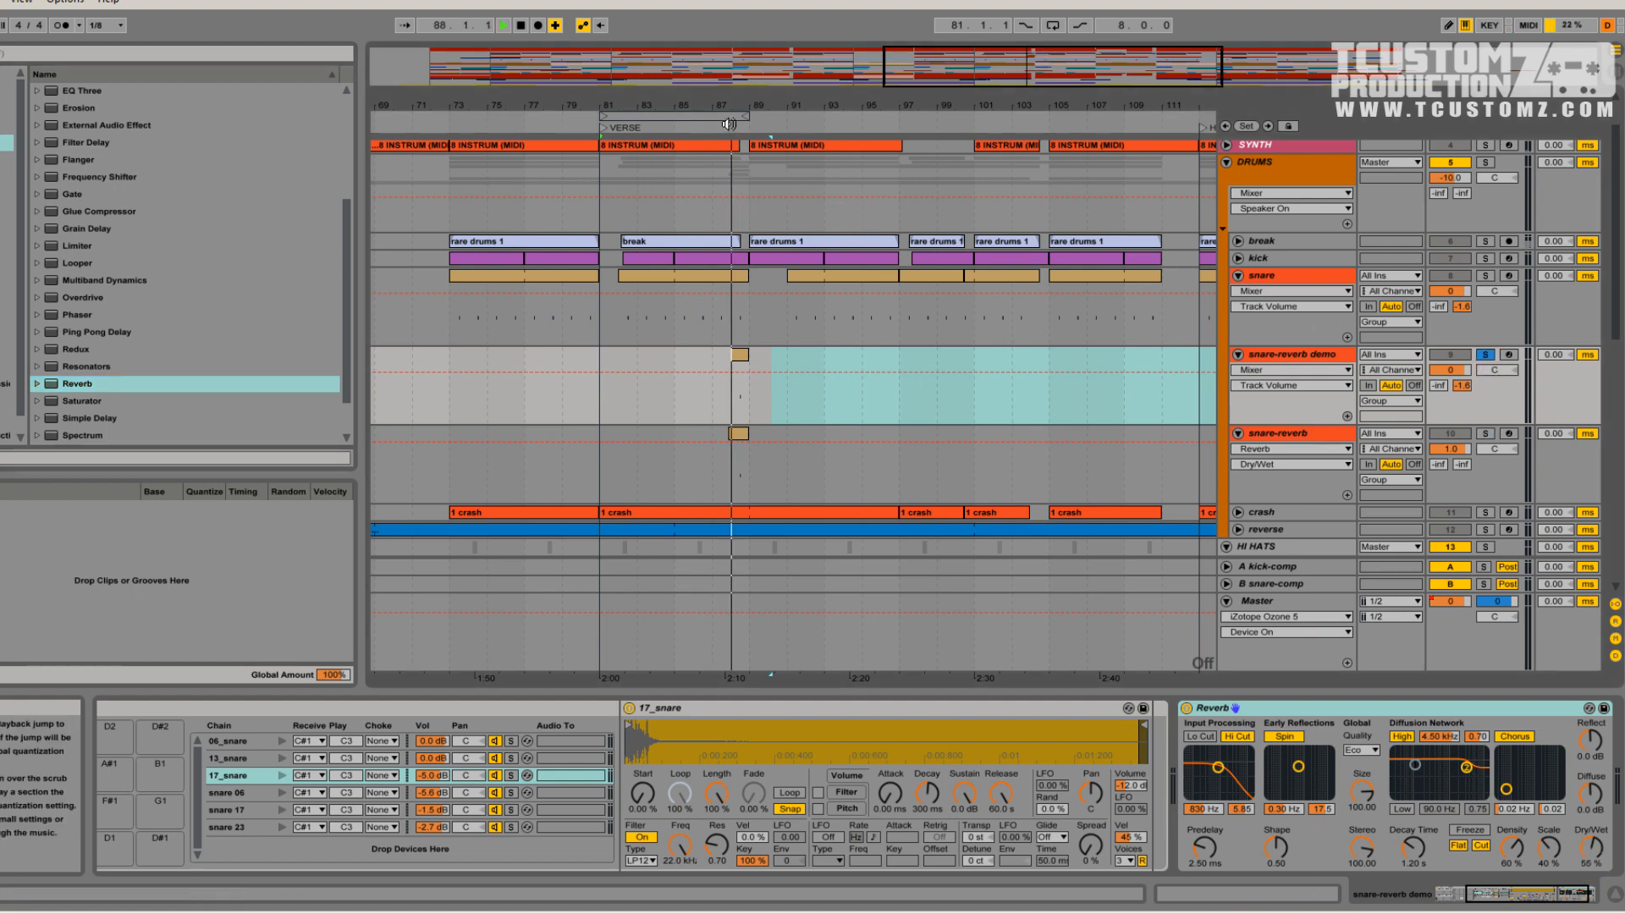
{"action": "left_click", "coordinate": [729, 124]}
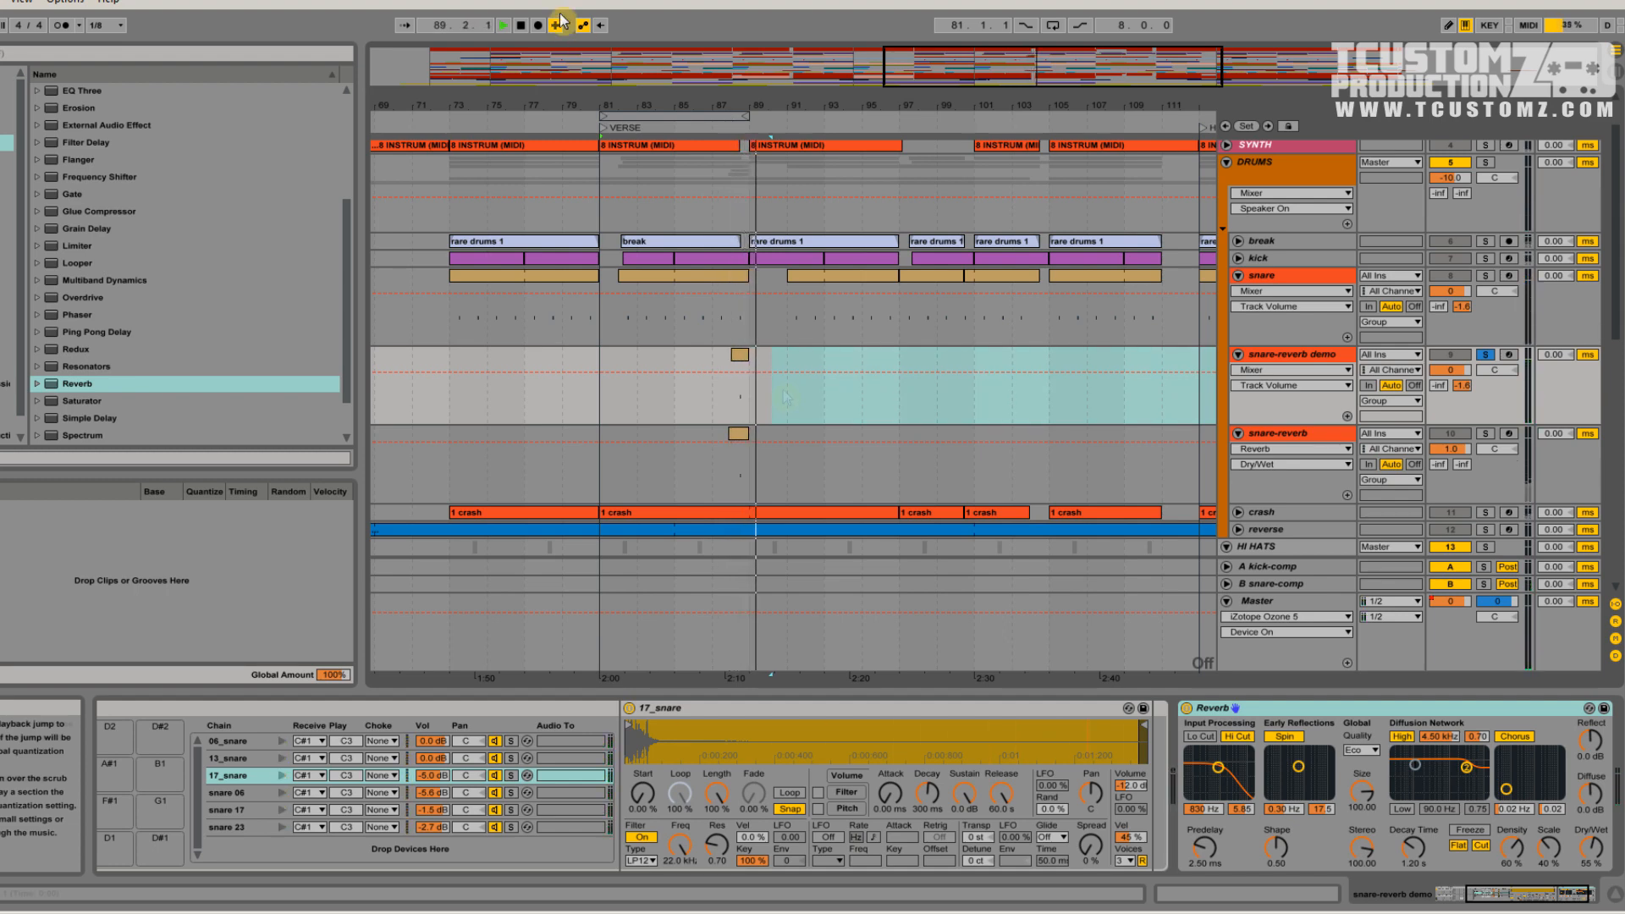
{"action": "double_click", "coordinate": [521, 26]}
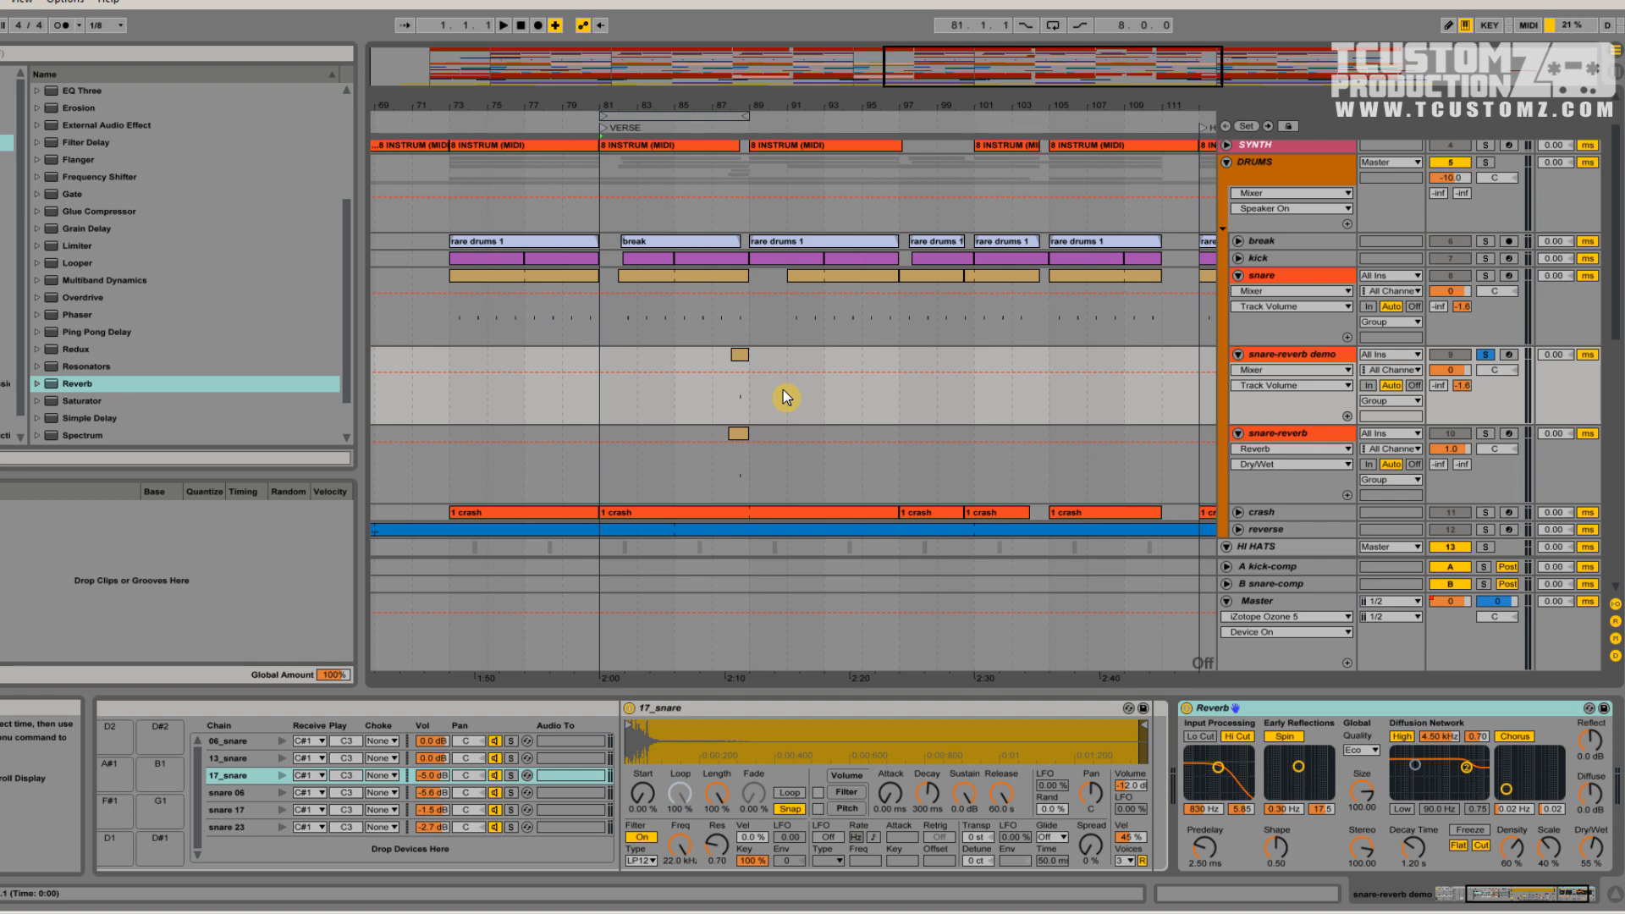
Set the Reverb's Dry/Wet to 100% on the snare-reverb demo track and audition the hit from about bar 88
{"action": "left_click", "coordinate": [1592, 854]}
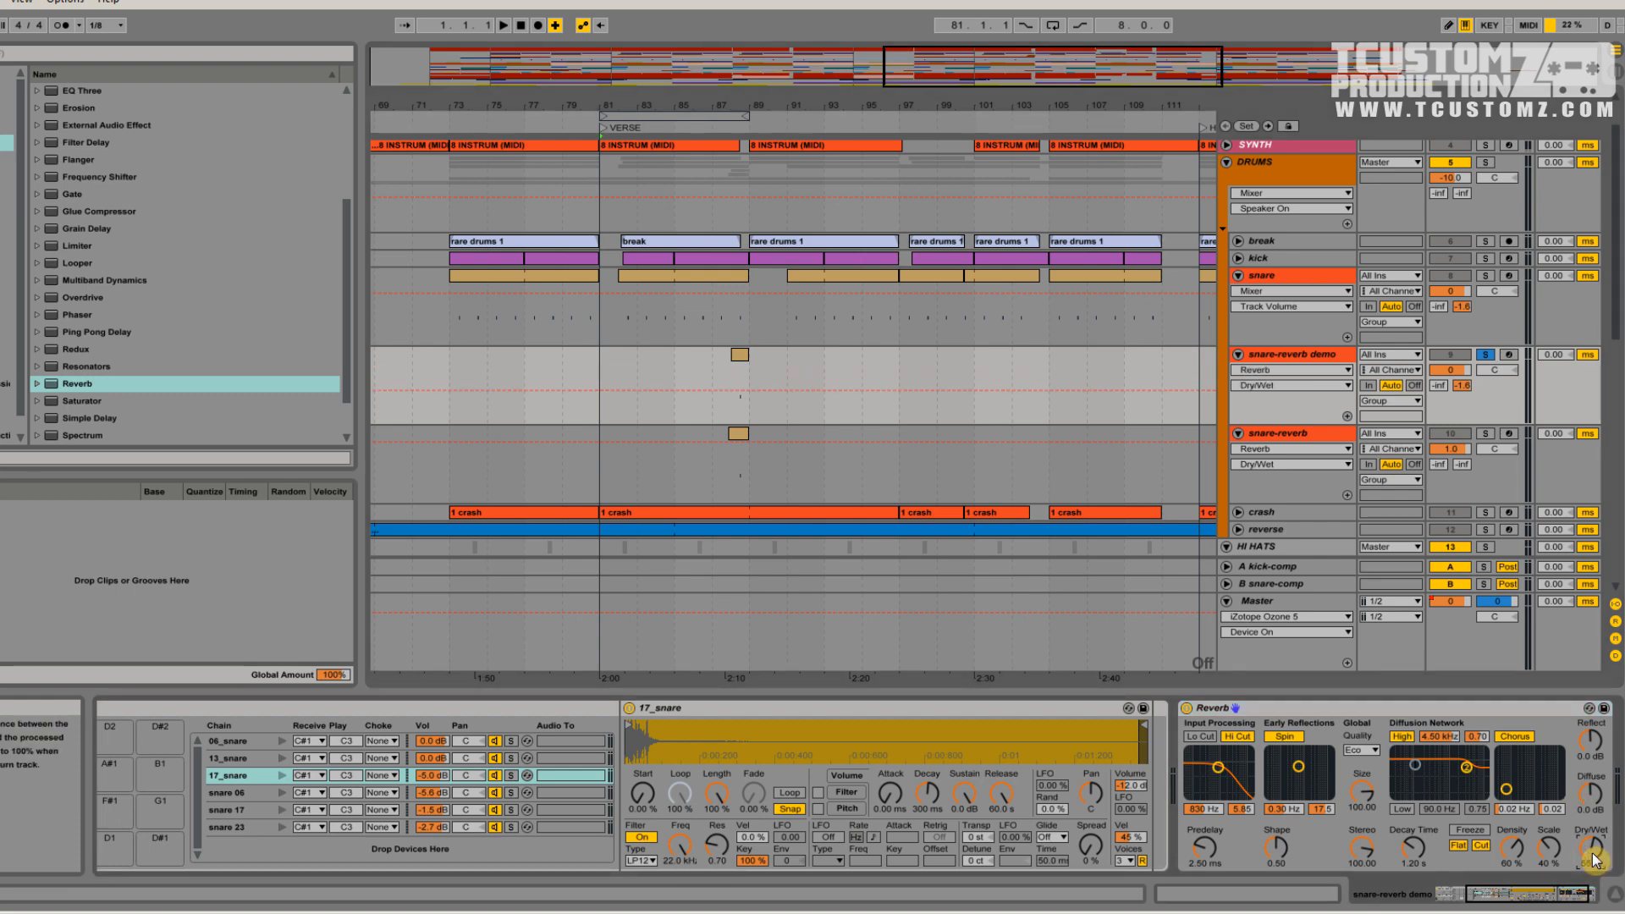
{"action": "left_click_drag", "start_coordinate": [1594, 861], "coordinate": [1593, 830]}
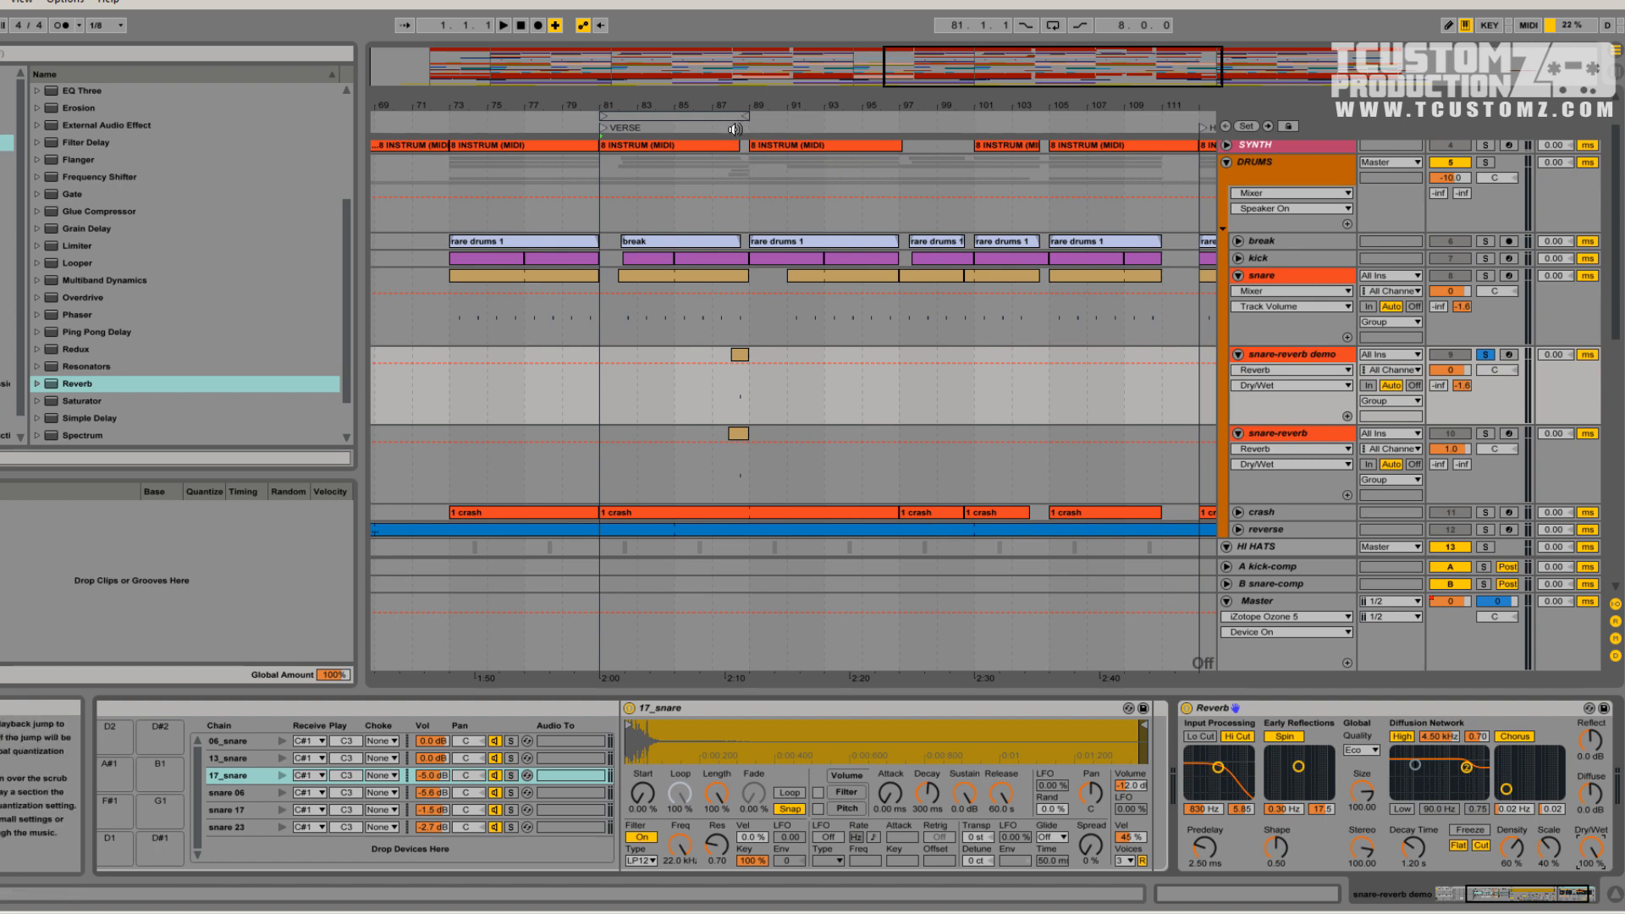
{"action": "left_click", "coordinate": [735, 129]}
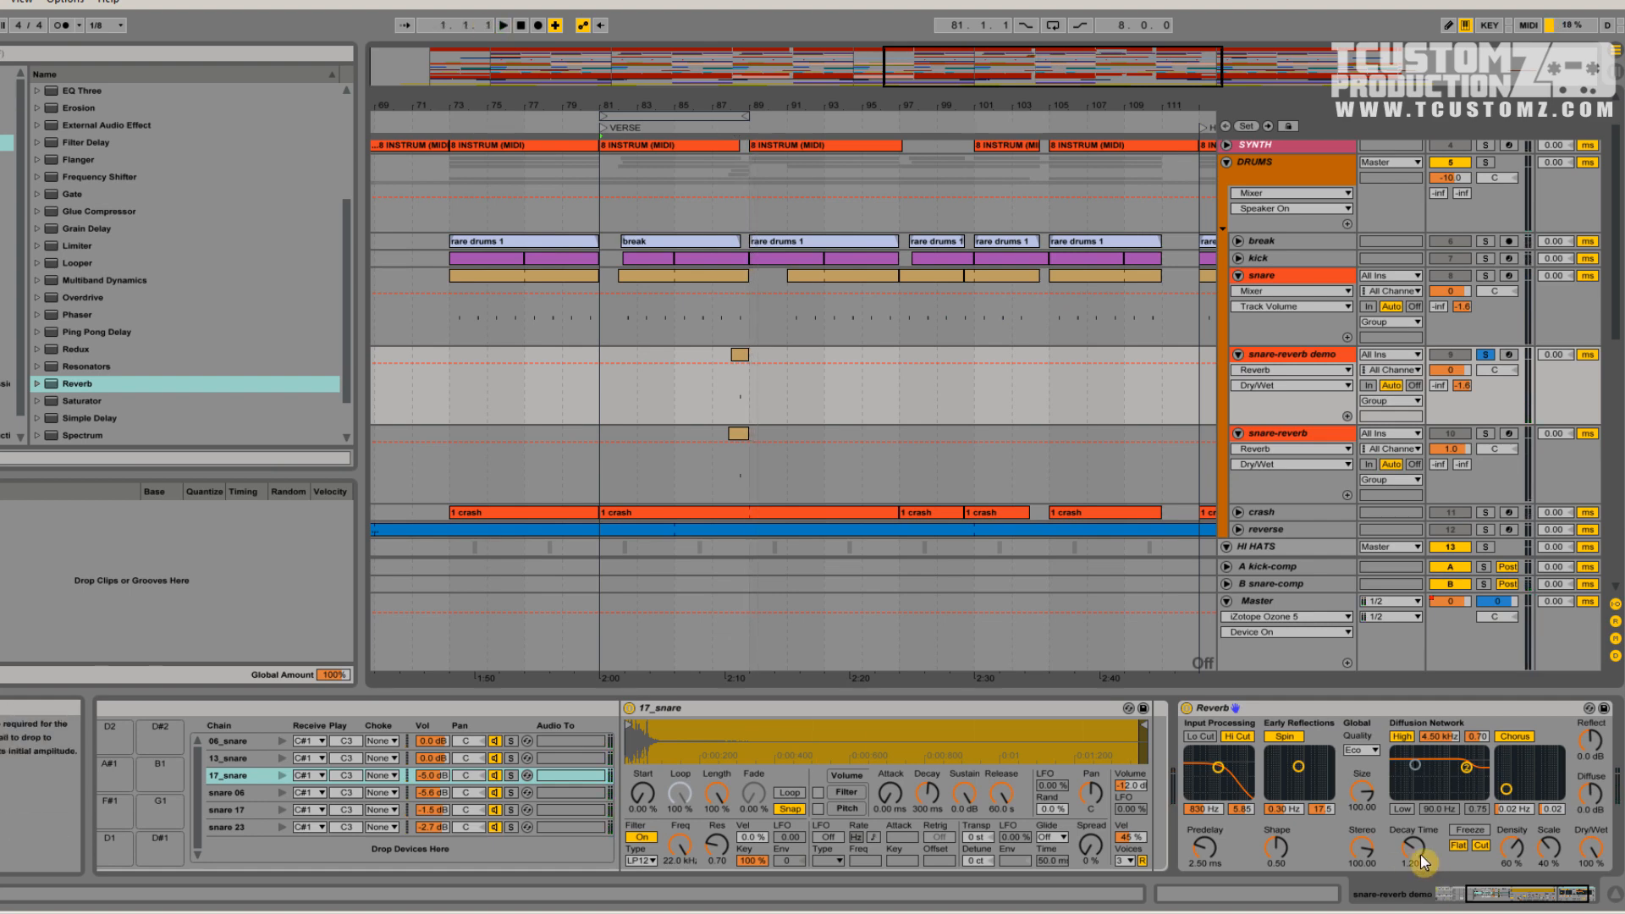
Lengthen the Reverb's Decay Time to 4.55 s and play the soloed hit from about bar 88
{"action": "mouse_move", "coordinate": [1419, 850]}
{"action": "left_mouse_down"}
{"action": "mouse_move", "coordinate": [1419, 827]}
{"action": "mouse_move", "coordinate": [1426, 868]}
{"action": "mouse_move", "coordinate": [1421, 840]}
{"action": "left_mouse_up"}
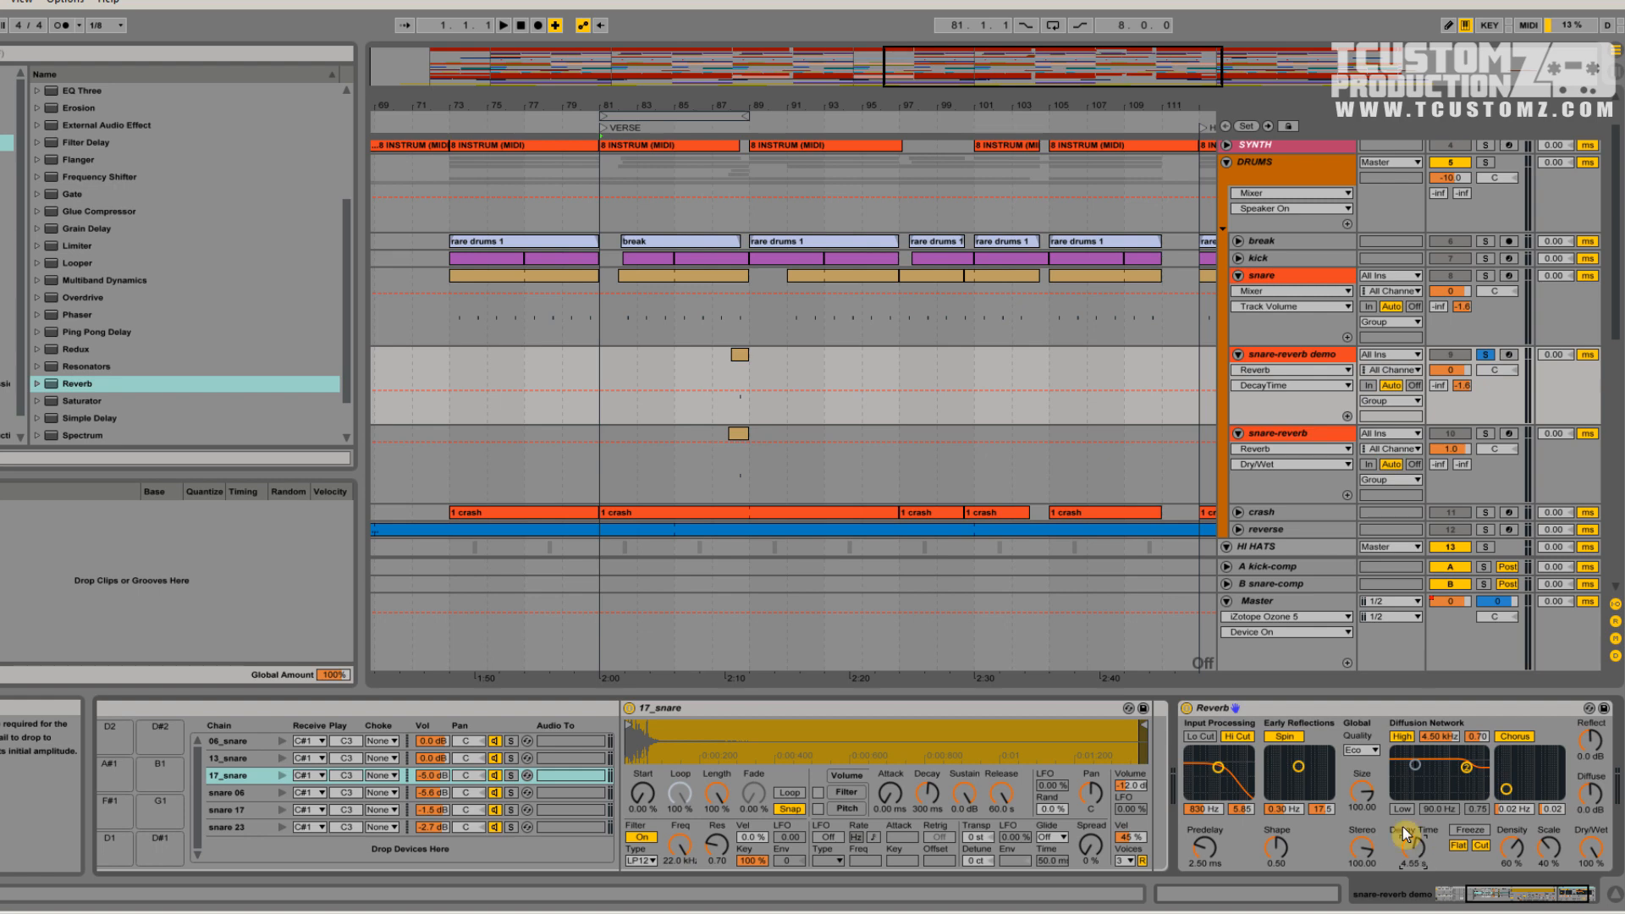
{"action": "left_click", "coordinate": [731, 132]}
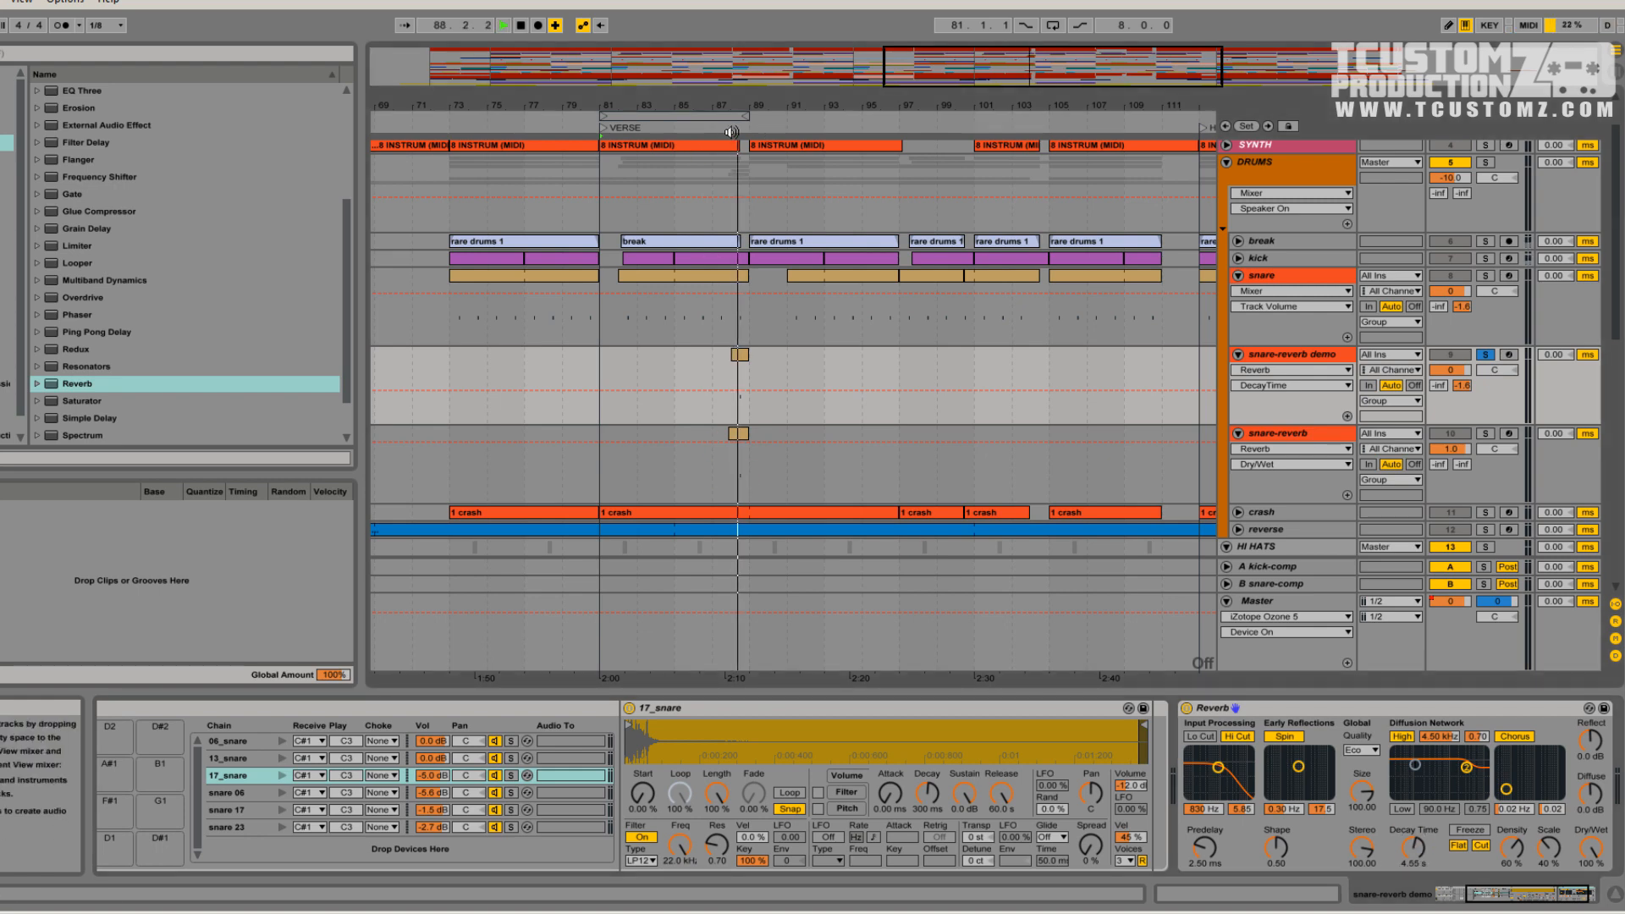
{"action": "double_click", "coordinate": [525, 30]}
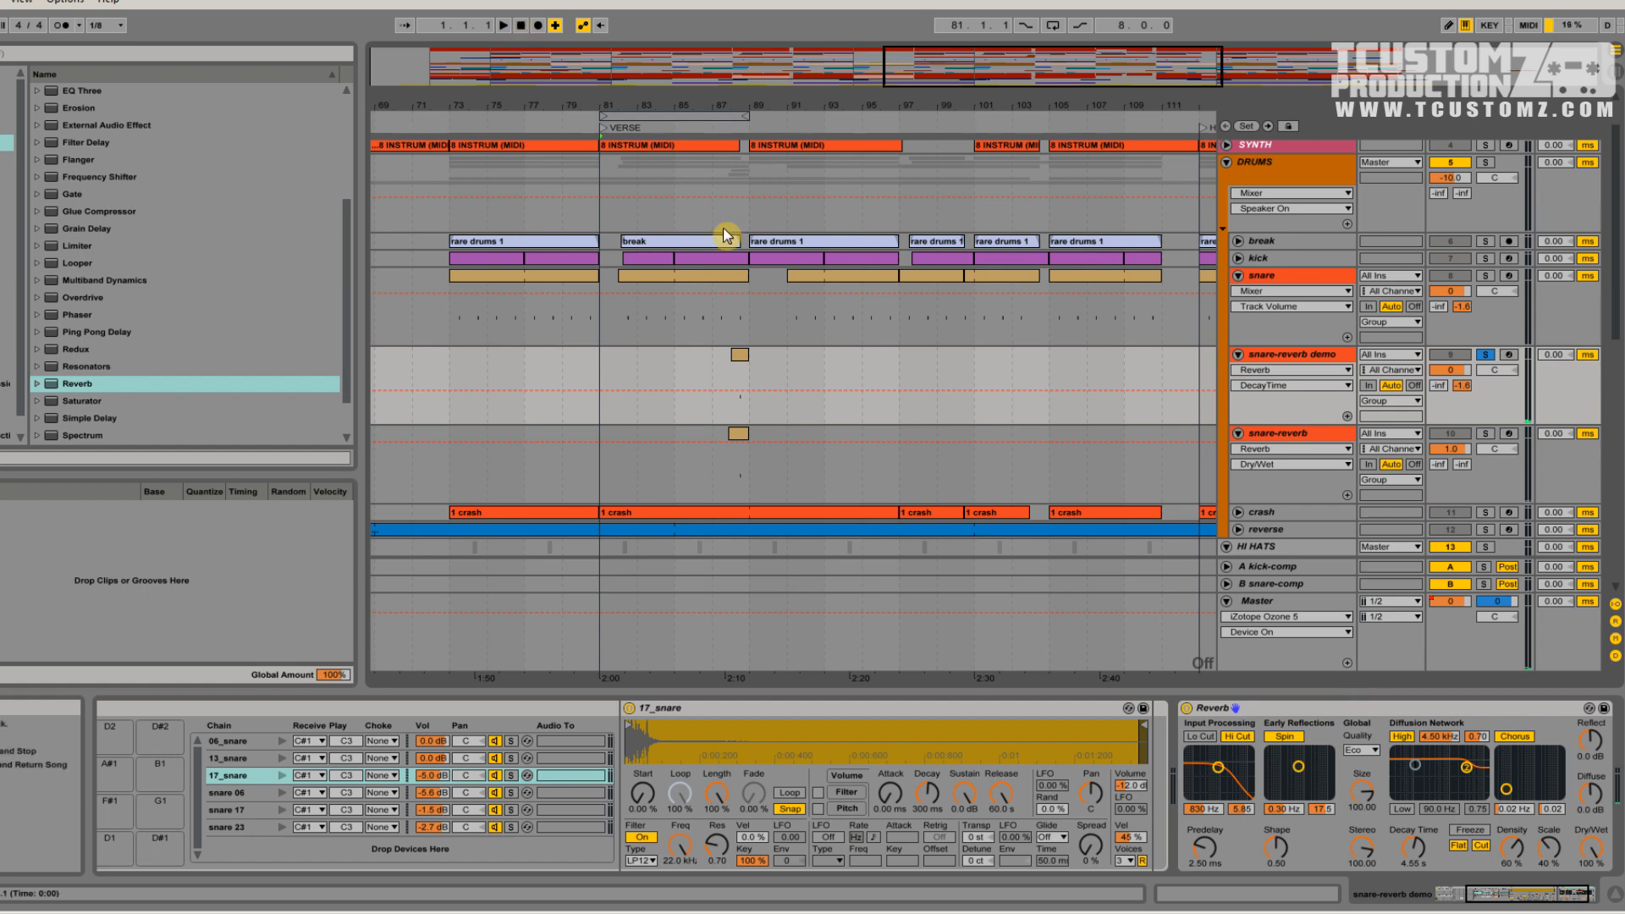
Solo the snare track along with the snare-reverb demo track and play both from about bar 88
{"action": "left_click", "coordinate": [1320, 276]}
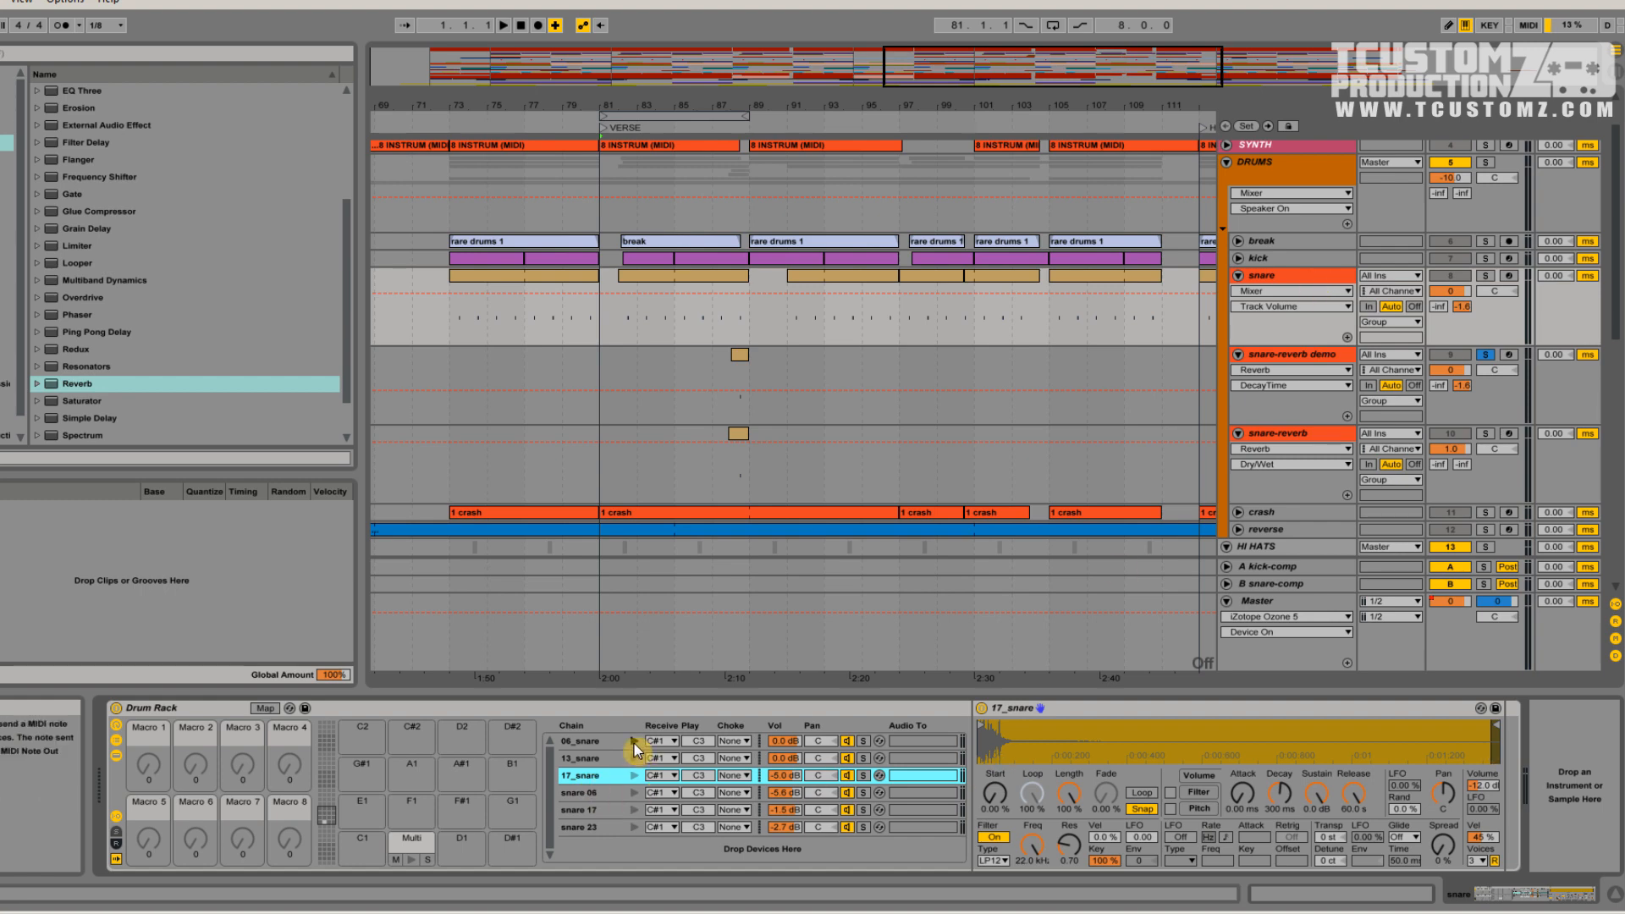
{"action": "left_click", "coordinate": [1277, 361]}
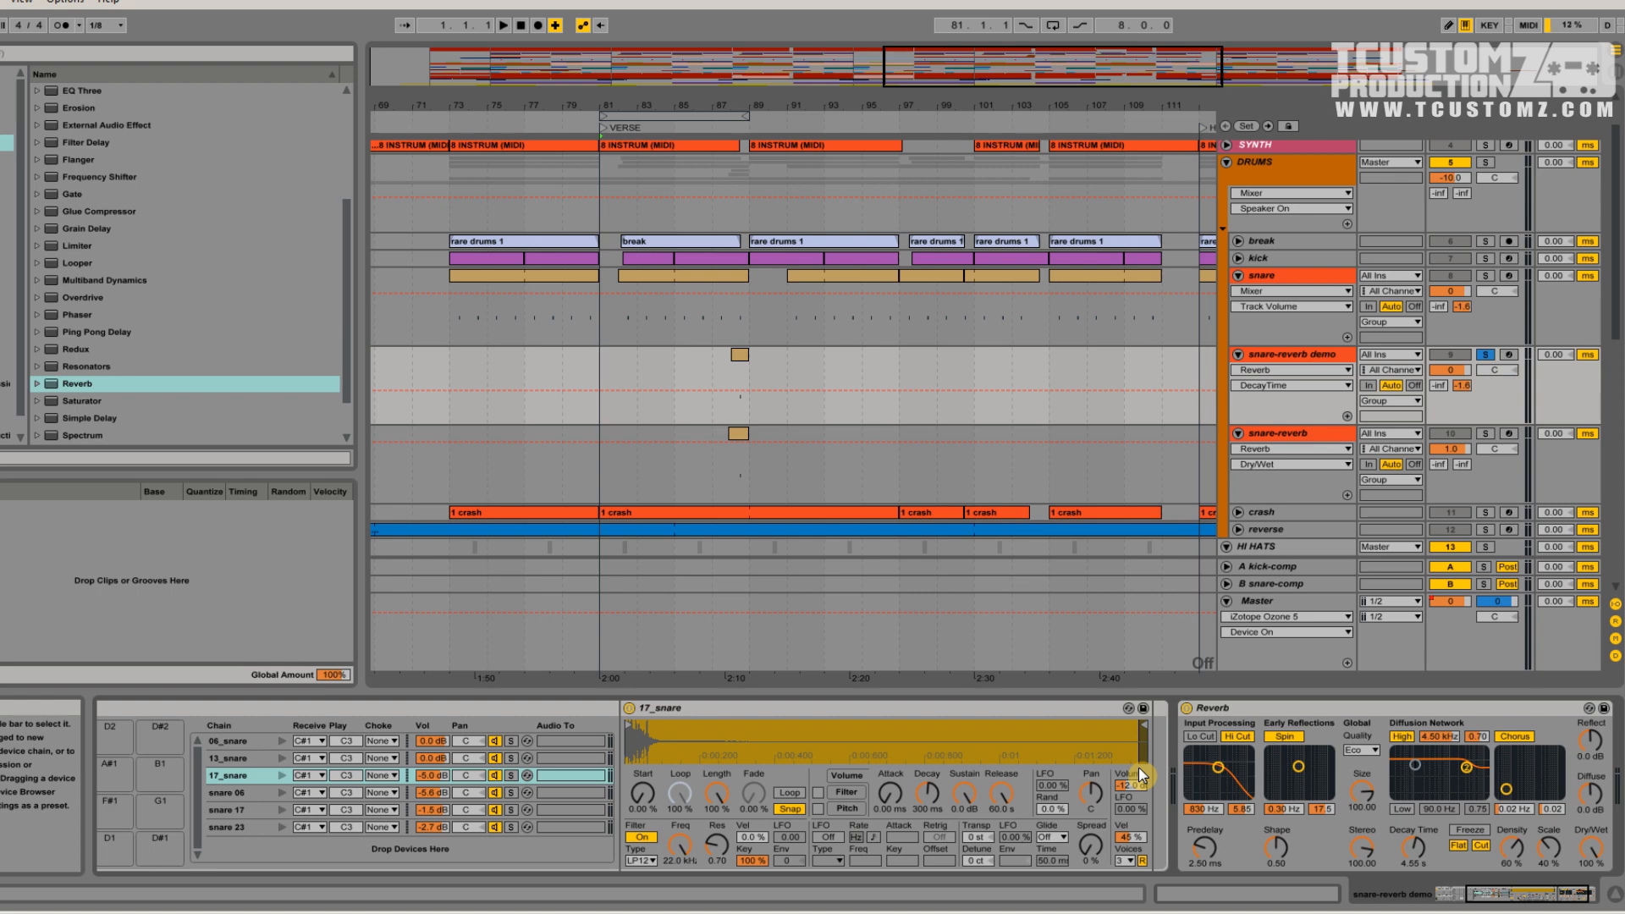
{"action": "left_click", "coordinate": [1487, 278]}
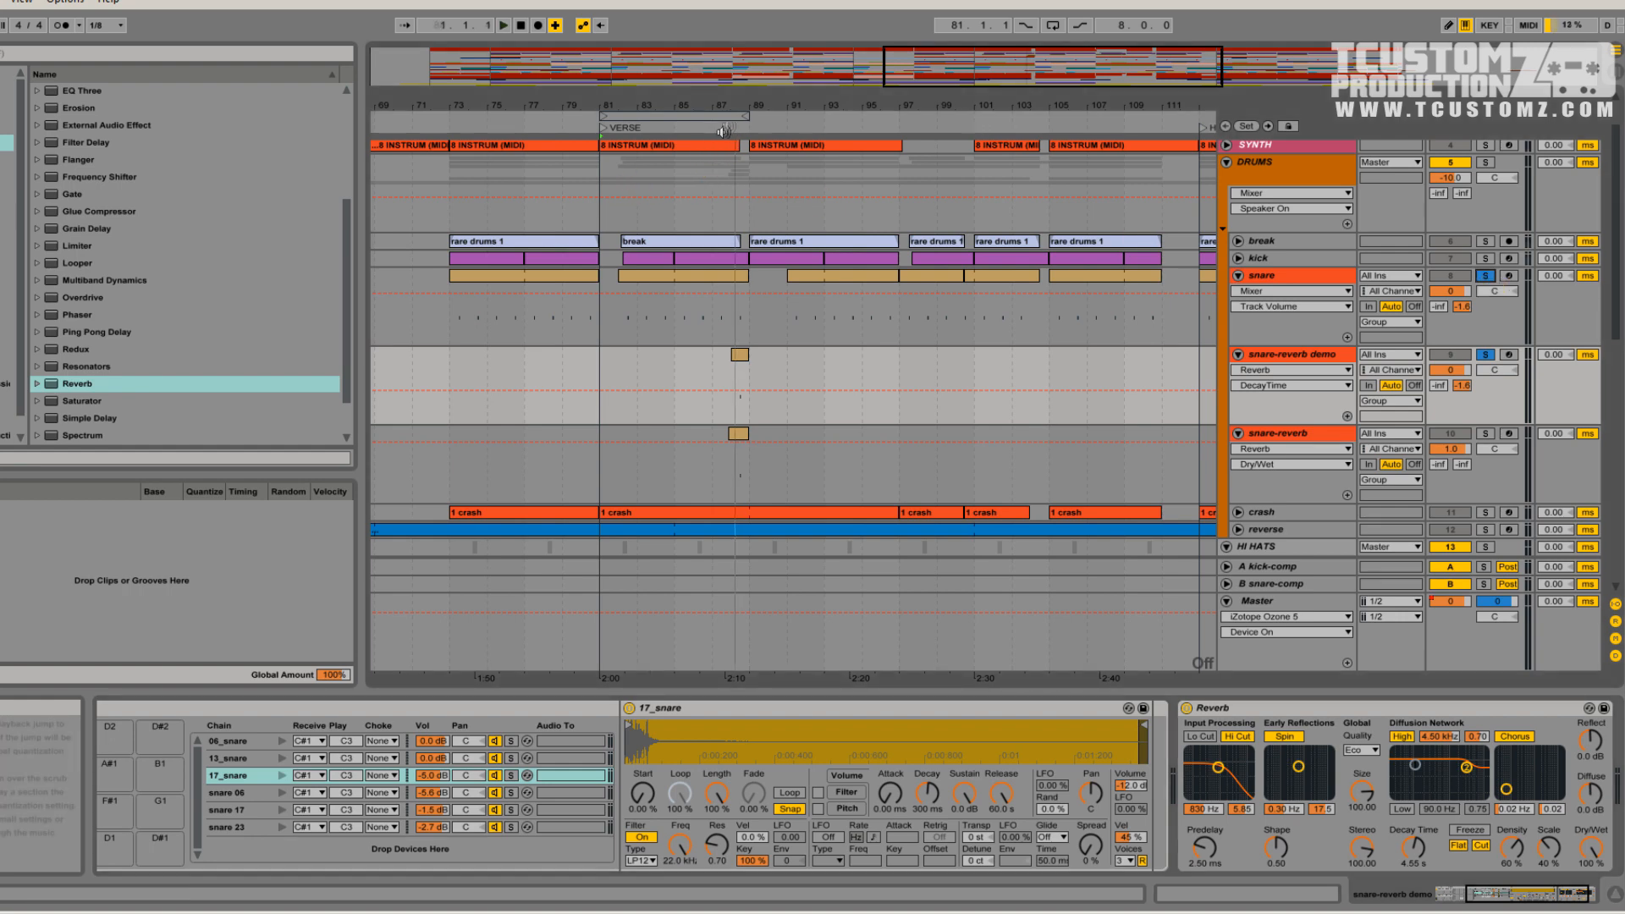
{"action": "left_click", "coordinate": [730, 126]}
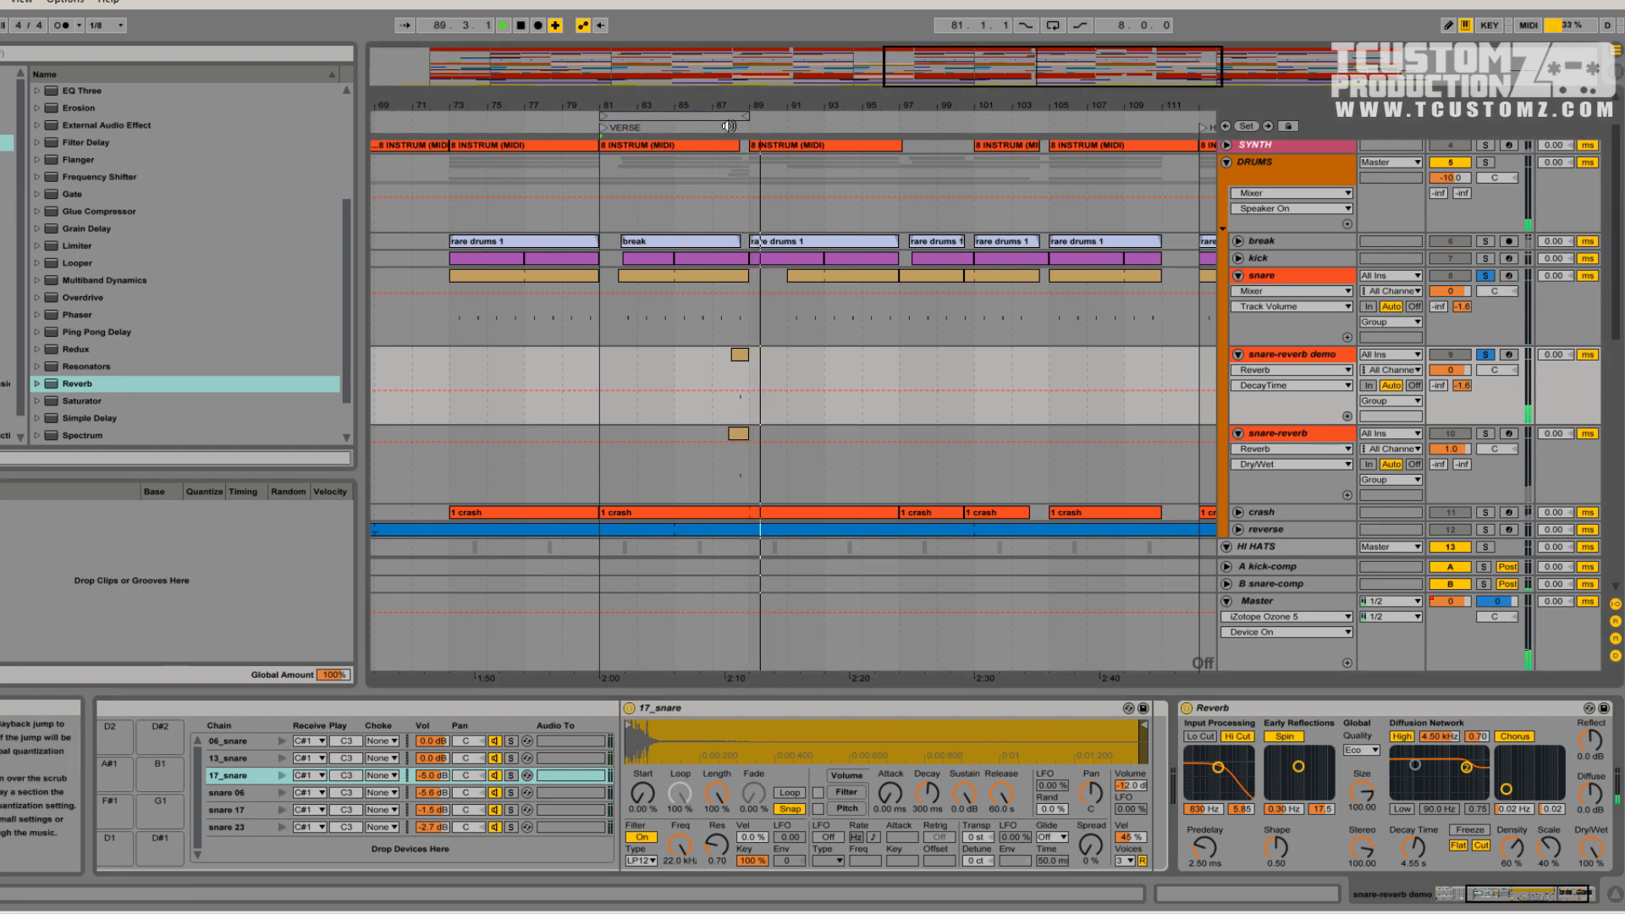
{"action": "key", "text": "space"}
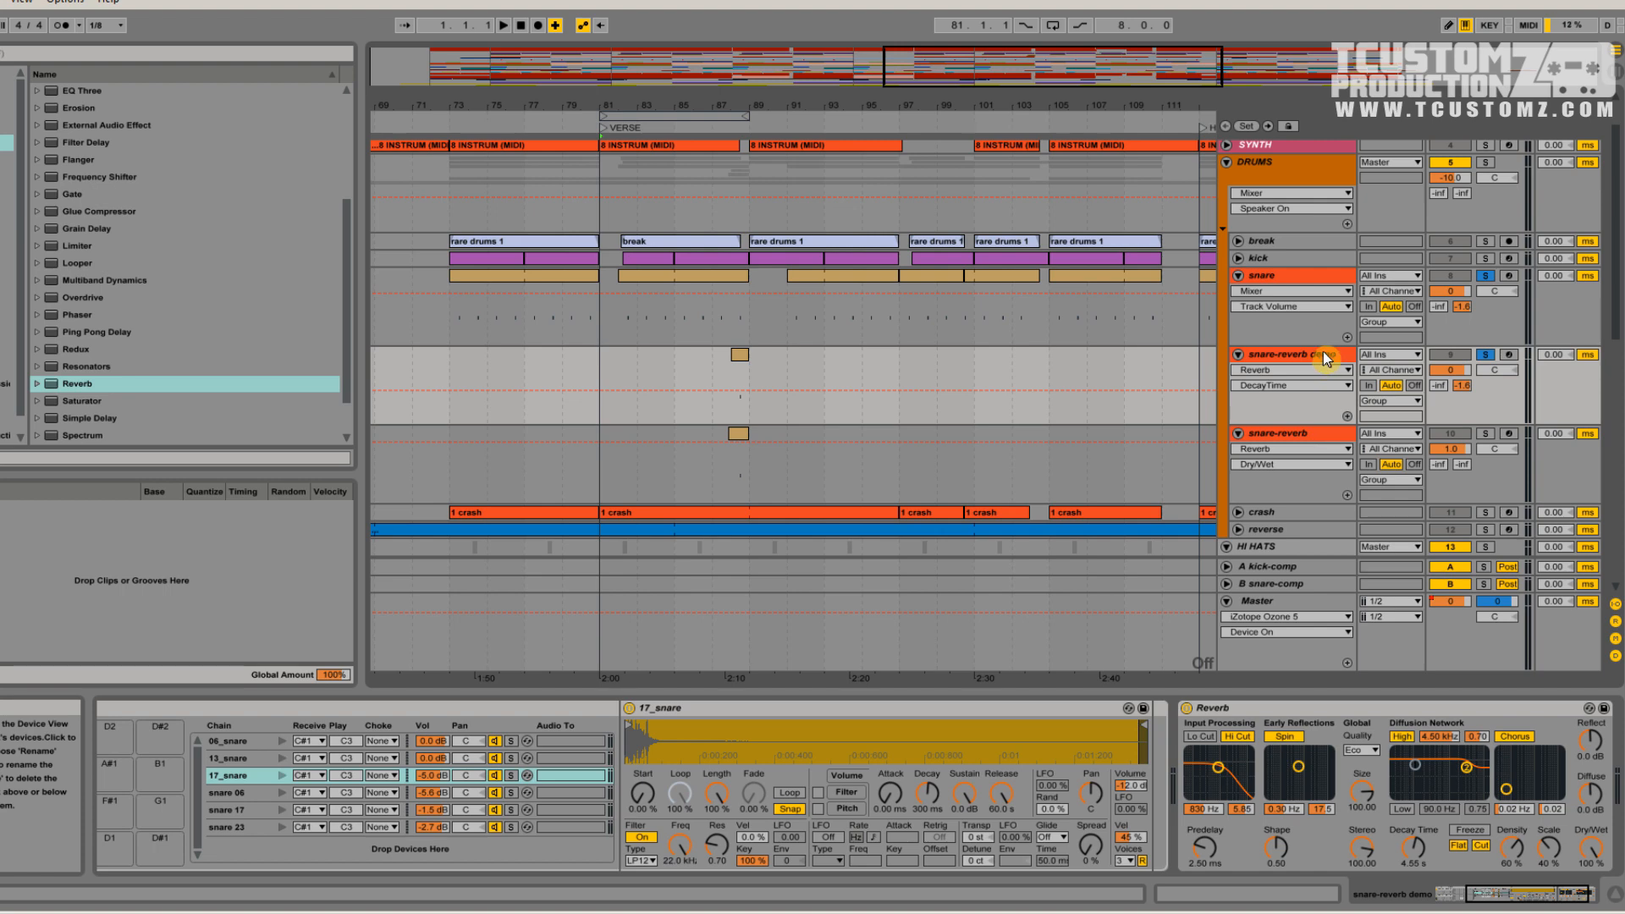
Examine the Reverb and Auto Filter devices on the original snare-reverb track
{"action": "left_click", "coordinate": [1282, 432]}
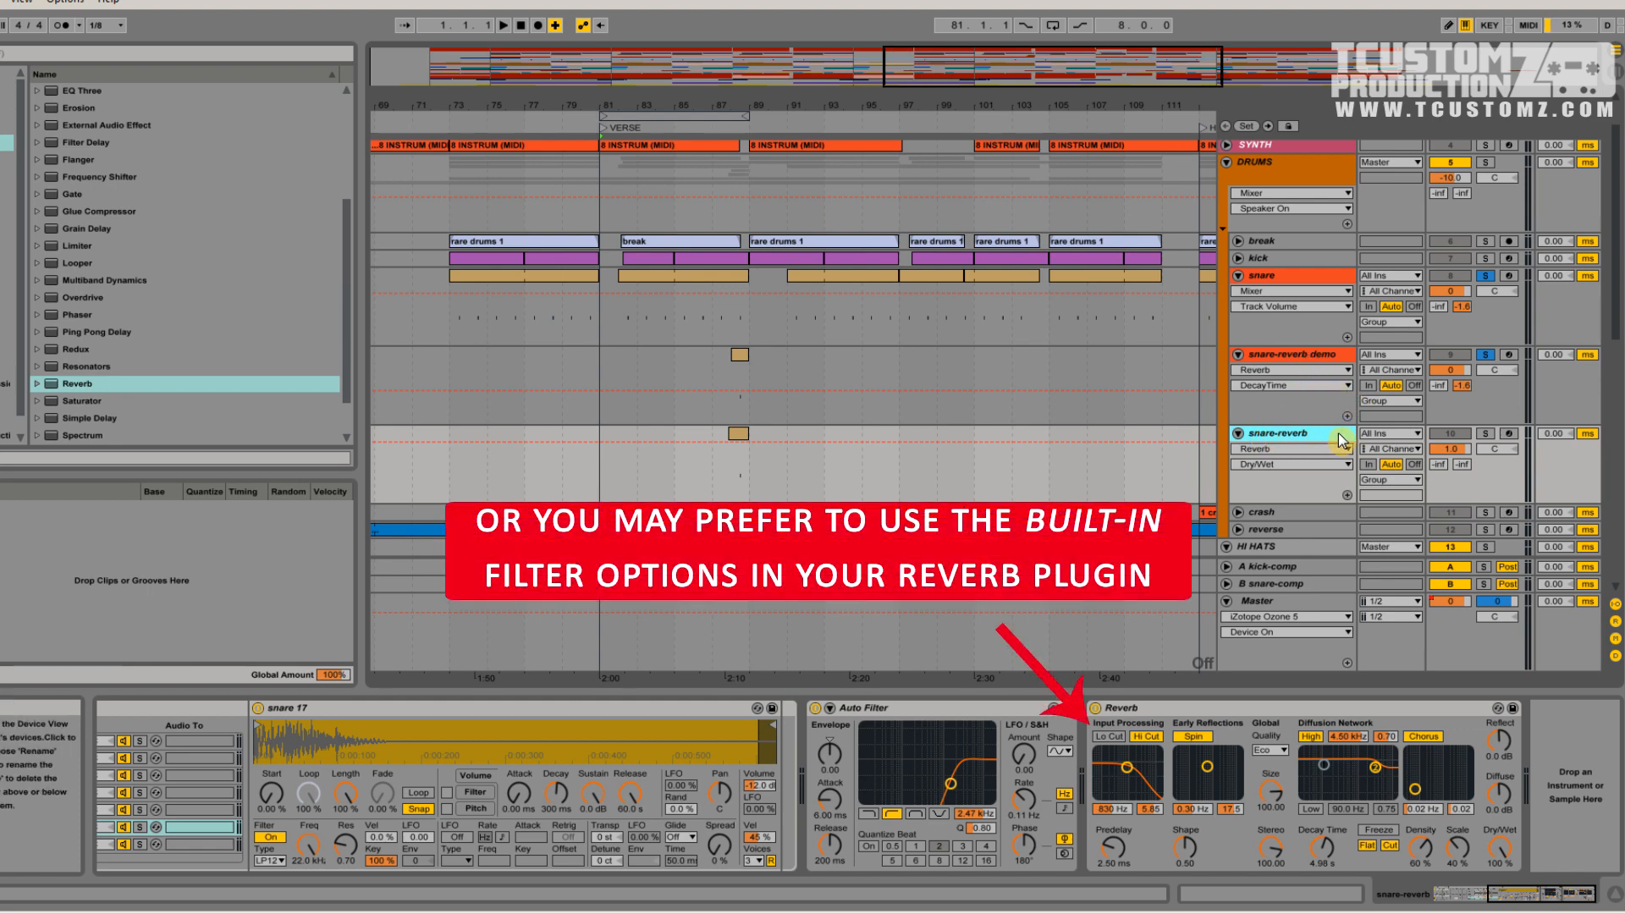
{"action": "left_click", "coordinate": [1208, 708]}
{"action": "left_click", "coordinate": [901, 709]}
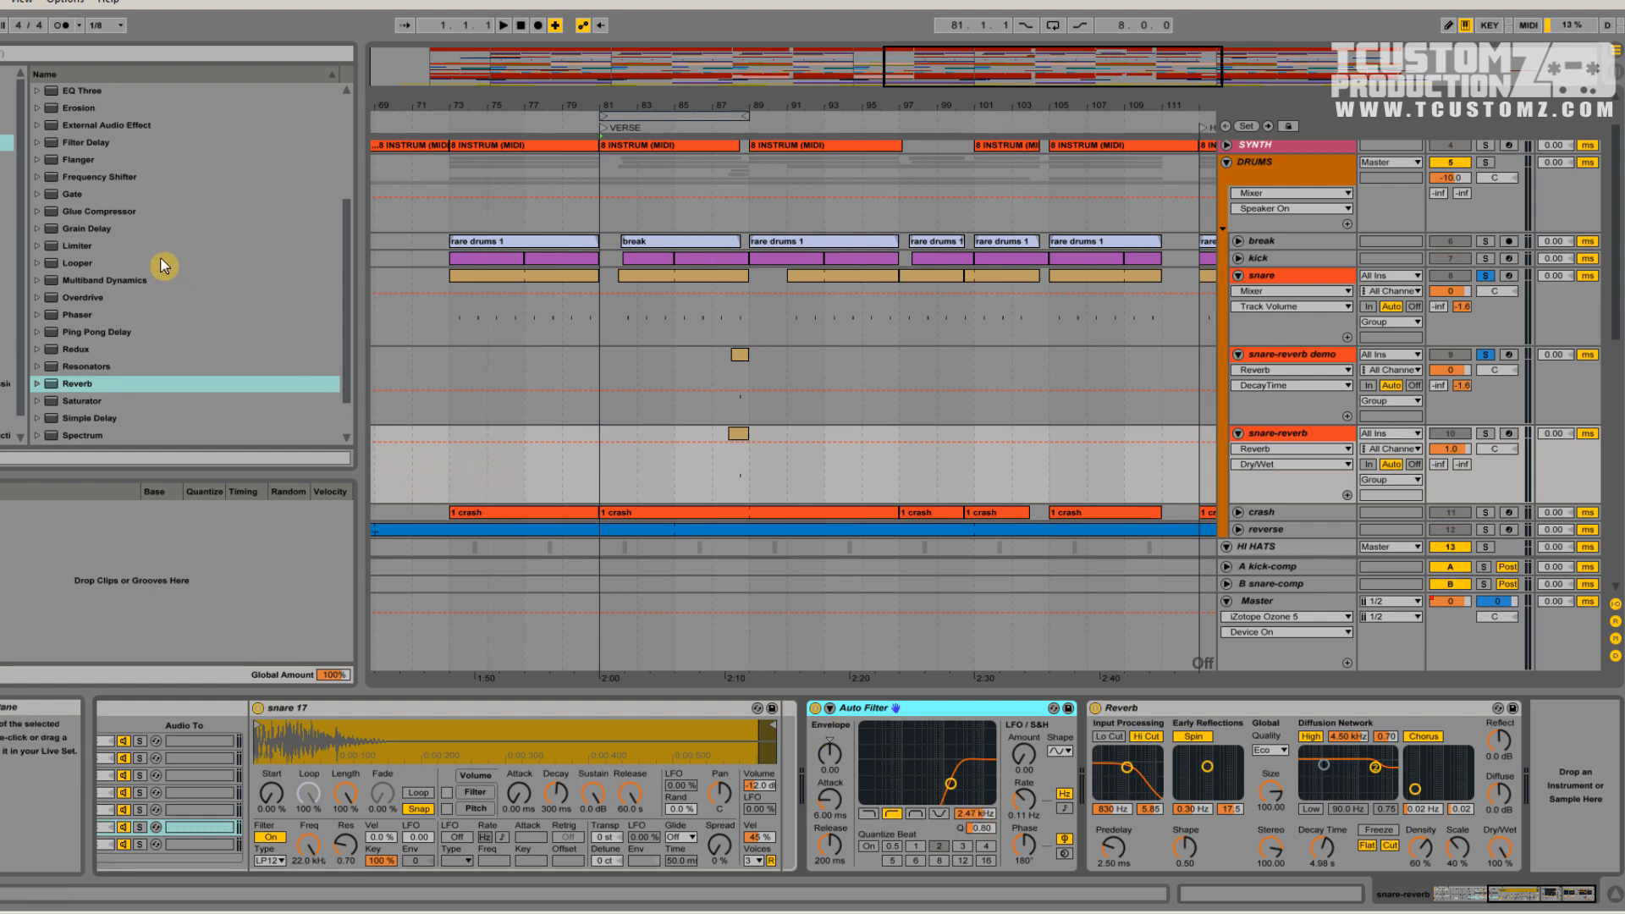
Add the Auto Filter effect to the snare-reverb demo track, placed before the Reverb
{"action": "scroll", "coordinate": [179, 152], "scroll_direction": "up", "scroll_amount": 4}
{"action": "left_click", "coordinate": [100, 127]}
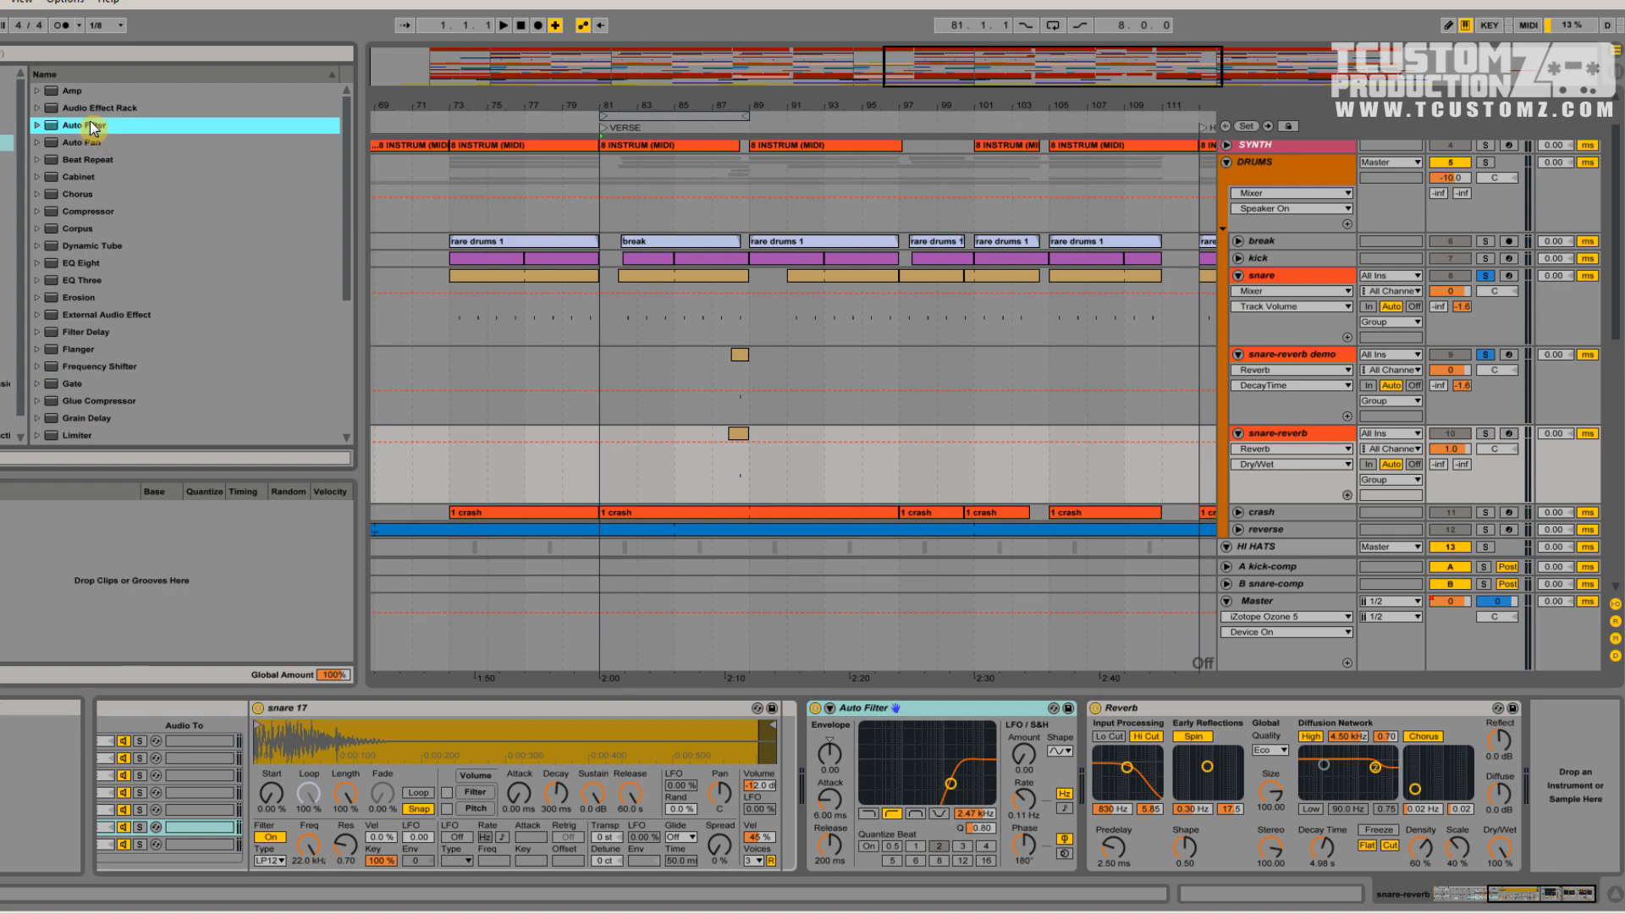
{"action": "left_click", "coordinate": [1321, 355]}
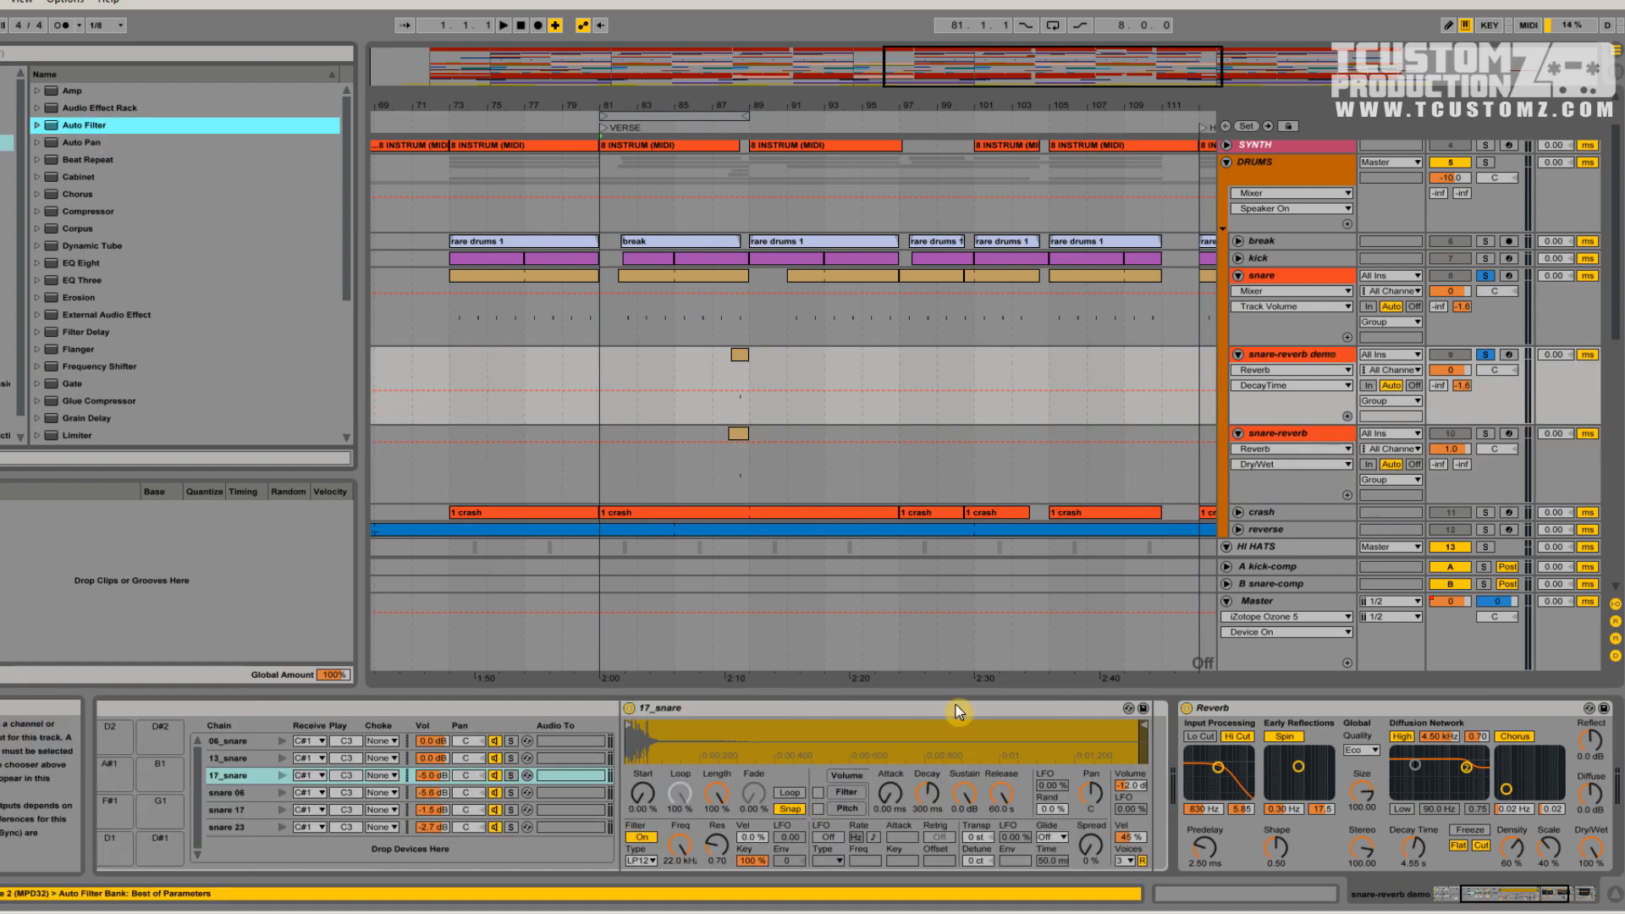
{"action": "left_click_drag", "start_coordinate": [1316, 709], "coordinate": [838, 712]}
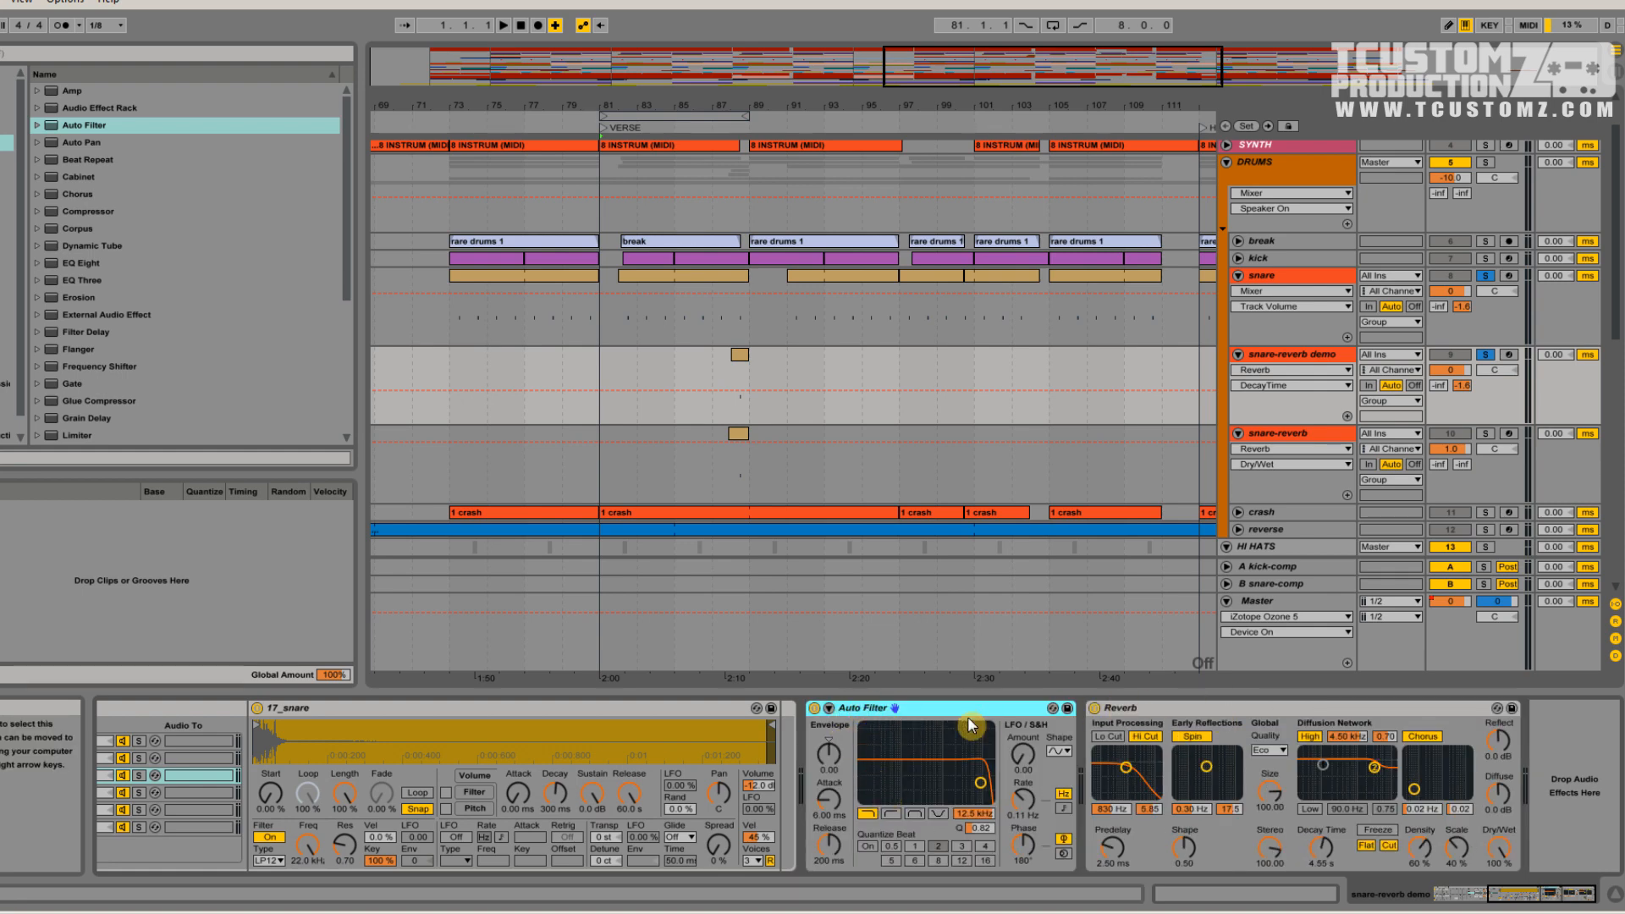
Set the Auto Filter to high-pass and, while looping bars 87 to 89, tune its cutoff to 2.04 kHz with Q 0.69
{"action": "left_click", "coordinate": [891, 814]}
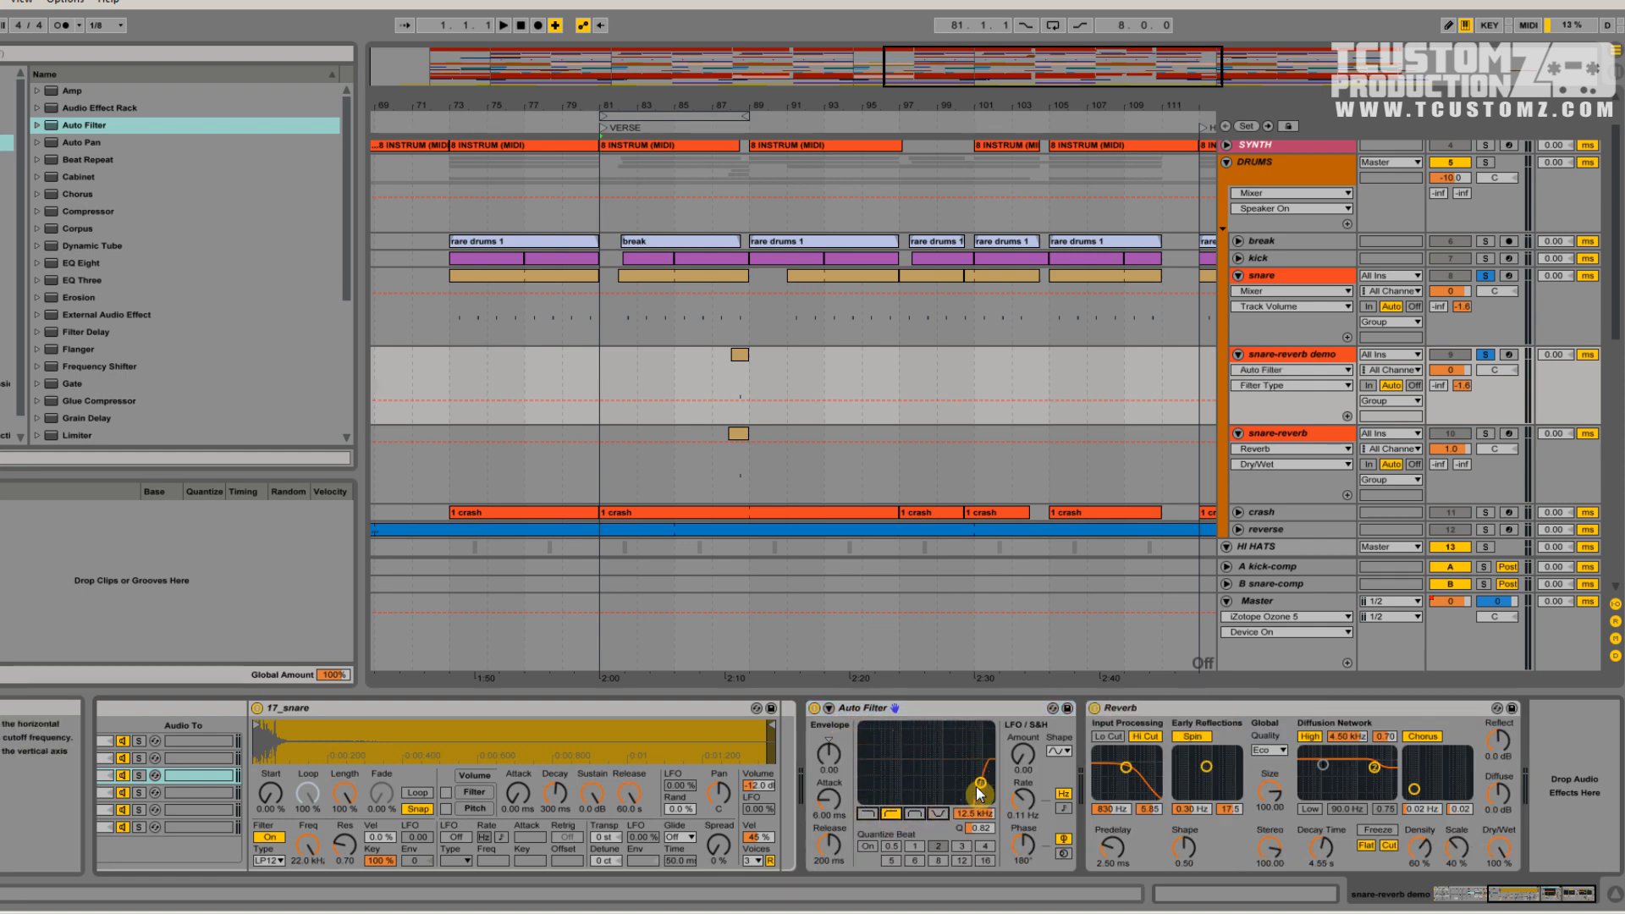
{"action": "left_click_drag", "start_coordinate": [980, 783], "coordinate": [930, 781]}
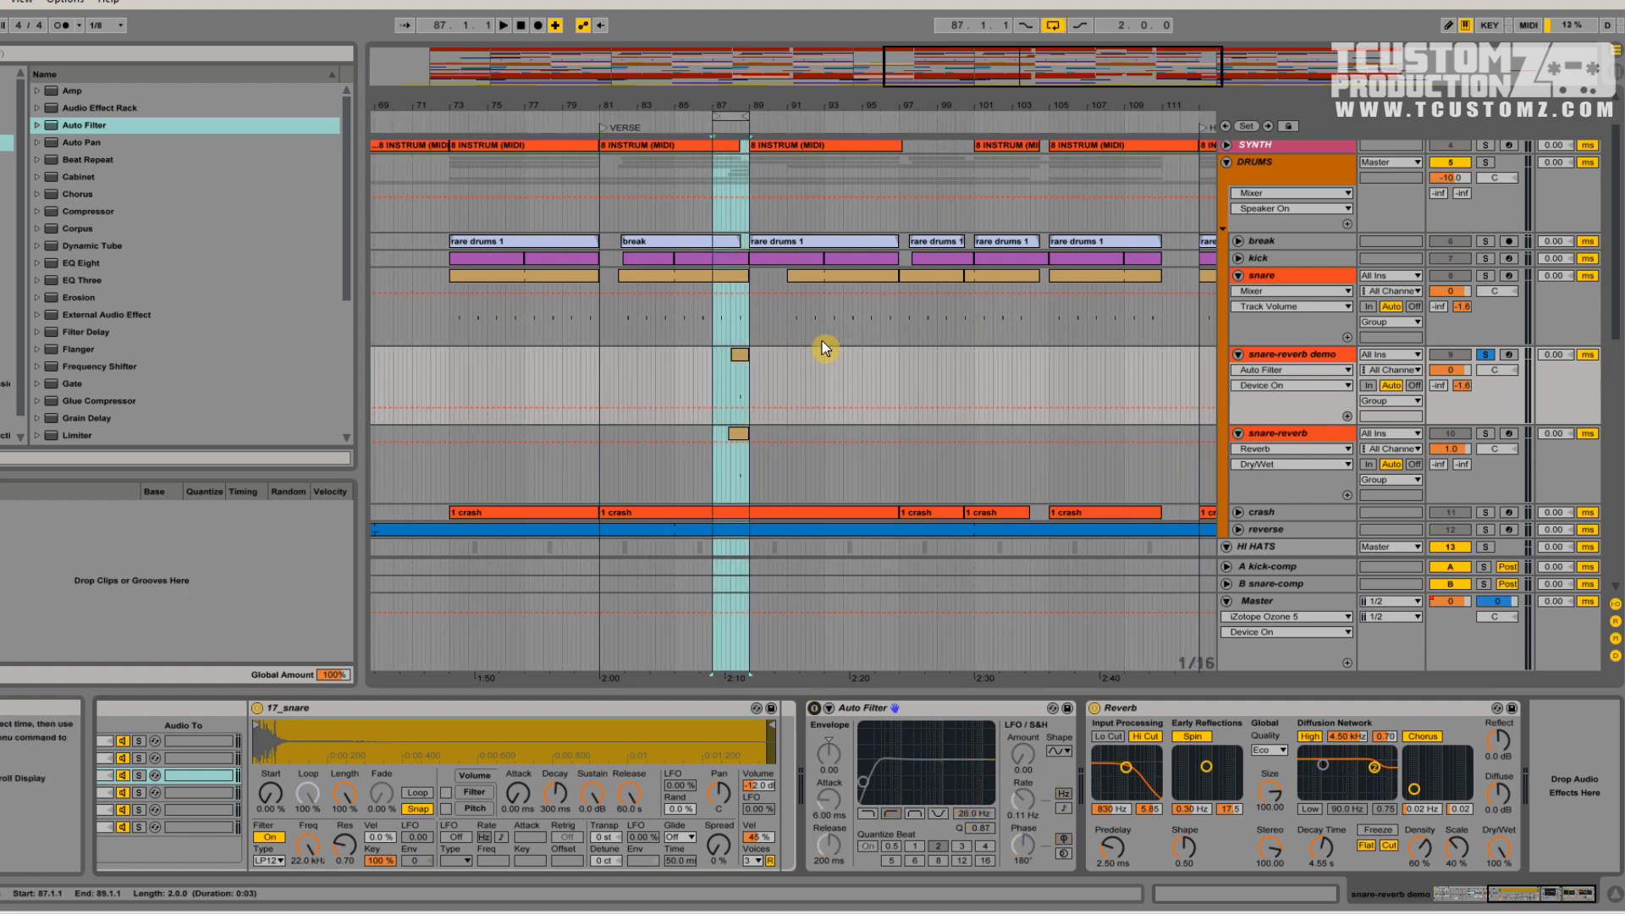
{"action": "key", "text": "space"}
{"action": "left_click_drag", "start_coordinate": [949, 67], "coordinate": [928, 661]}
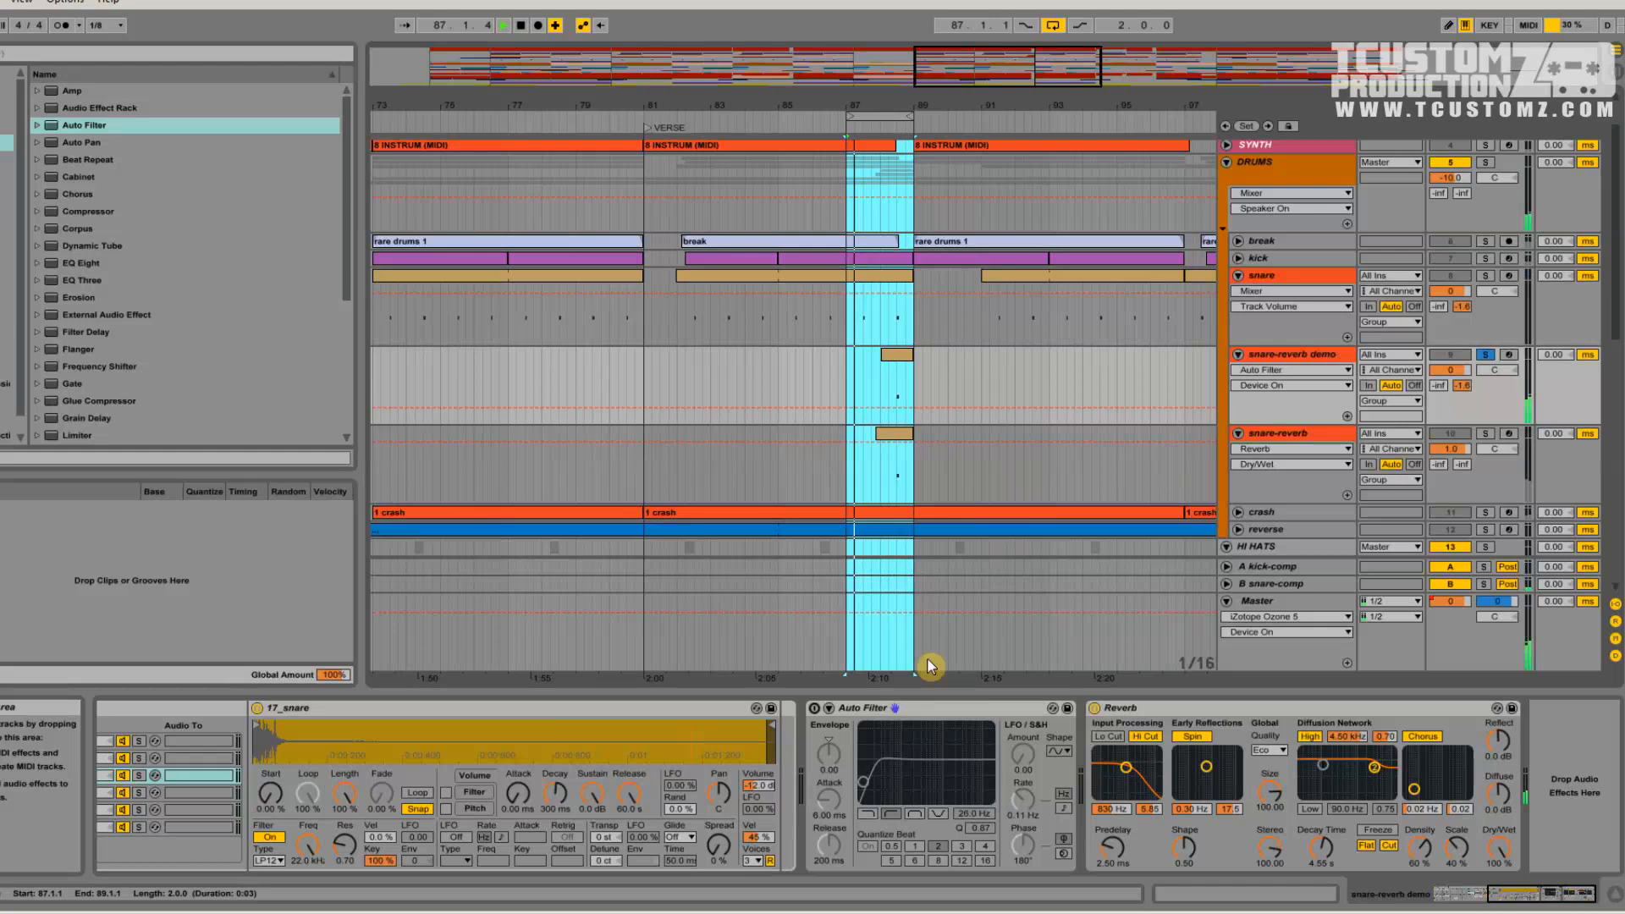
{"action": "left_click", "coordinate": [814, 708]}
{"action": "left_click_drag", "start_coordinate": [864, 783], "coordinate": [952, 784]}
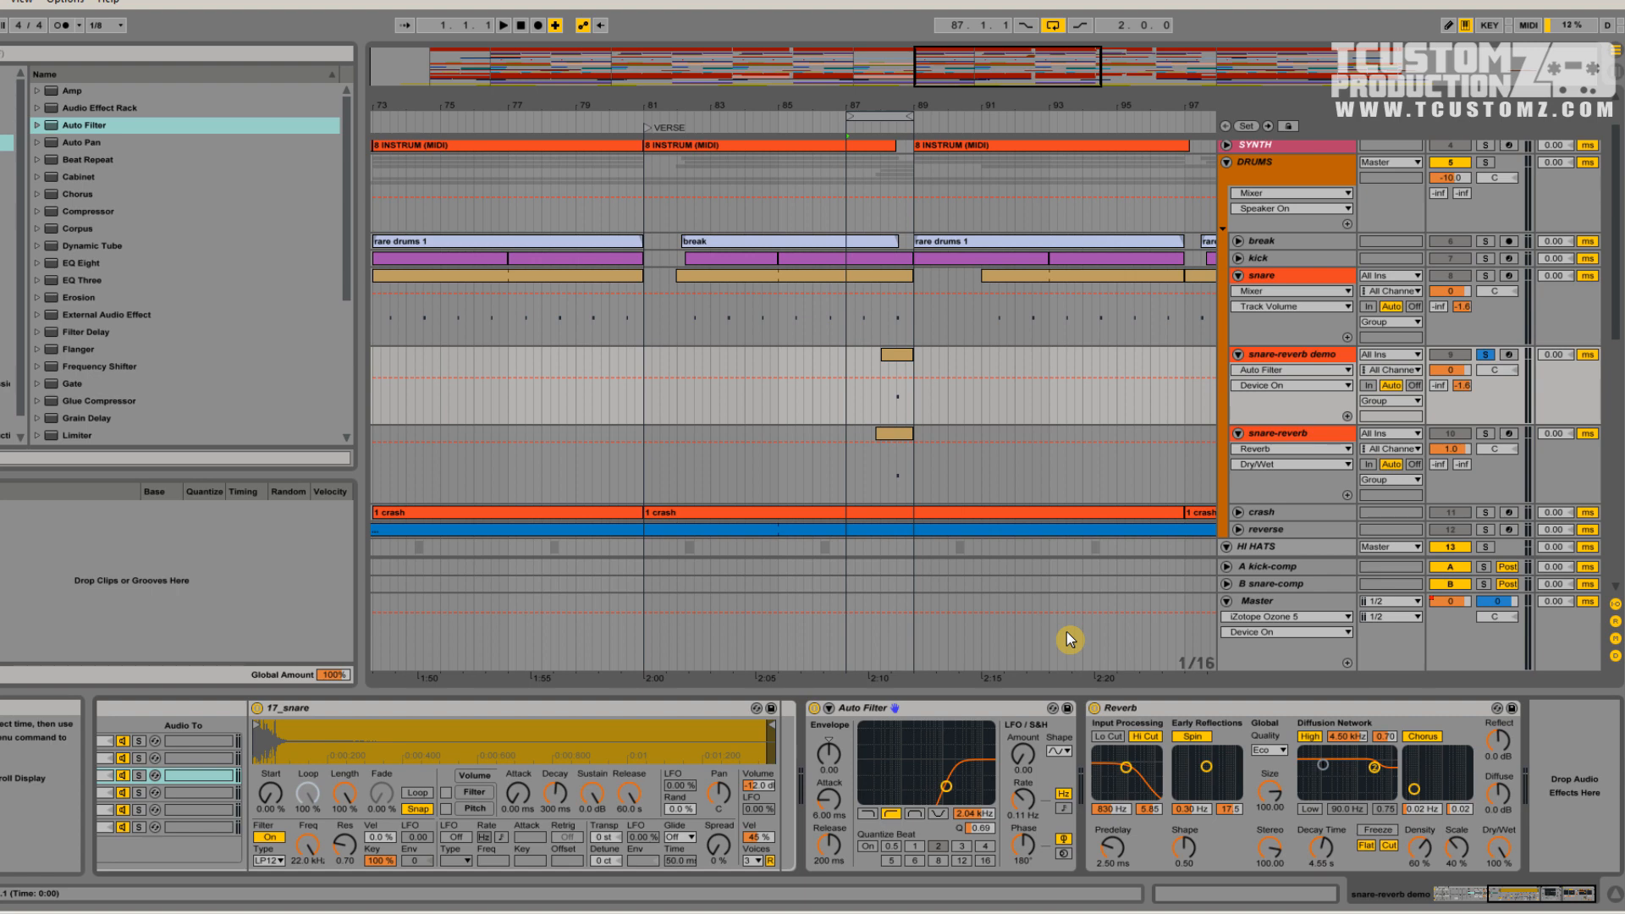
Solo the snare and snare-reverb demo tracks together and play the filtered reverb hit within a loop starting at bar 87
{"action": "left_click", "coordinate": [1325, 360]}
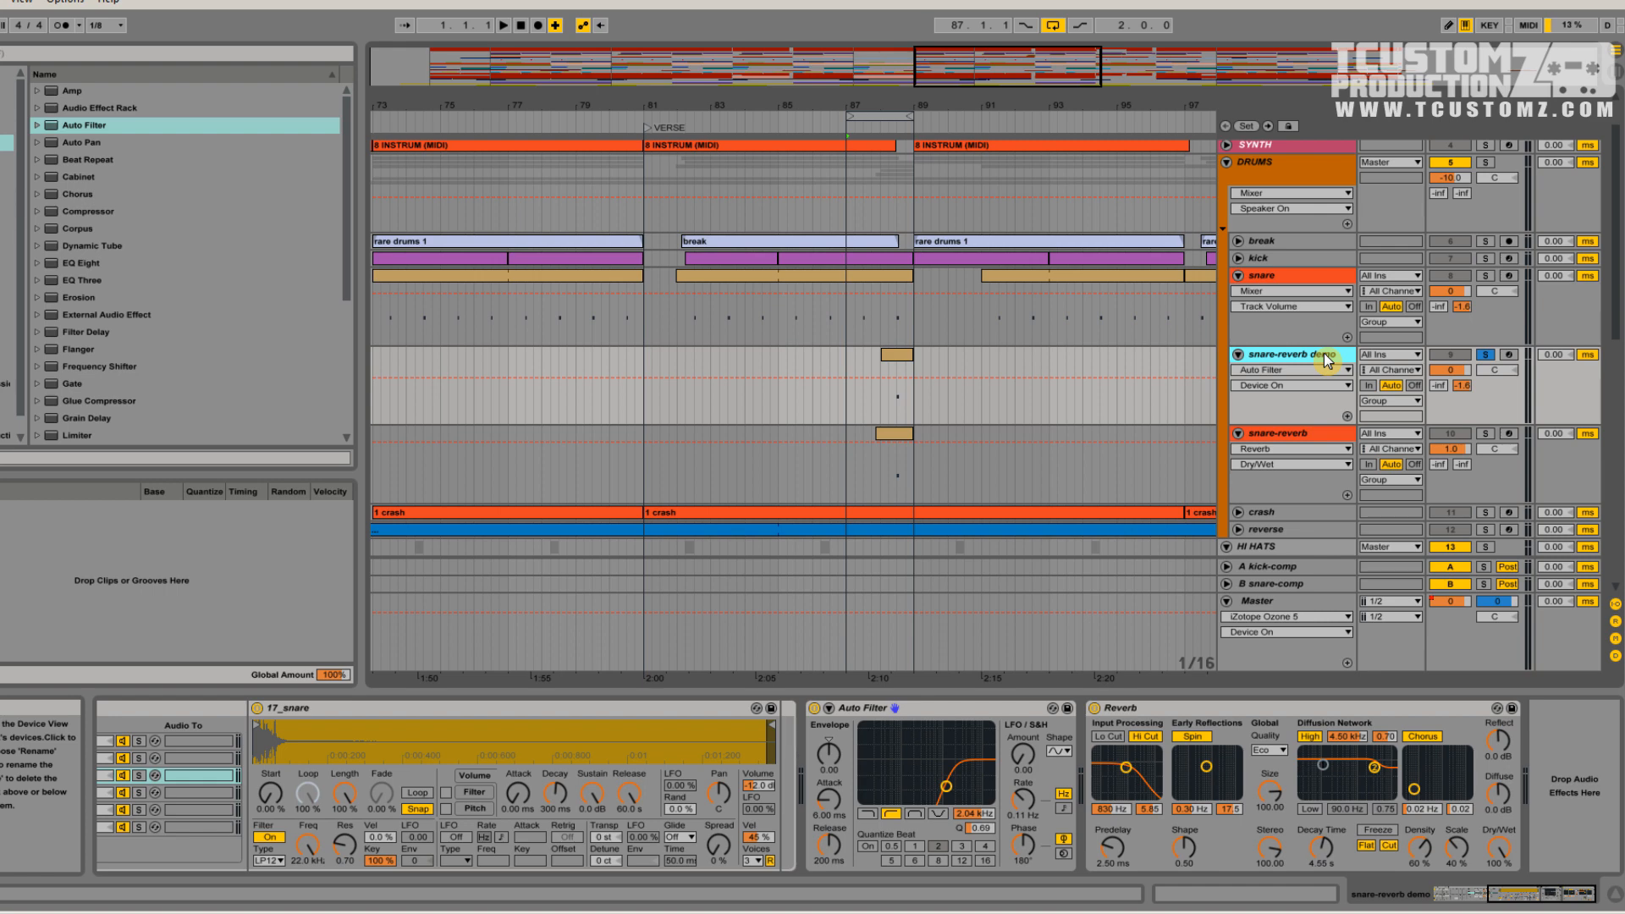
{"action": "left_click_drag", "start_coordinate": [1009, 78], "coordinate": [1011, 76]}
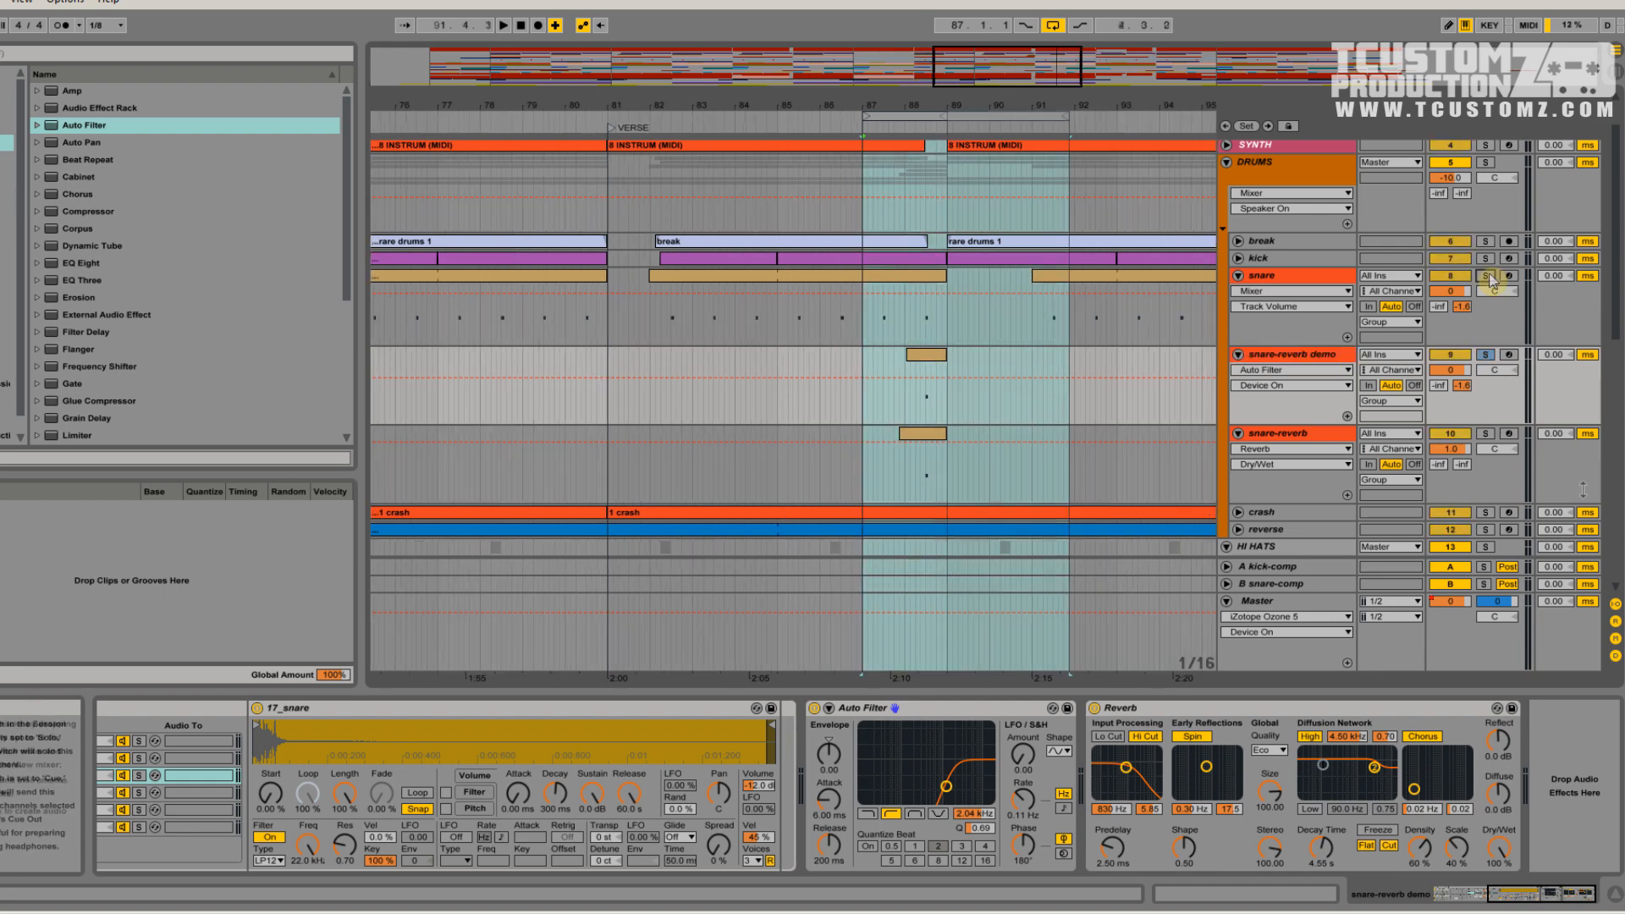
{"action": "left_click", "coordinate": [1487, 277]}
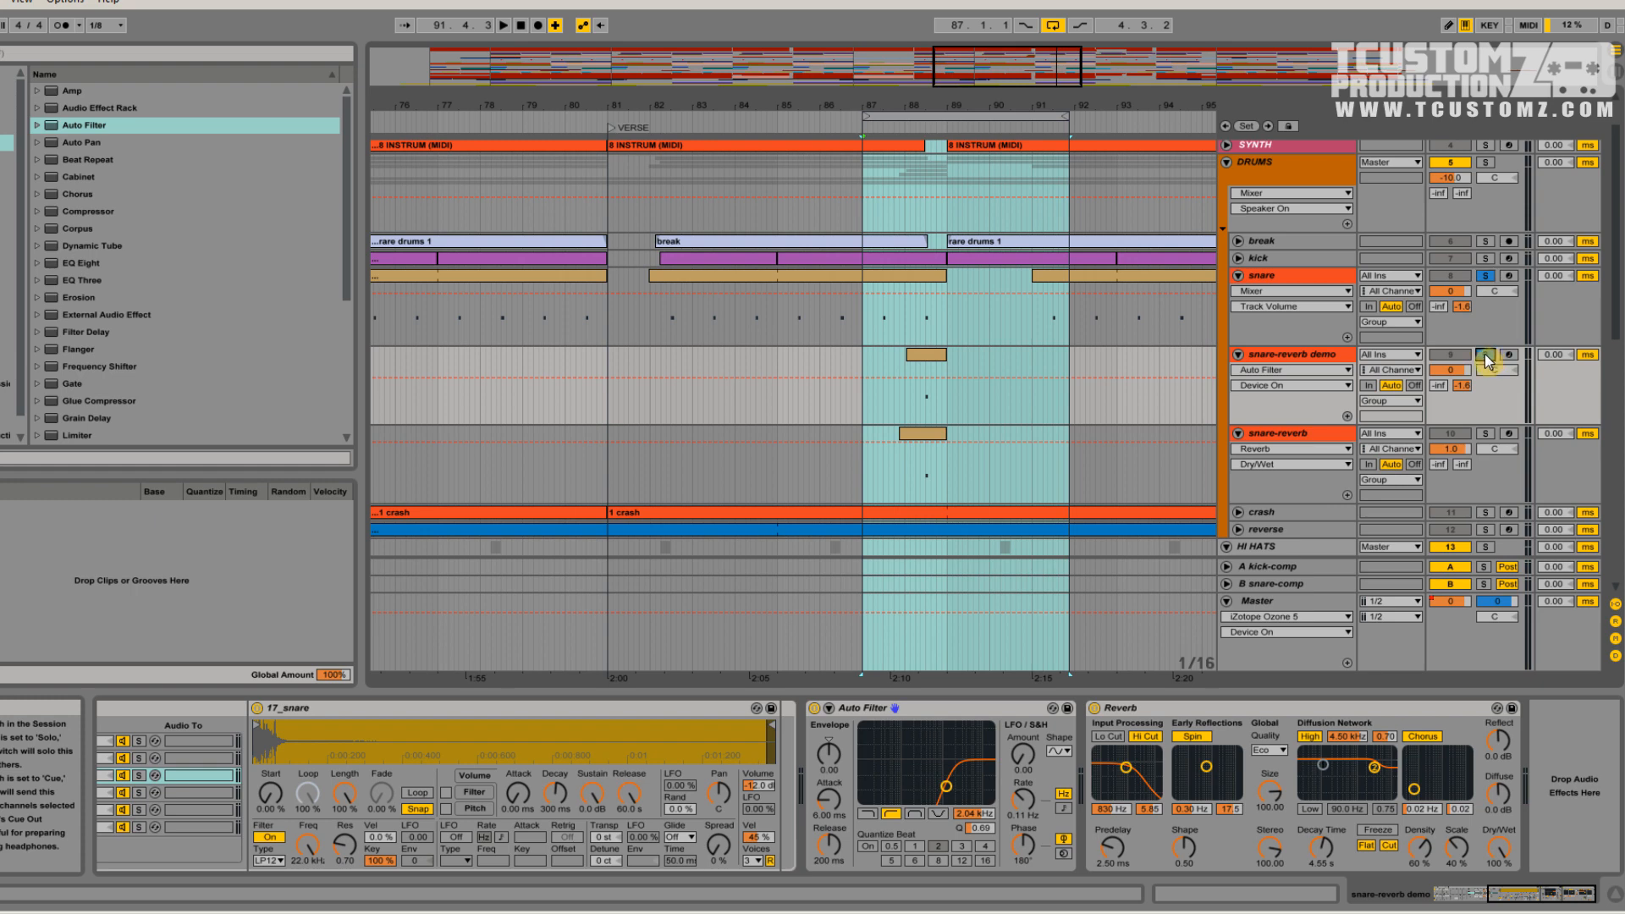
{"action": "left_click", "coordinate": [1486, 356]}
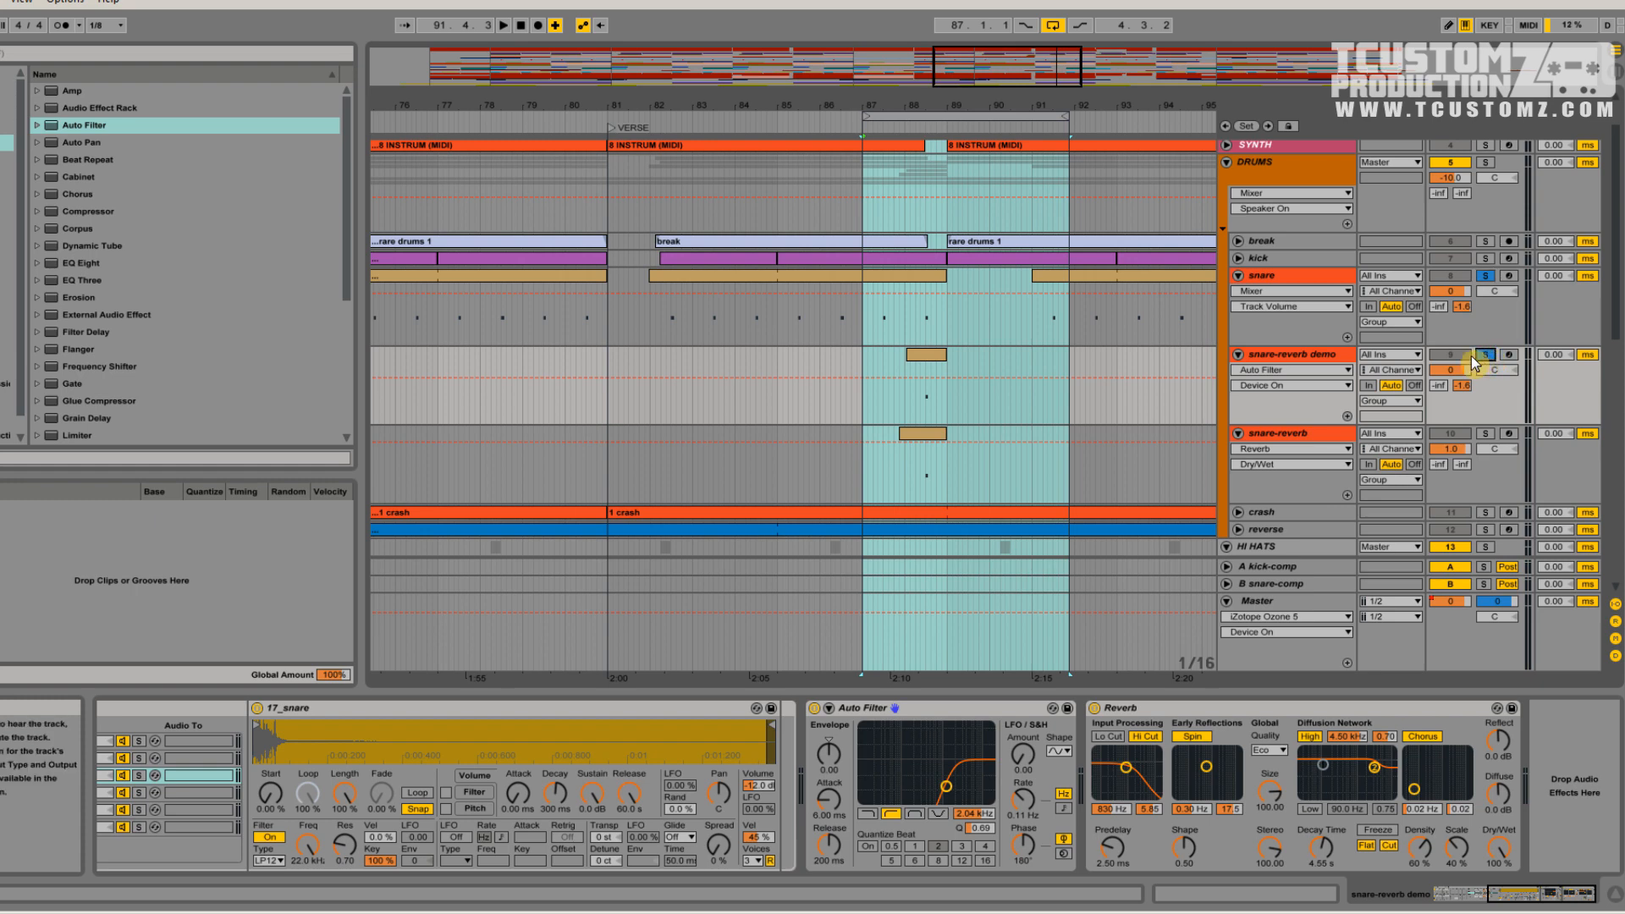
{"action": "left_click", "coordinate": [903, 126]}
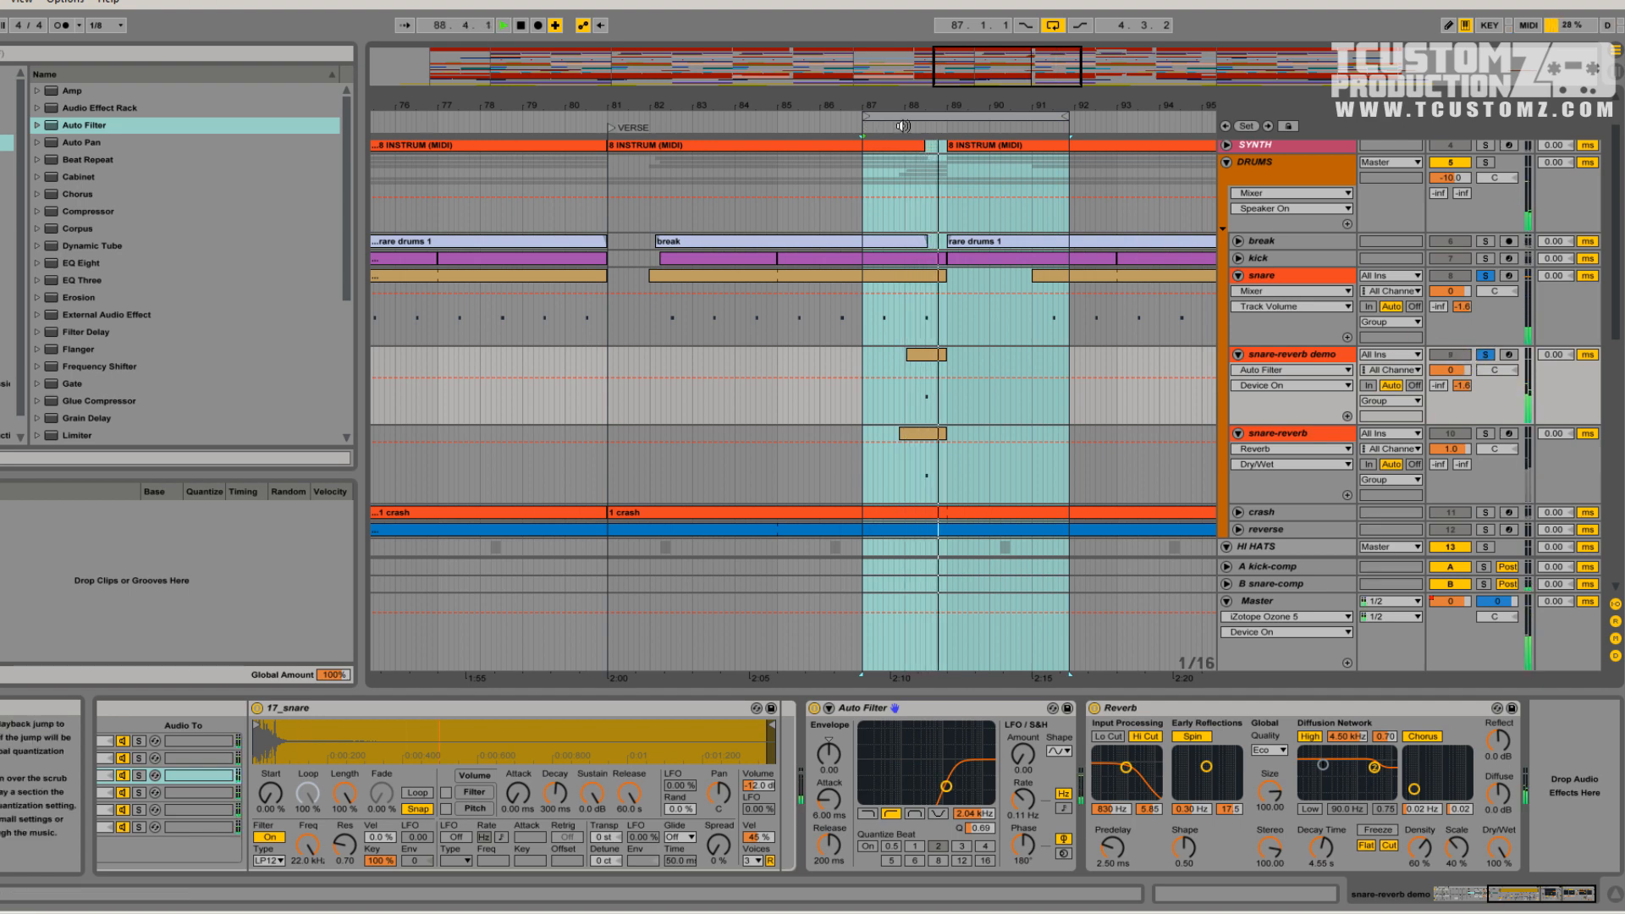
{"action": "left_click", "coordinate": [903, 127]}
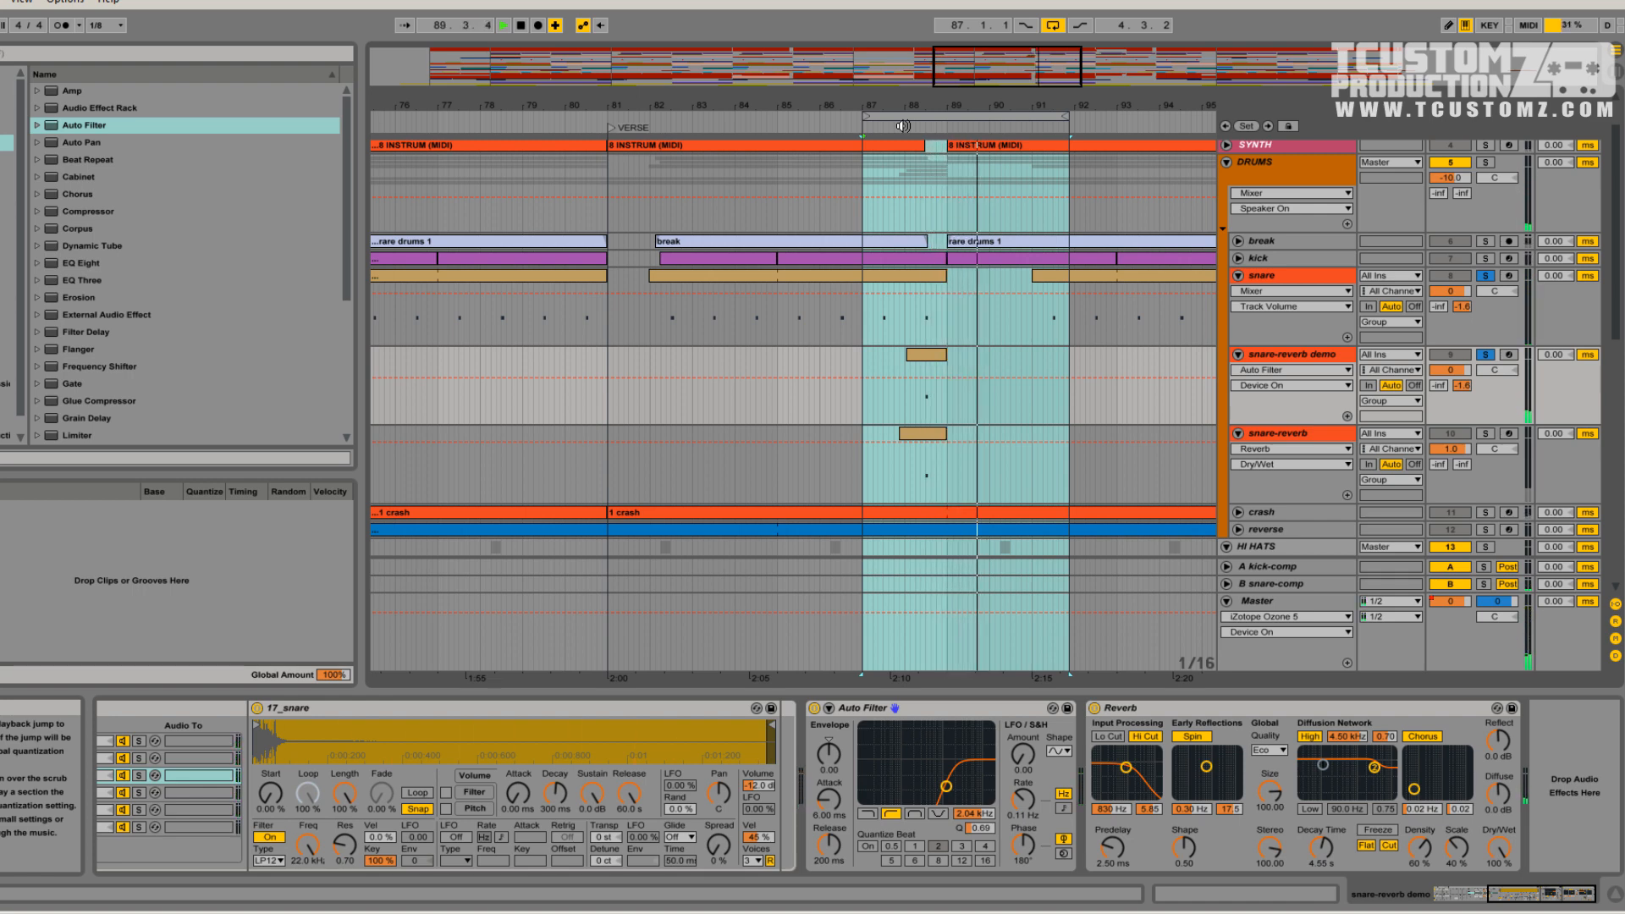
{"action": "key", "text": "space"}
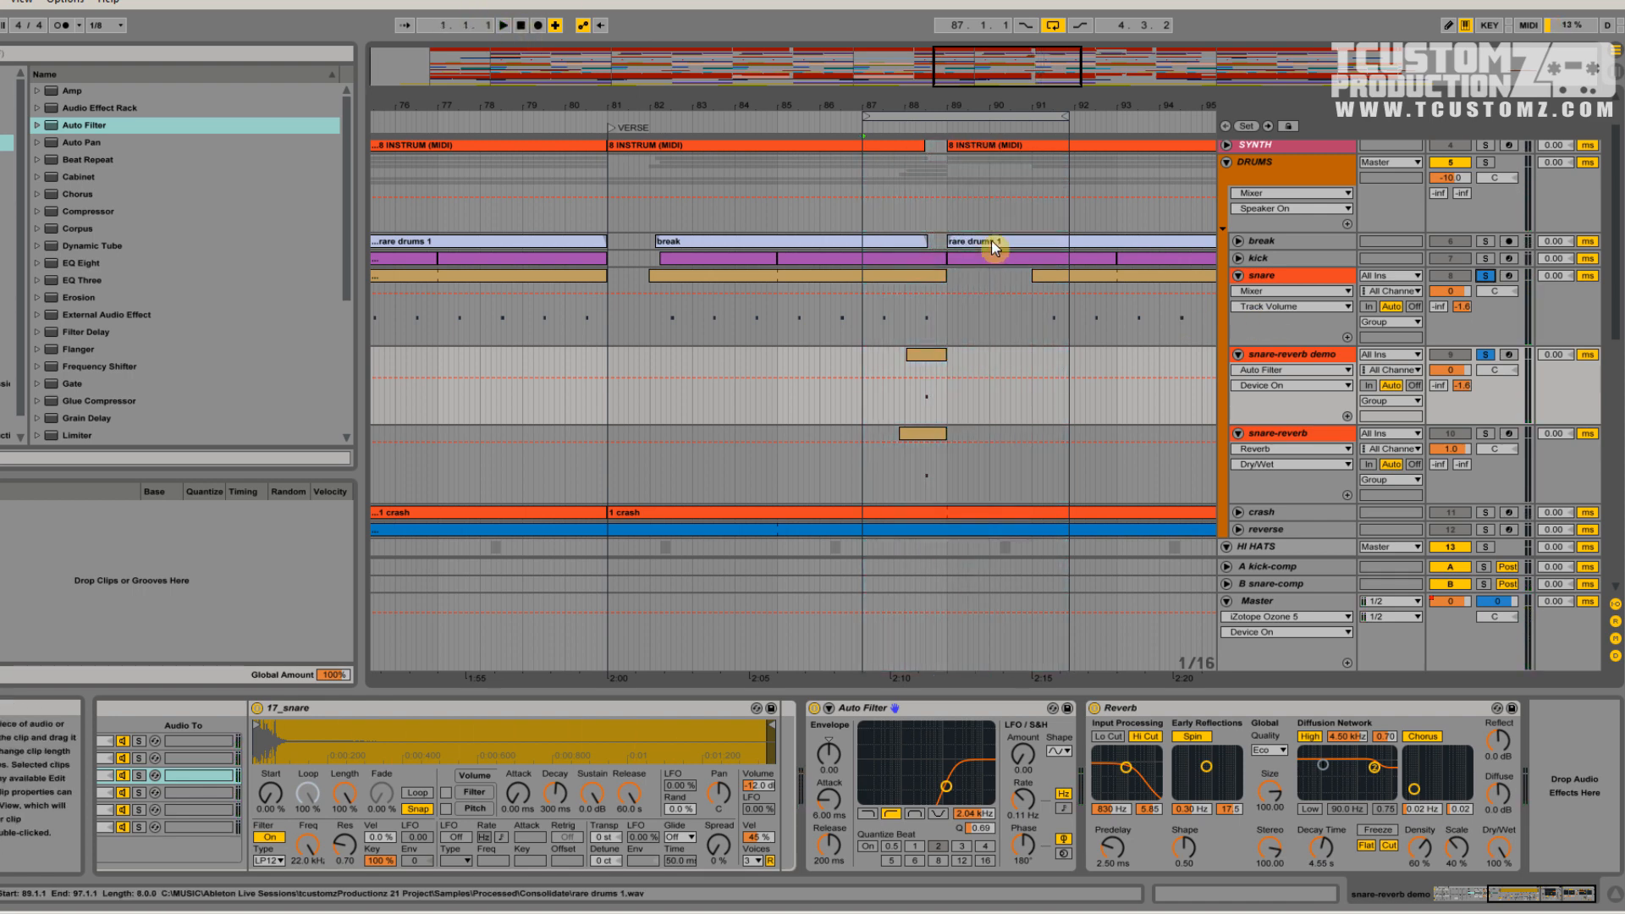
Unsolo both snare tracks and set the snare-reverb demo track's volume to 1.6 dB in the Session View mixer
{"action": "left_click", "coordinate": [1025, 301]}
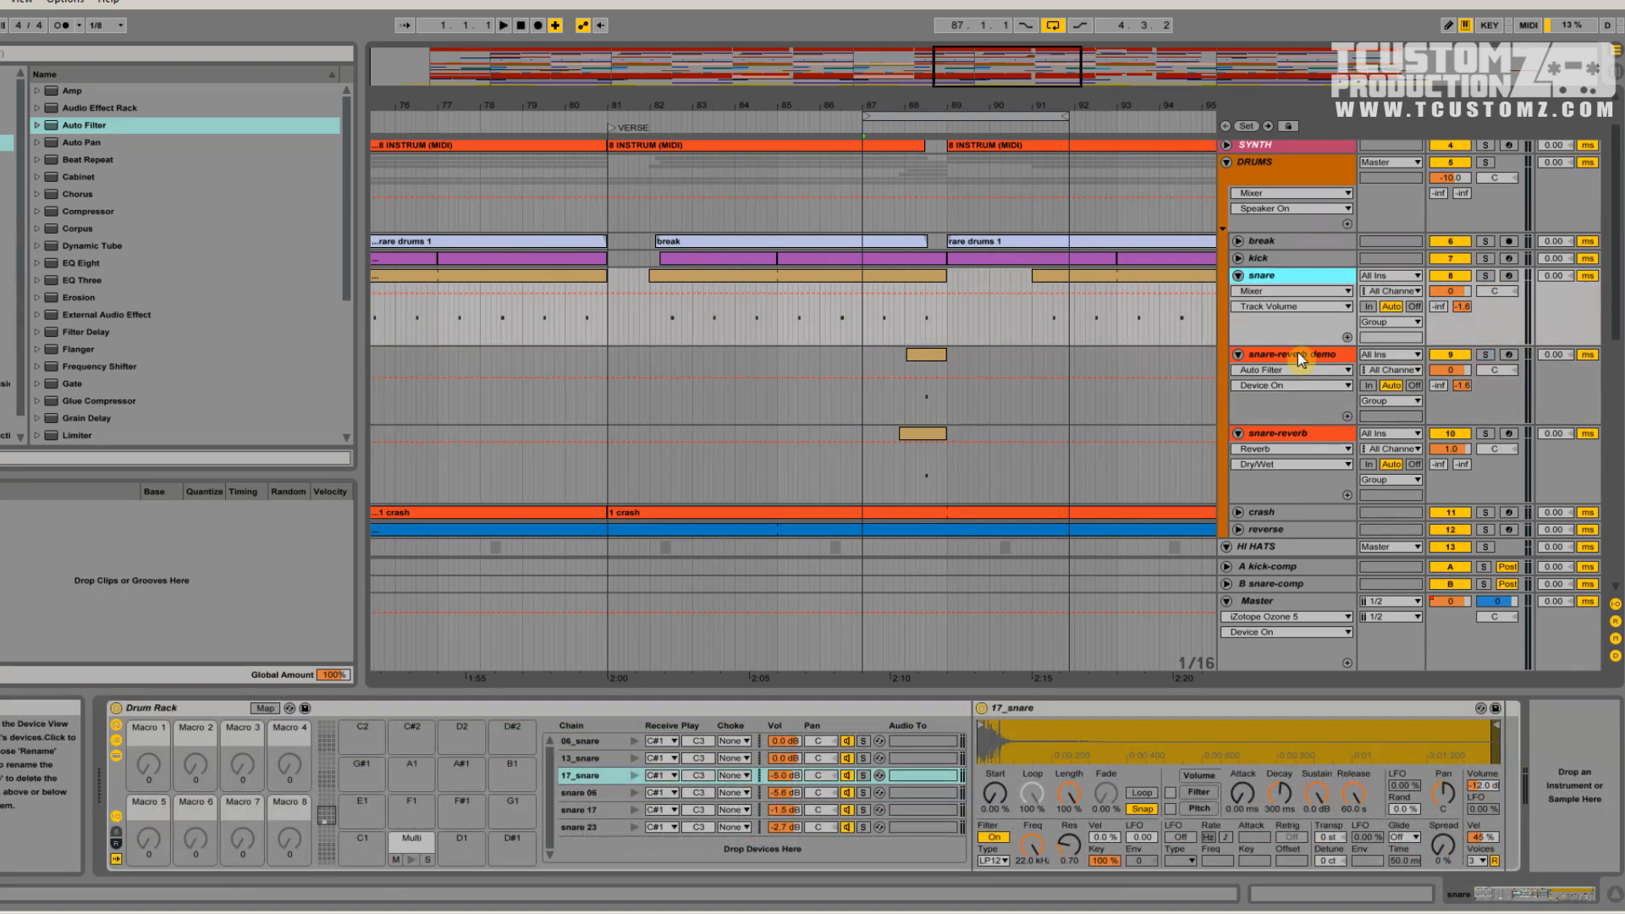
{"action": "left_click", "coordinate": [1298, 352]}
{"action": "key", "text": "Tab"}
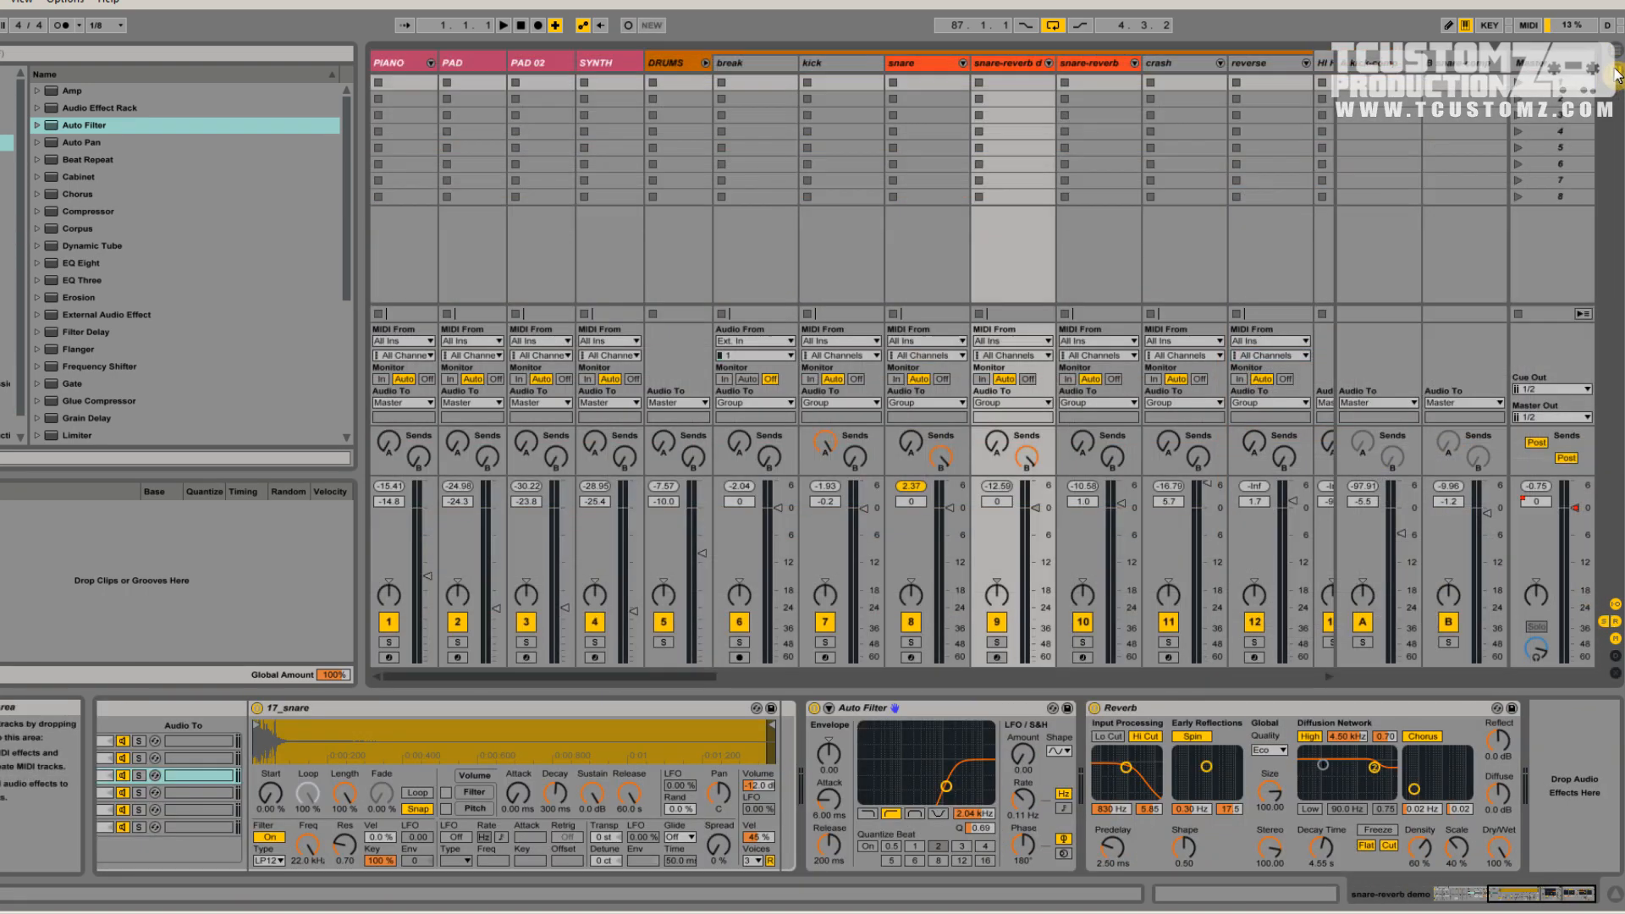
{"action": "left_click_drag", "start_coordinate": [950, 508], "coordinate": [949, 510]}
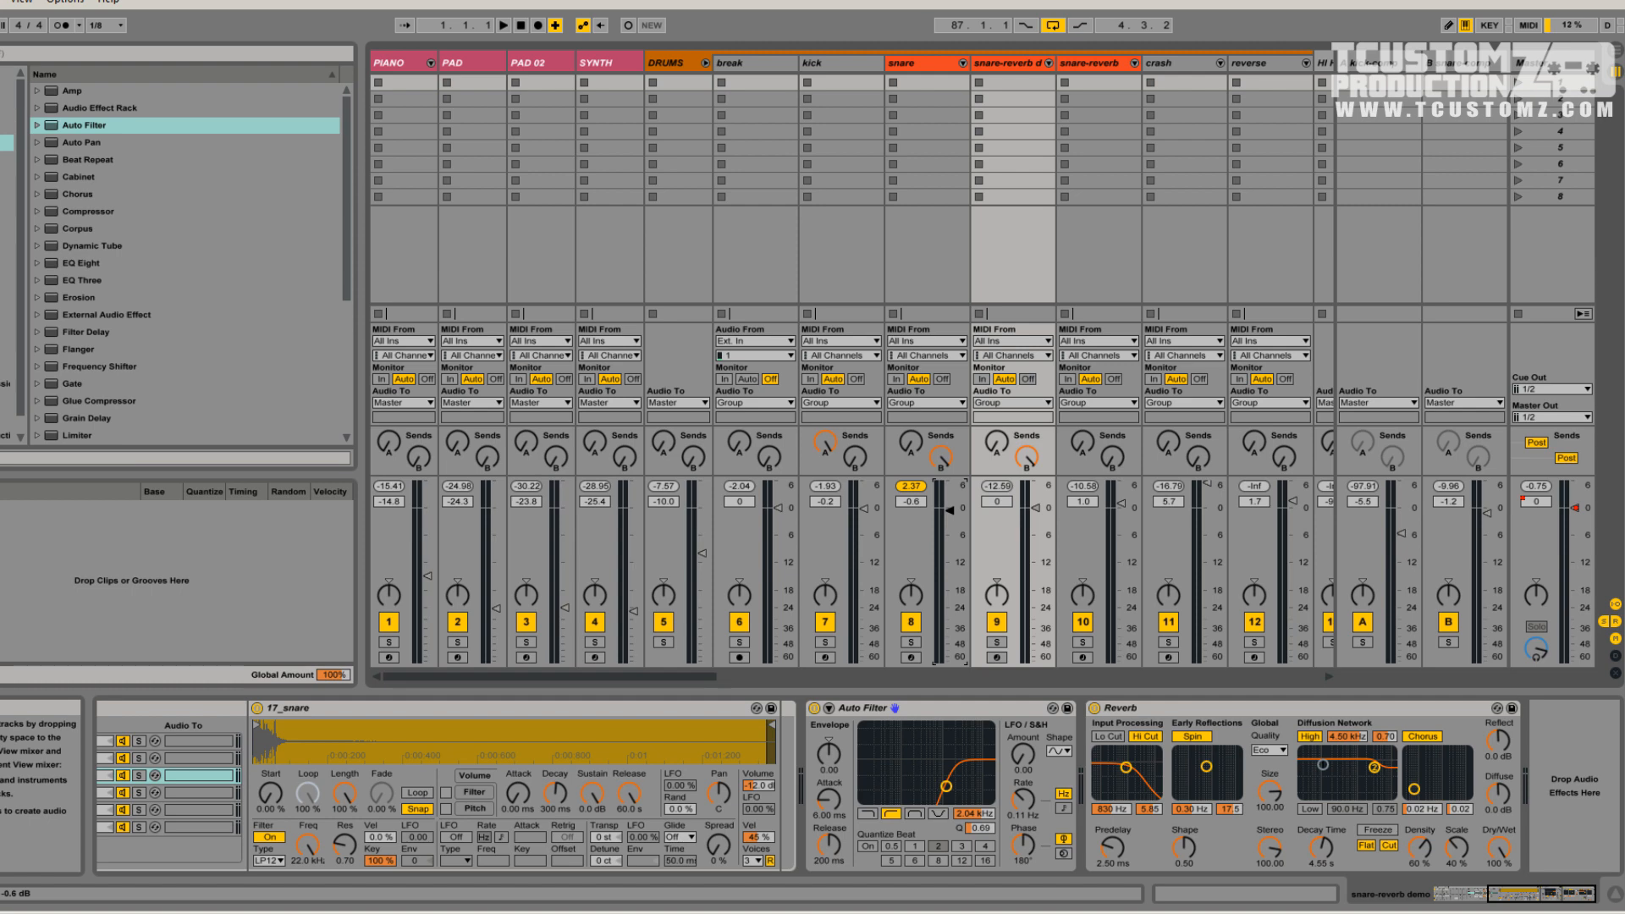
{"action": "left_click_drag", "start_coordinate": [1036, 508], "coordinate": [1036, 584]}
{"action": "left_click_drag", "start_coordinate": [1035, 590], "coordinate": [1036, 500]}
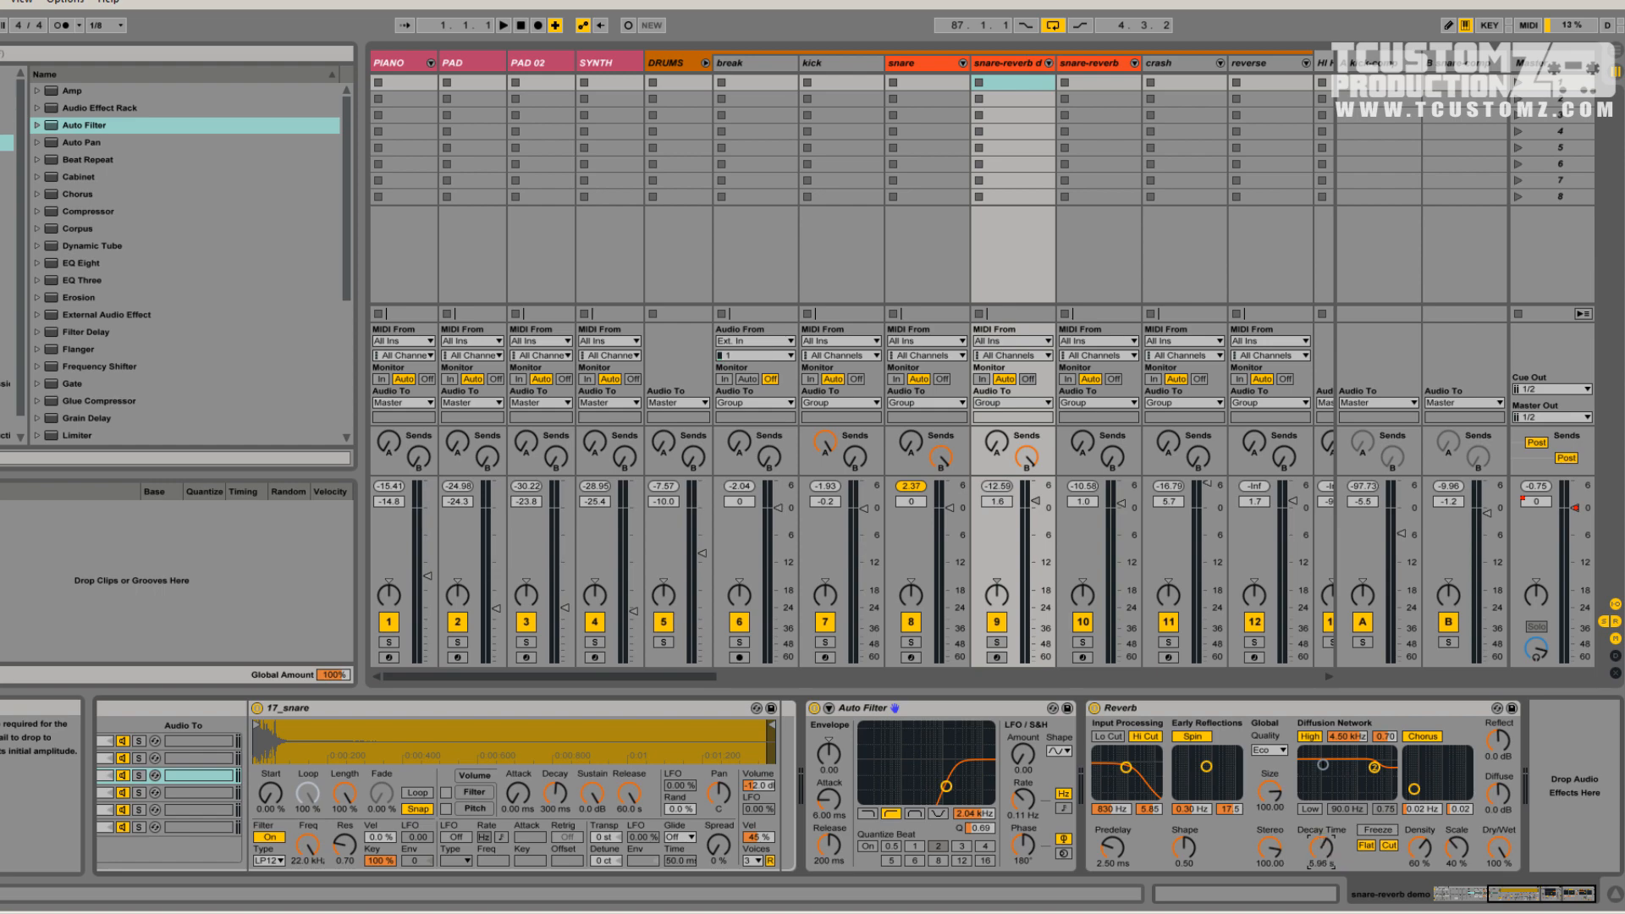
Switch to Arrangement View and set the snare-reverb demo track's Auto Filter cutoff to 26.0 Hz with Q 0.76
{"action": "key", "text": "Tab"}
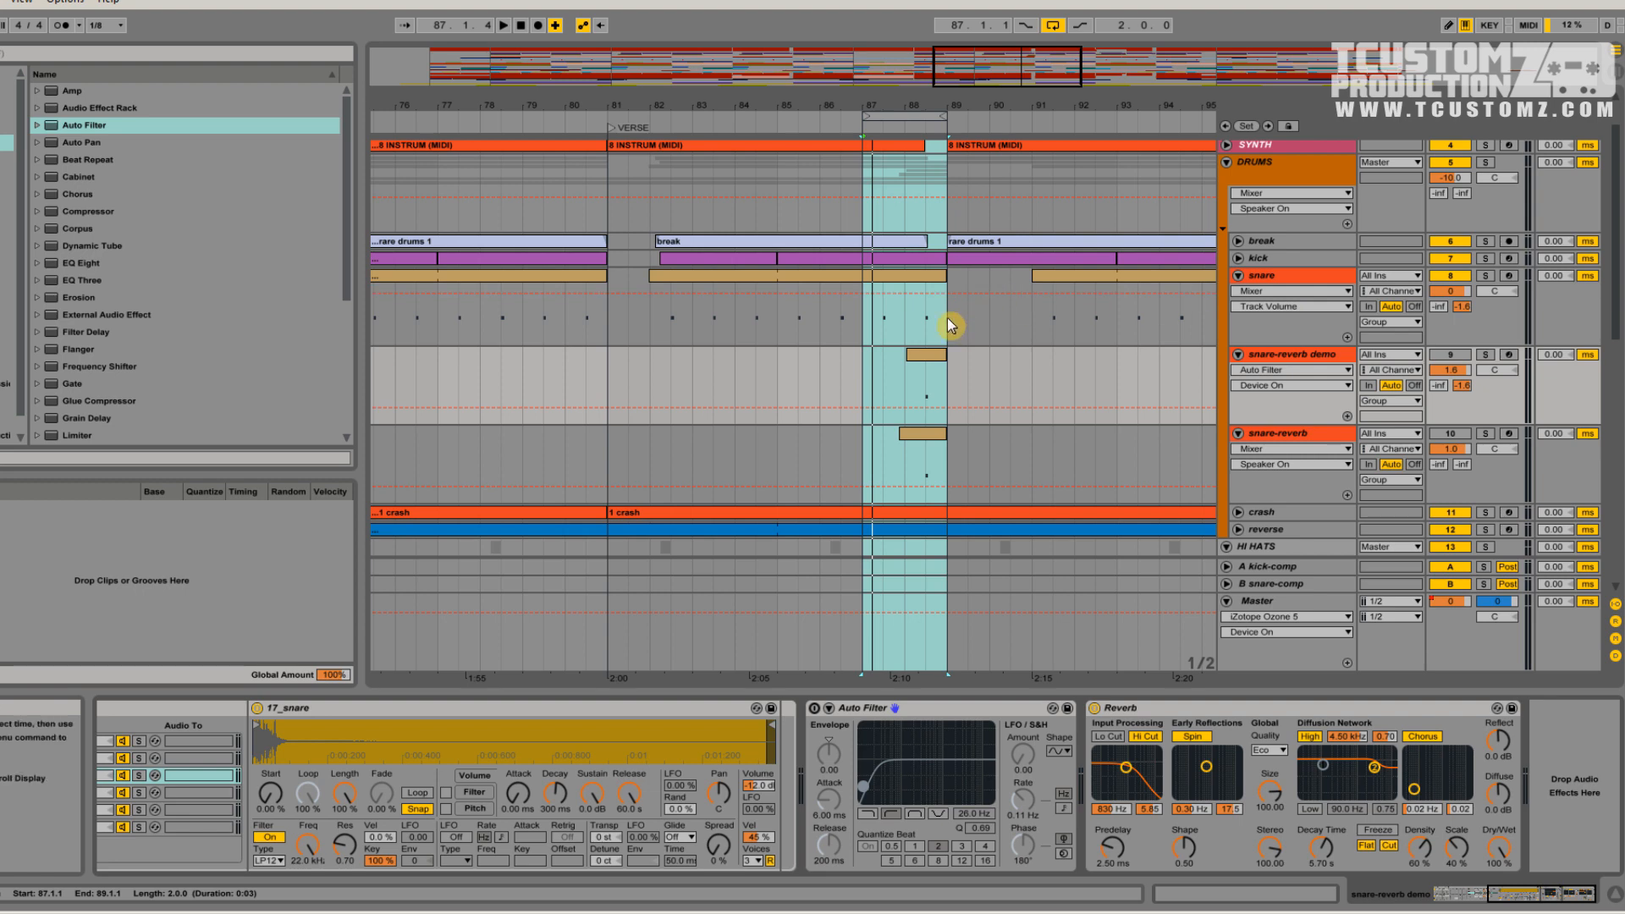
{"action": "left_click", "coordinate": [815, 707]}
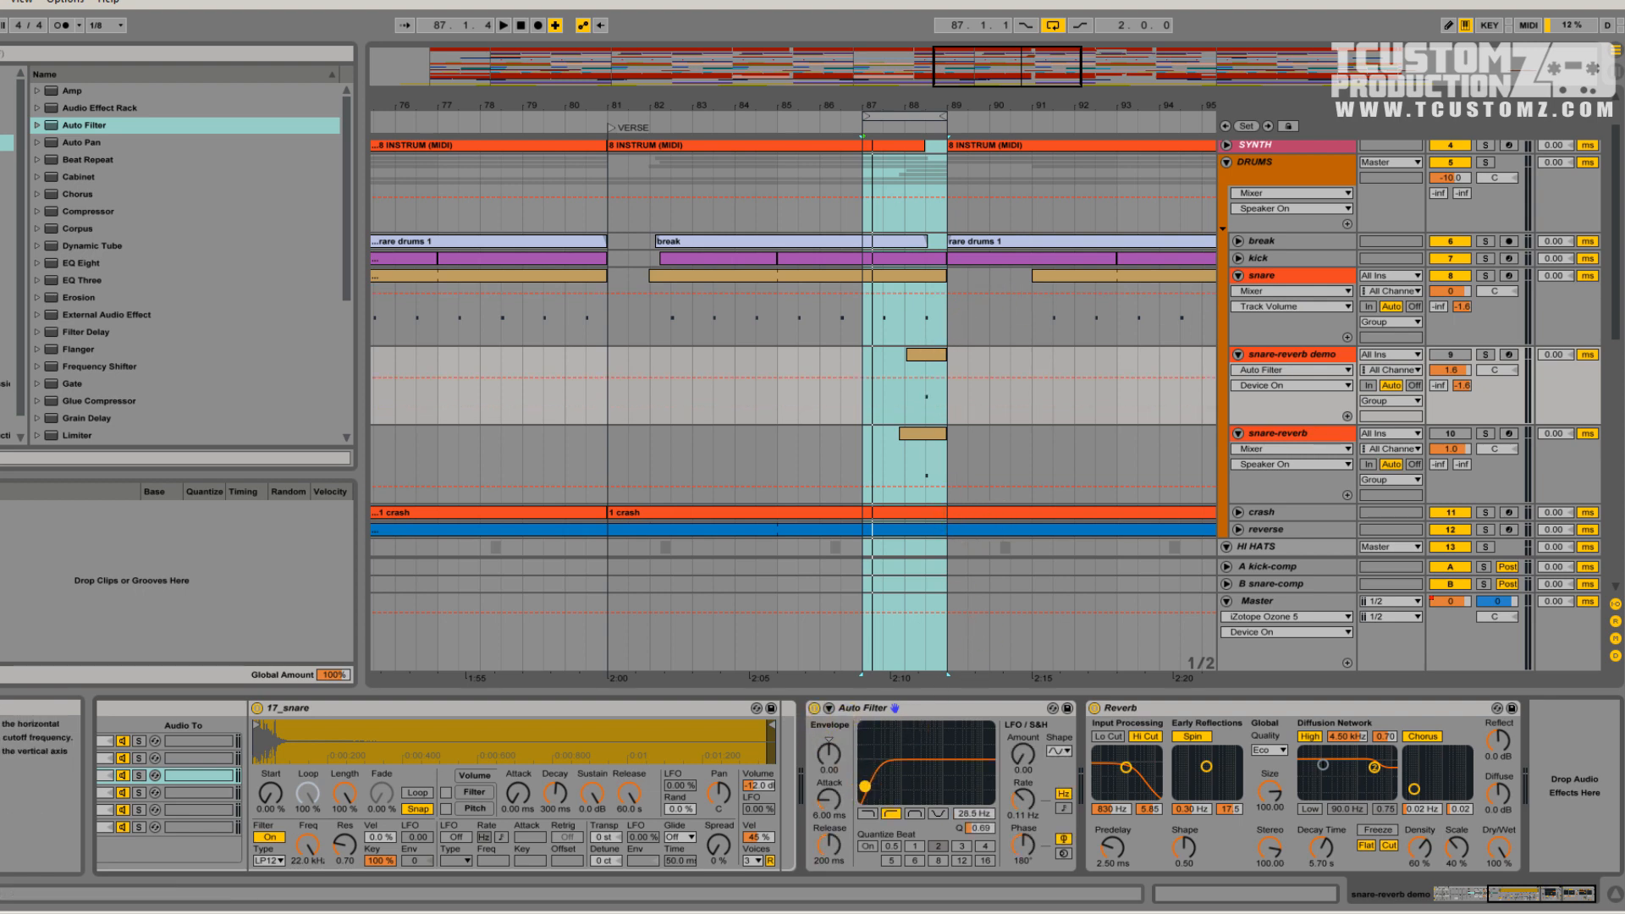
{"action": "mouse_move", "coordinate": [864, 786]}
{"action": "left_mouse_down"}
{"action": "mouse_move", "coordinate": [934, 784]}
{"action": "mouse_move", "coordinate": [862, 785]}
{"action": "left_mouse_up"}
Play the loop from bar 87 with Auto Filter bypassed, comparing the mix with the snare-reverb demo track deactivated and activated
{"action": "key", "text": "space"}
{"action": "key", "text": "0"}
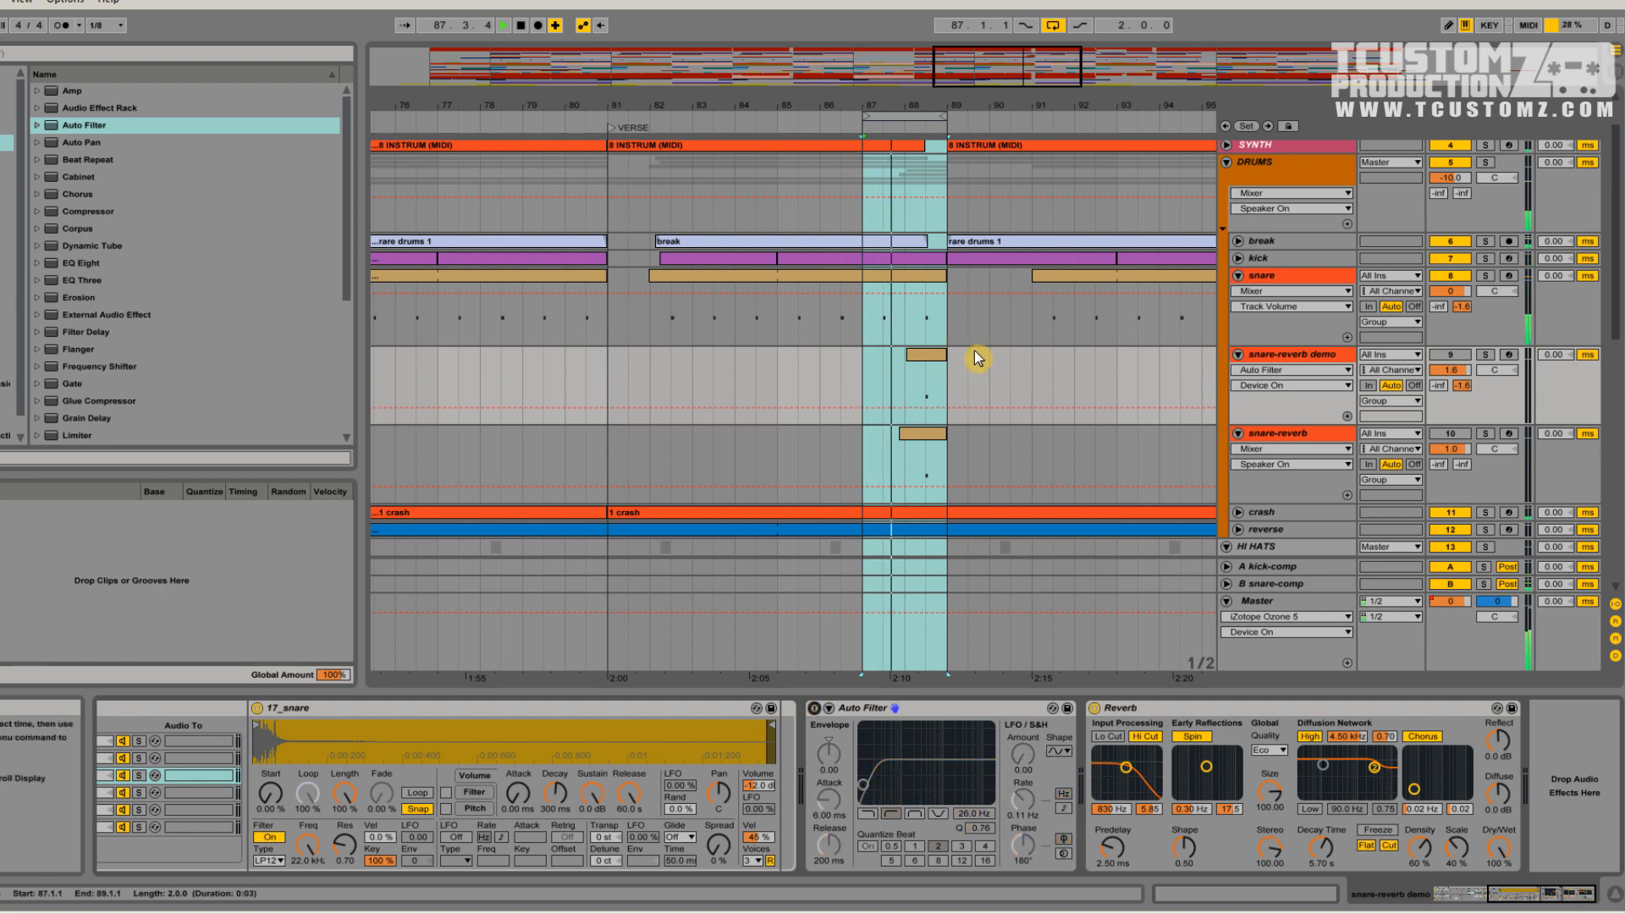
{"action": "left_click", "coordinate": [1454, 357]}
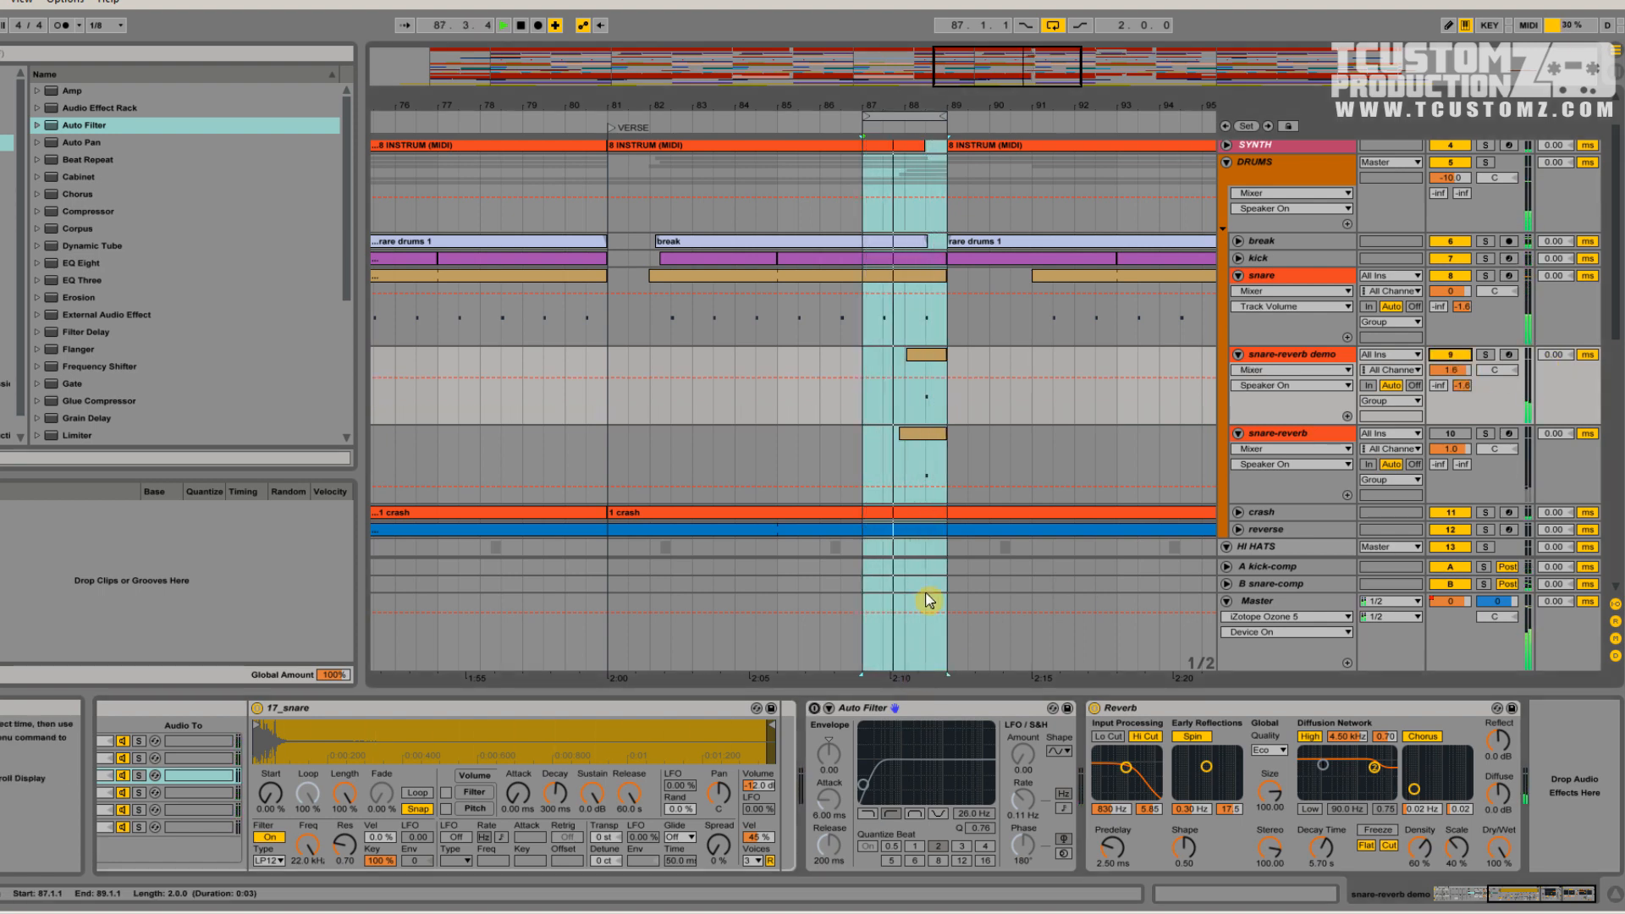
Enable the snare-reverb demo track's Auto Filter and raise its cutoff to 2.14 kHz with Q 0.80 during loop playback
{"action": "left_click", "coordinate": [816, 711]}
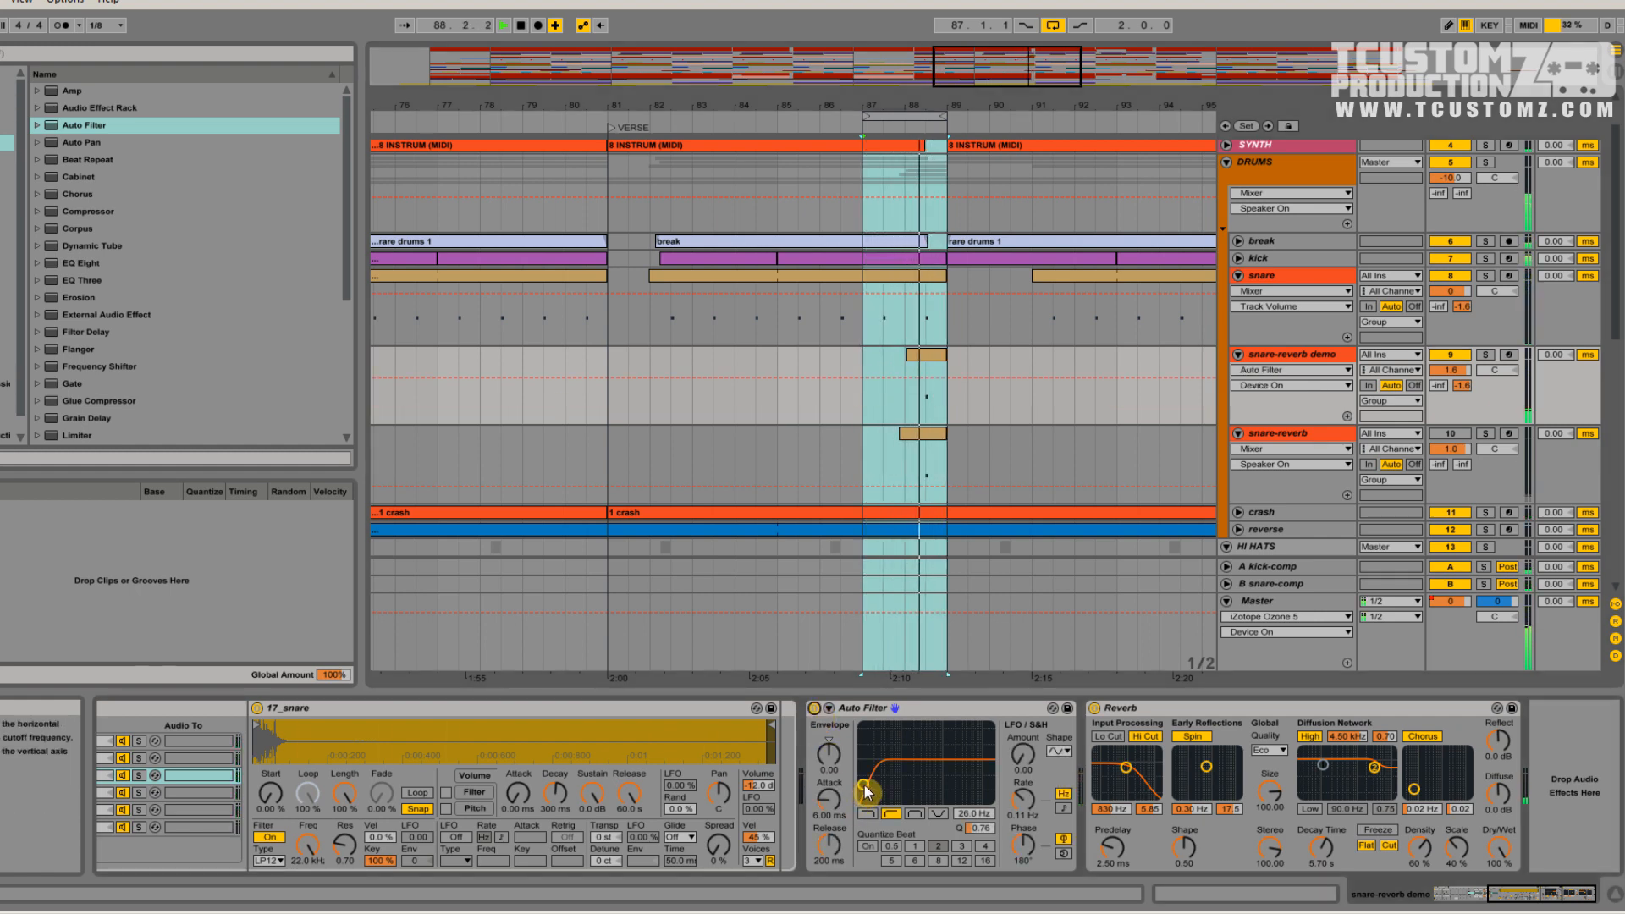
{"action": "left_click_drag", "start_coordinate": [865, 785], "coordinate": [947, 784]}
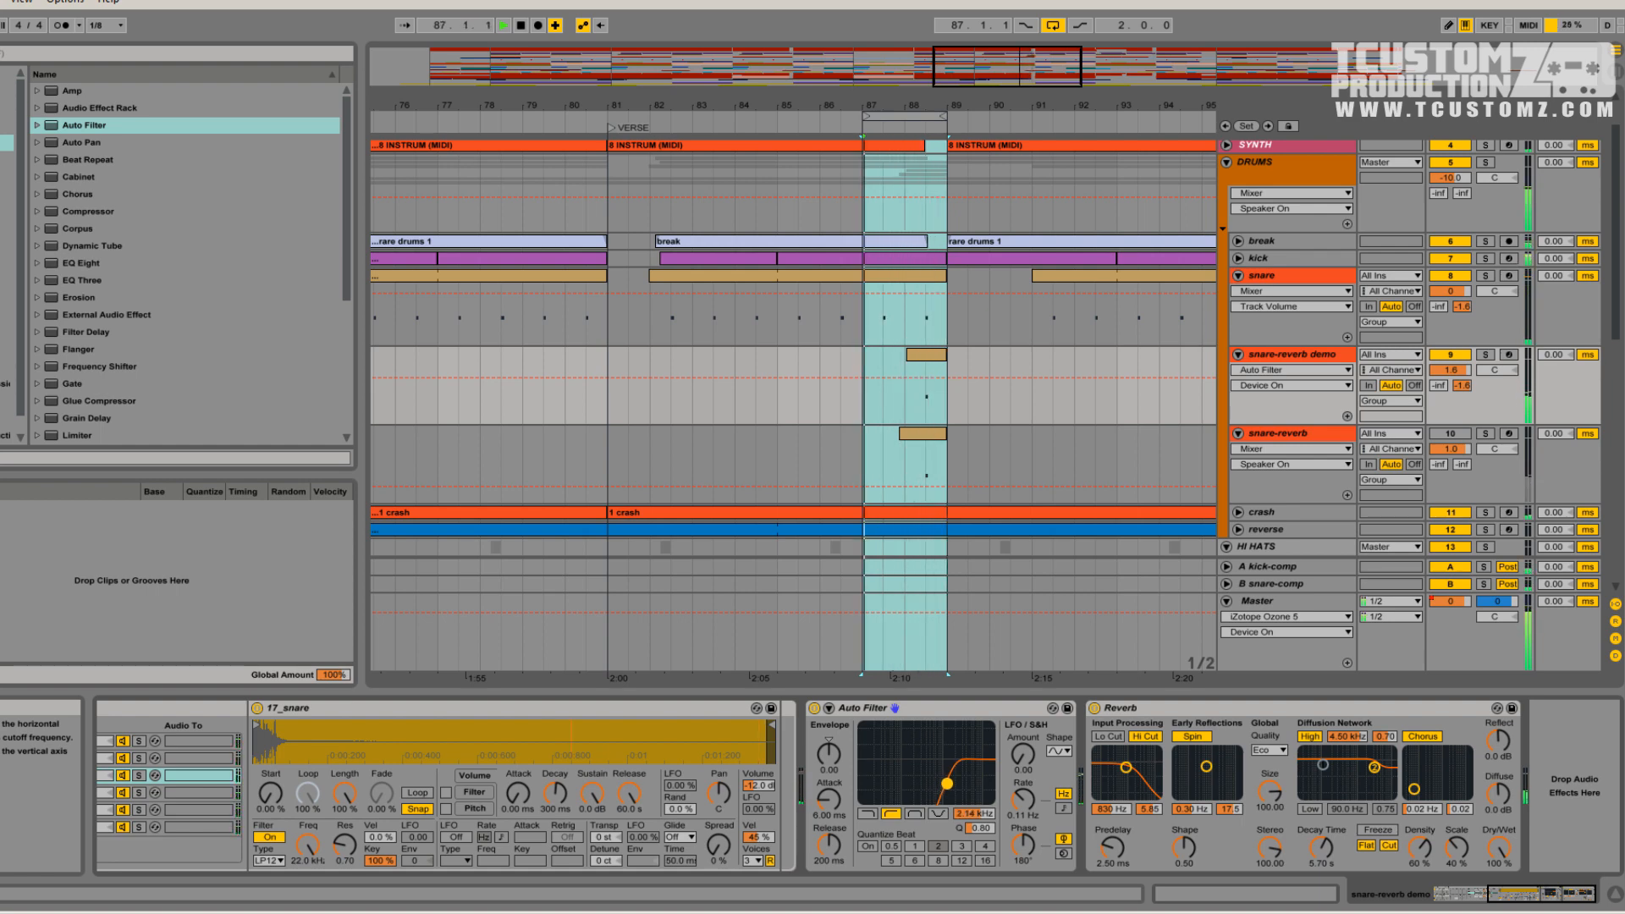